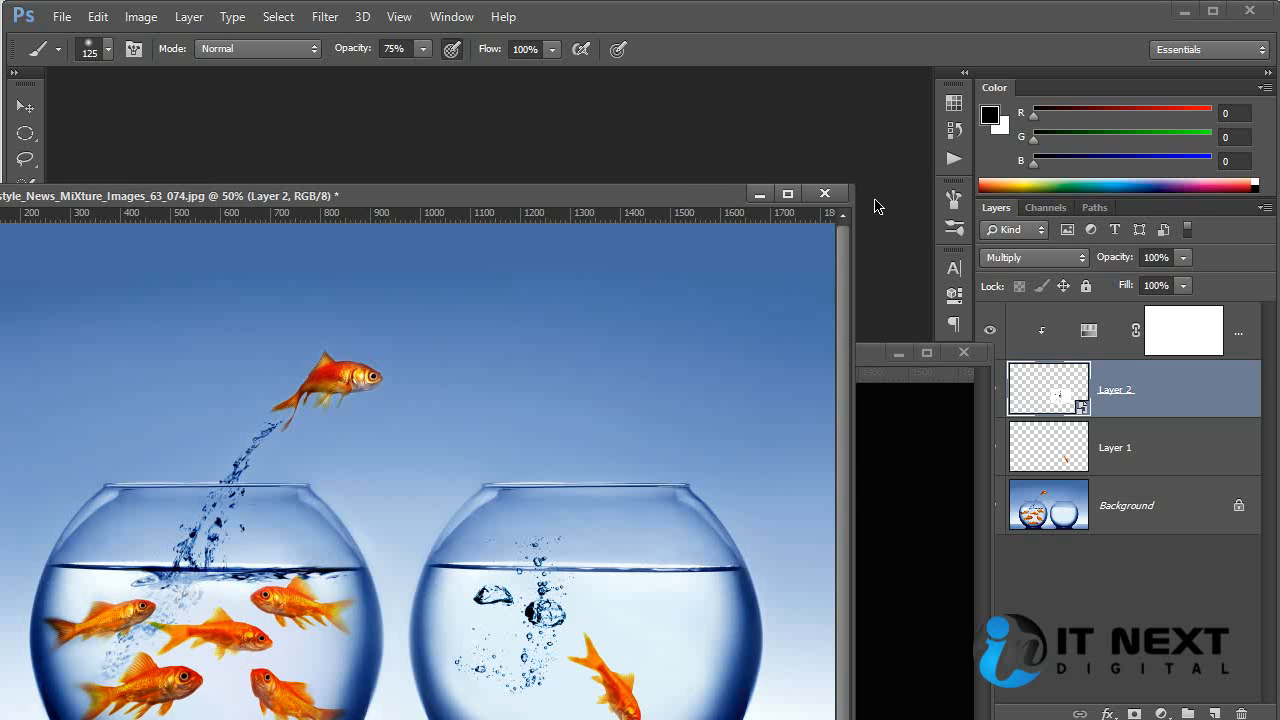
# Close the edited goldfish bowl image and the black water bubbles image.
pyautogui.click(825, 193)
pyautogui.click(700, 292)
pyautogui.moveTo(835, 362); pyautogui.dragTo(794, 166)
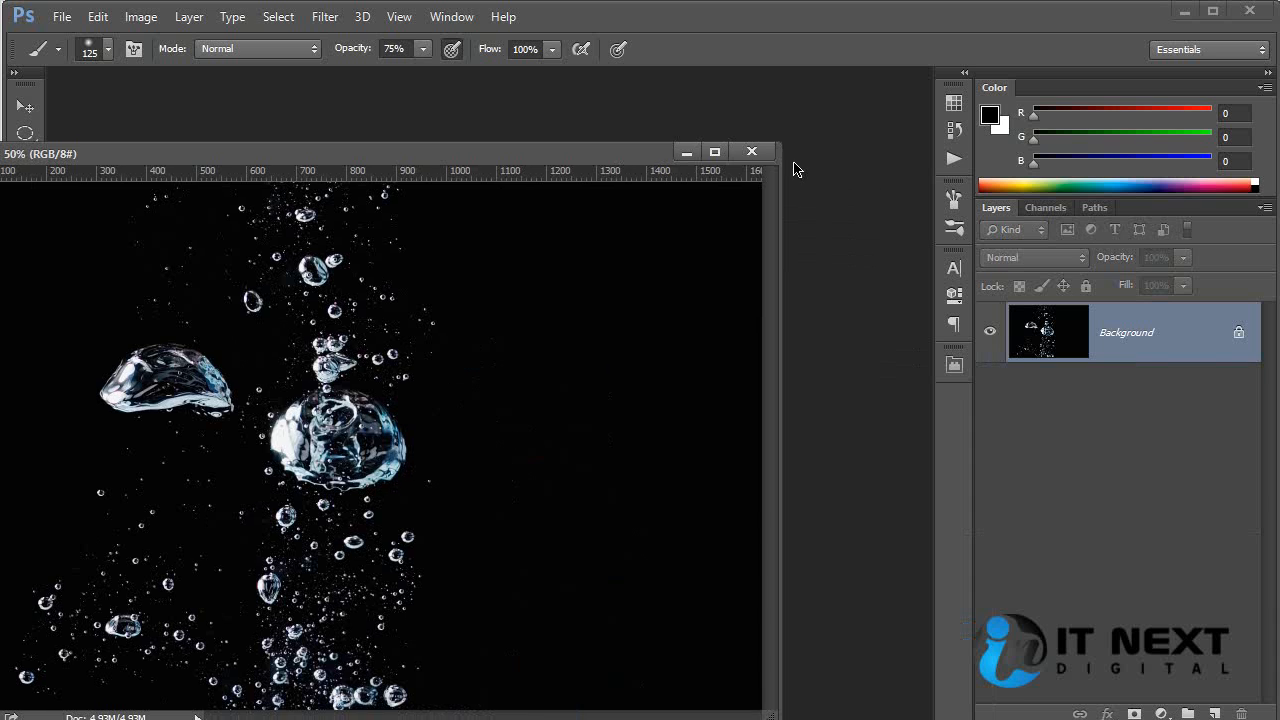
pyautogui.click(768, 160)
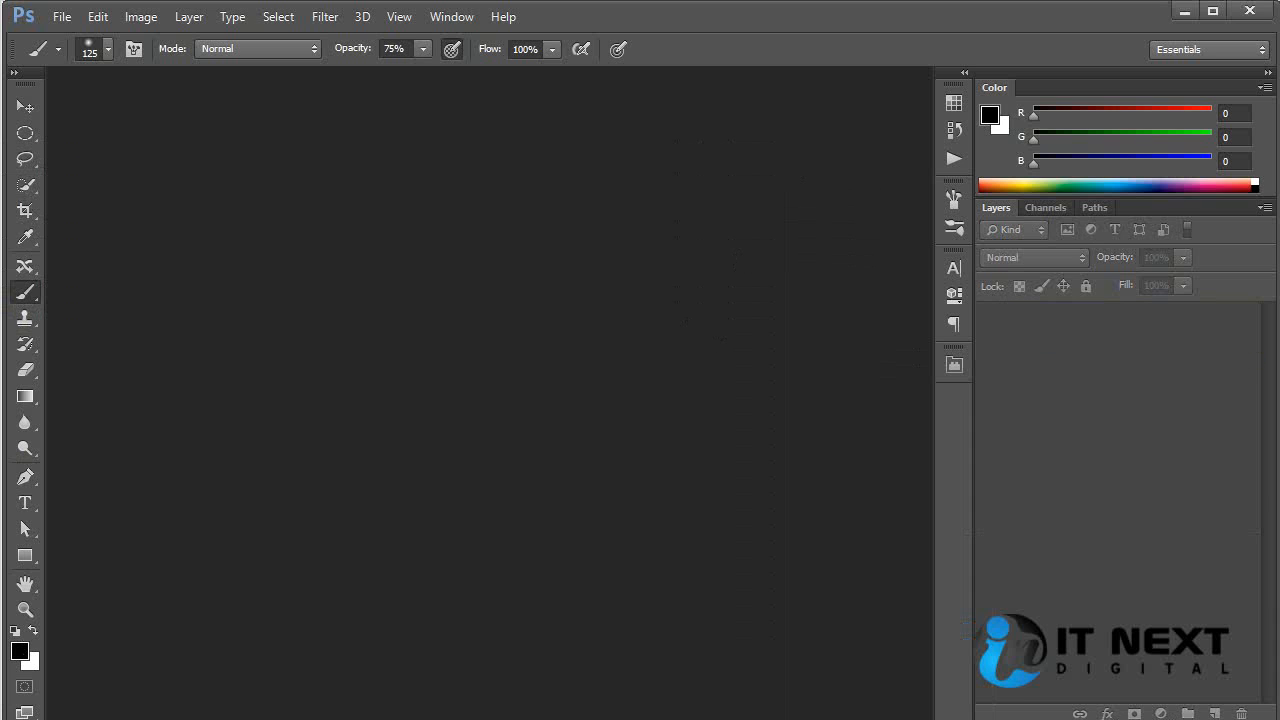
# Open LIFEstyle_News_MiXture_Images_63_087.jpg from its File Explorer folder in Photoshop and centre its window in the workspace.
pyautogui.hotkey('alt', 'Tab')
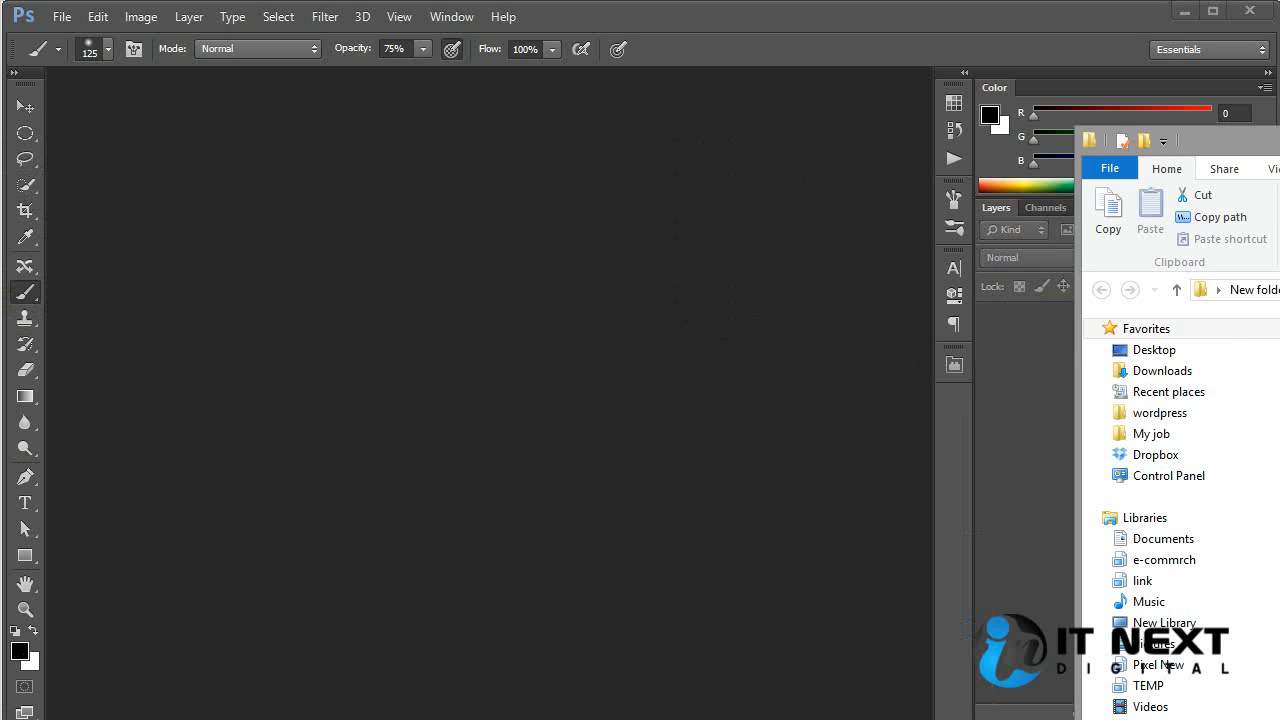
pyautogui.moveTo(577, 440); pyautogui.dragTo(483, 391)
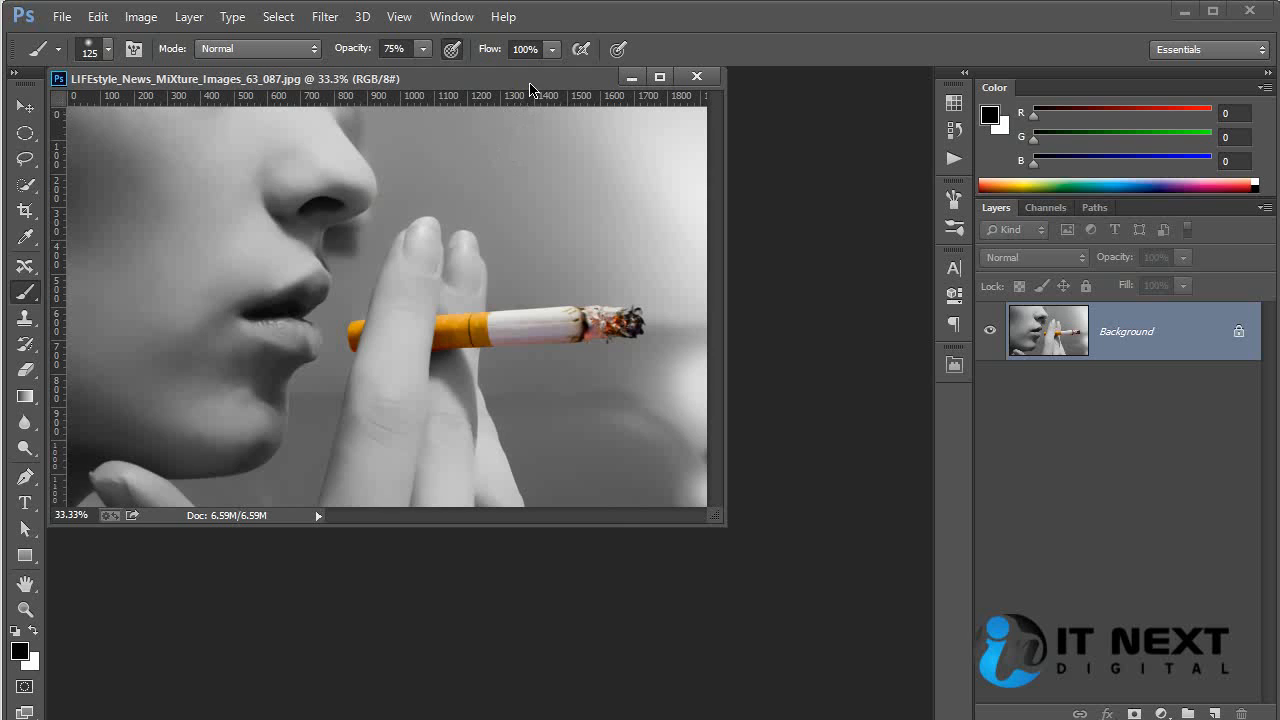
pyautogui.moveTo(530, 79); pyautogui.dragTo(583, 208)
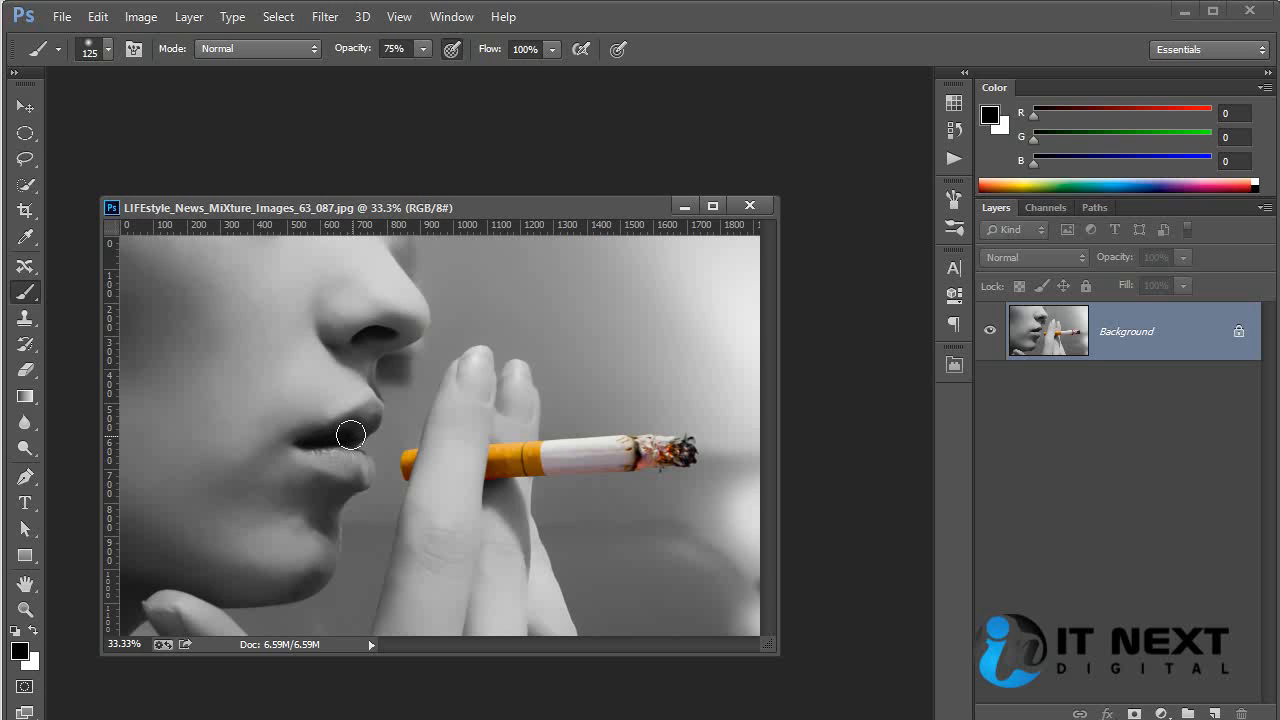
# Draw a curved Pen path from the lips over the fingertips into the background, and add a new empty layer.
pyautogui.press('p')
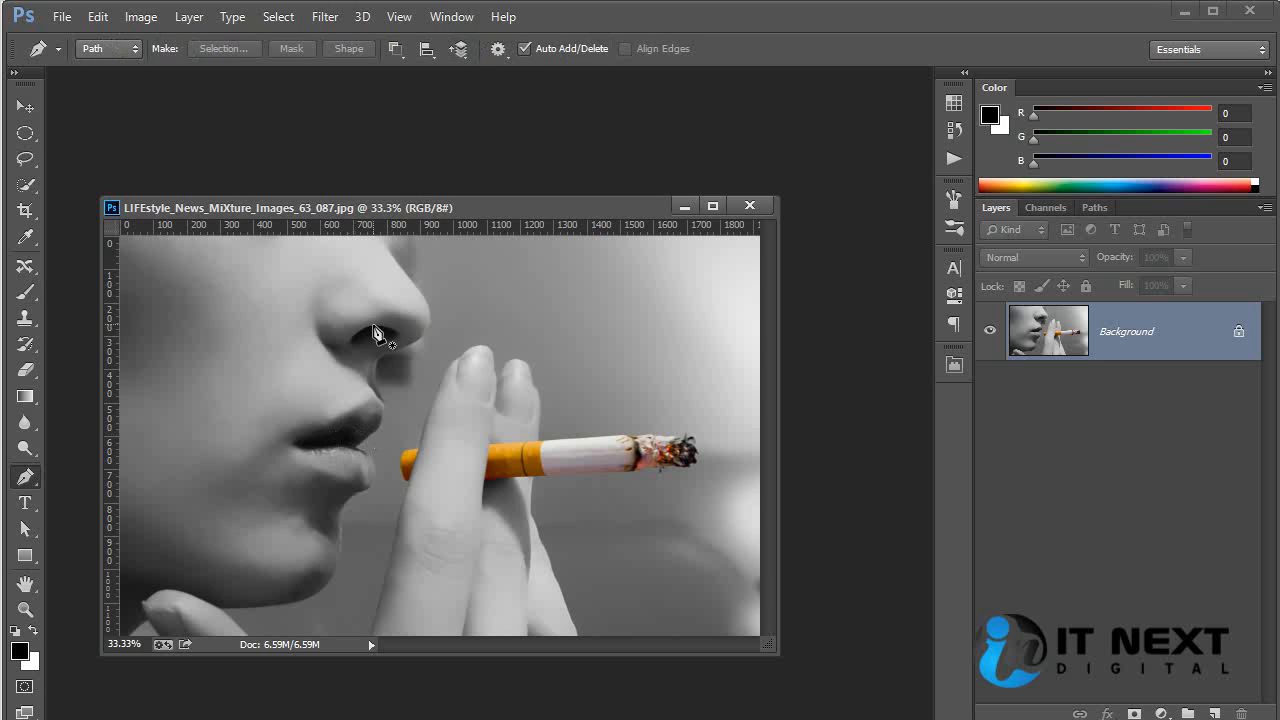
pyautogui.click(115, 64)
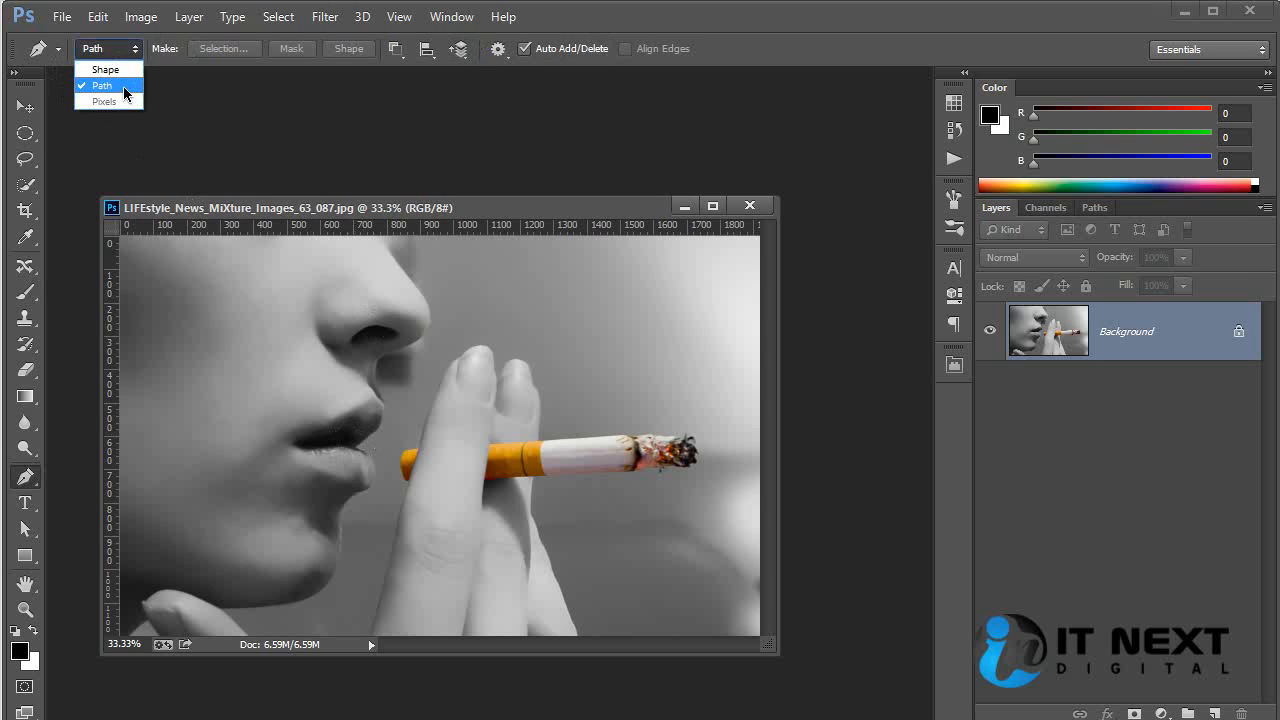
pyautogui.click(126, 91)
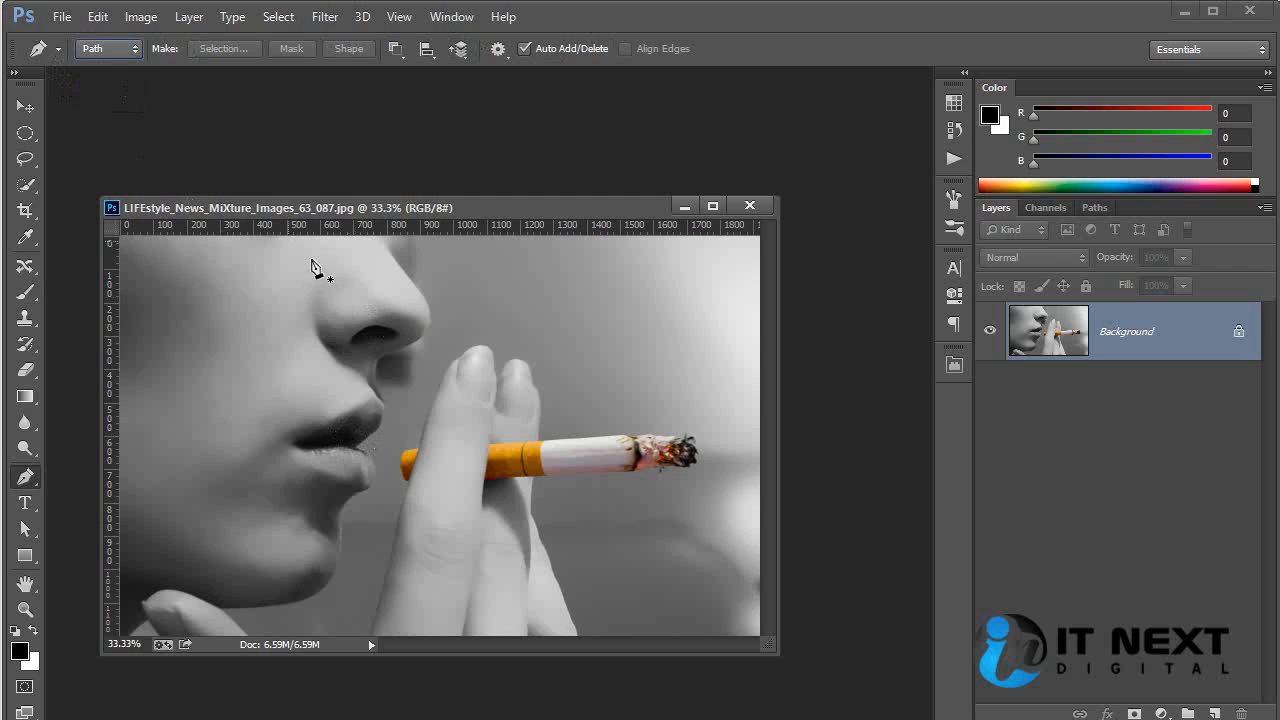
pyautogui.click(355, 448)
pyautogui.moveTo(475, 357); pyautogui.dragTo(517, 305)
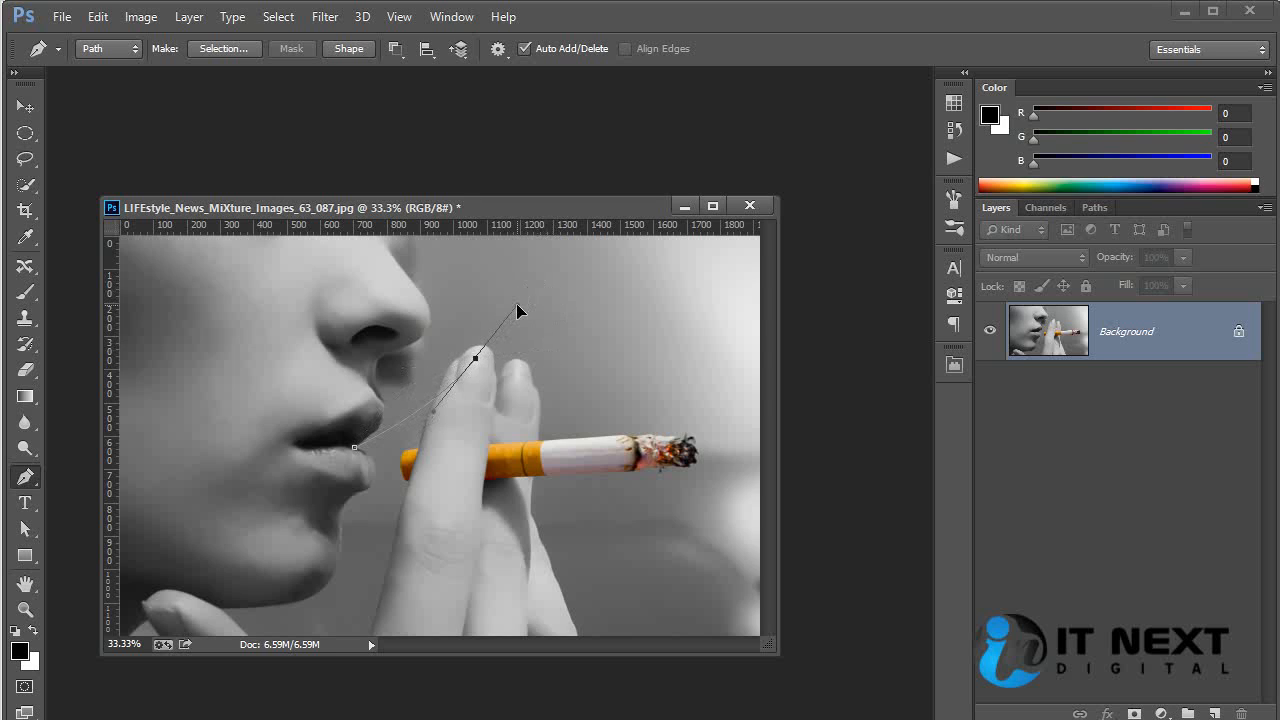
pyautogui.moveTo(596, 314); pyautogui.dragTo(632, 317)
pyautogui.click(1214, 713)
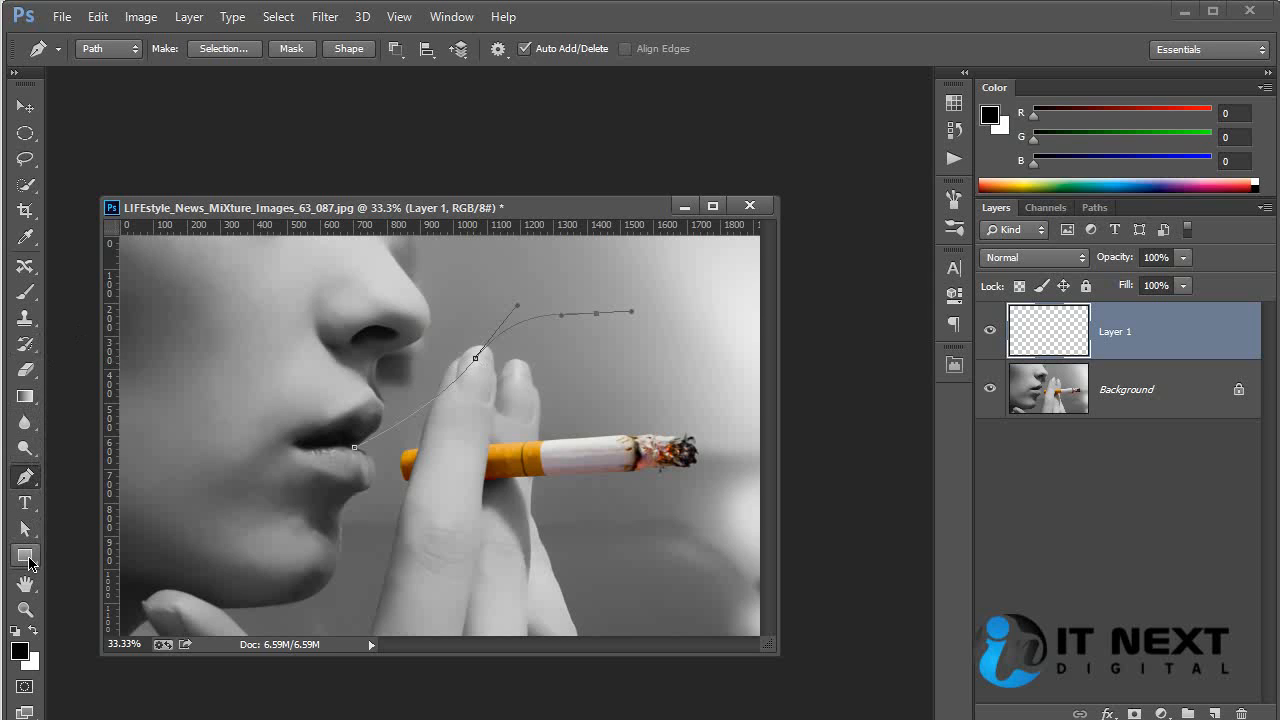
# Set the soft round brush size to 80 px and return to the Pen tool.
pyautogui.press('b')
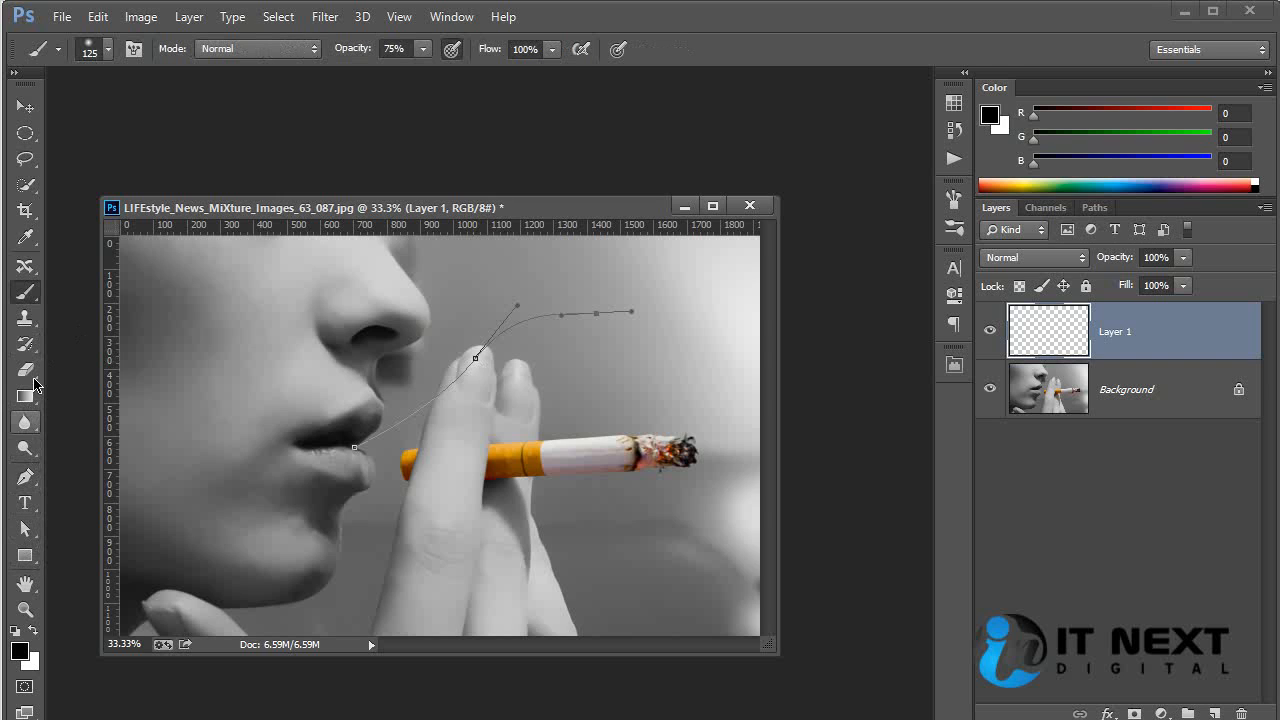
pyautogui.click(108, 50)
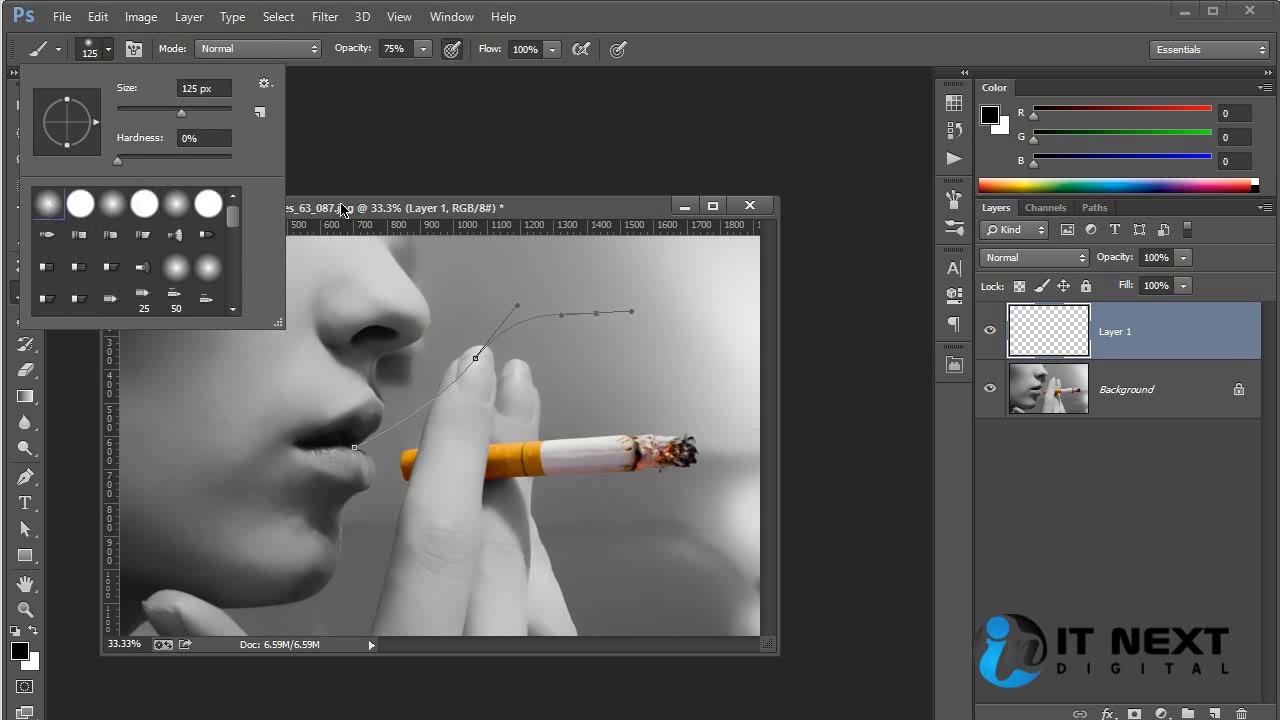
pyautogui.click(408, 209)
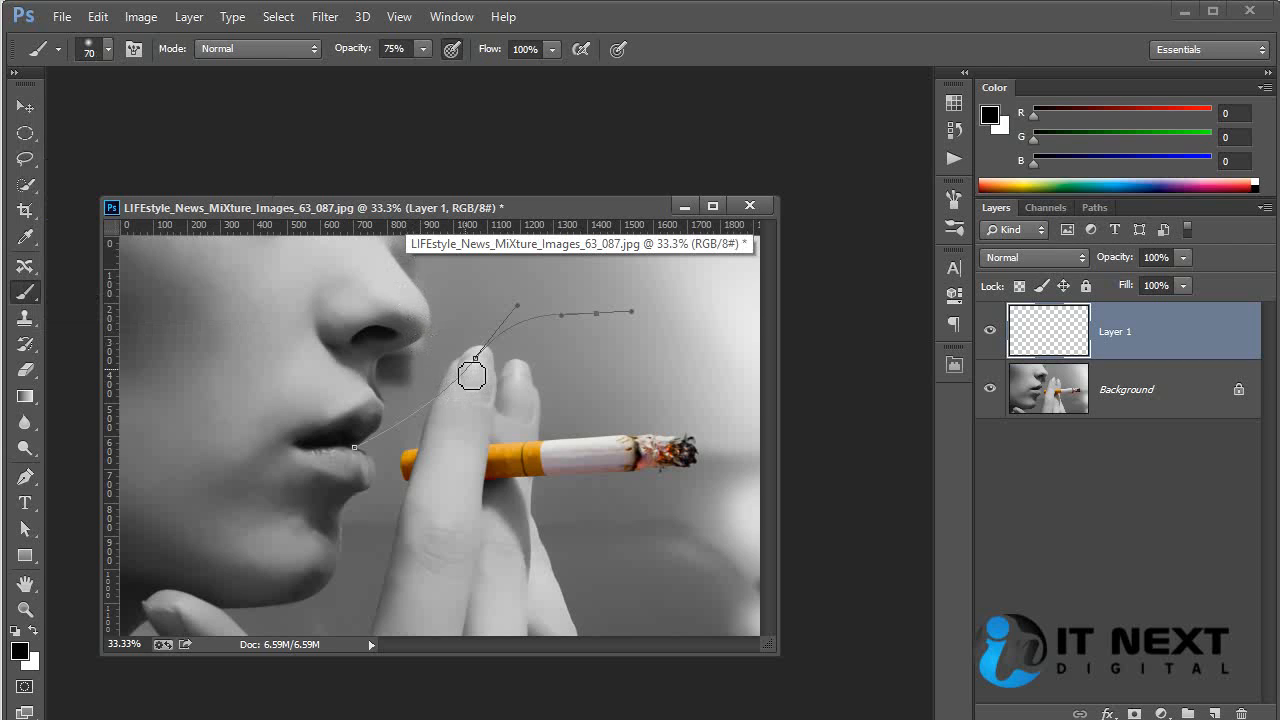
pyautogui.press('[')
pyautogui.press('[')
pyautogui.press('[')
pyautogui.press('[')
pyautogui.press(']')
pyautogui.press(']')
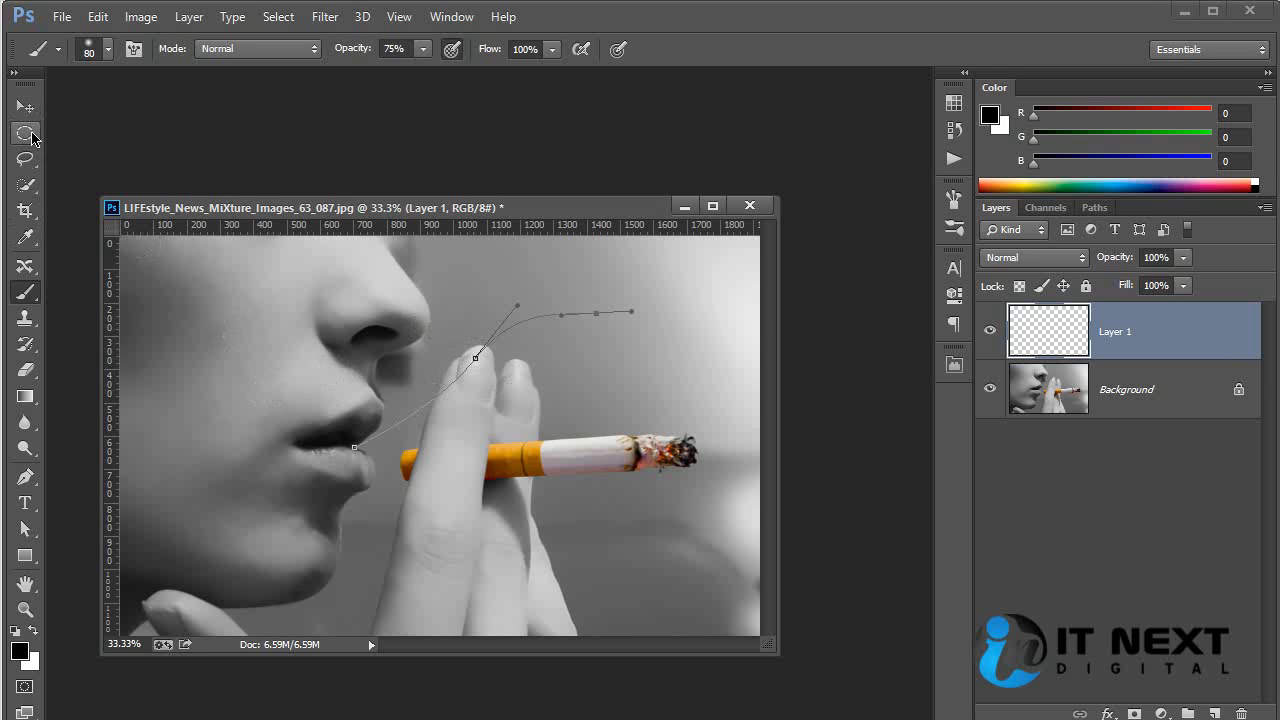
pyautogui.click(25, 477)
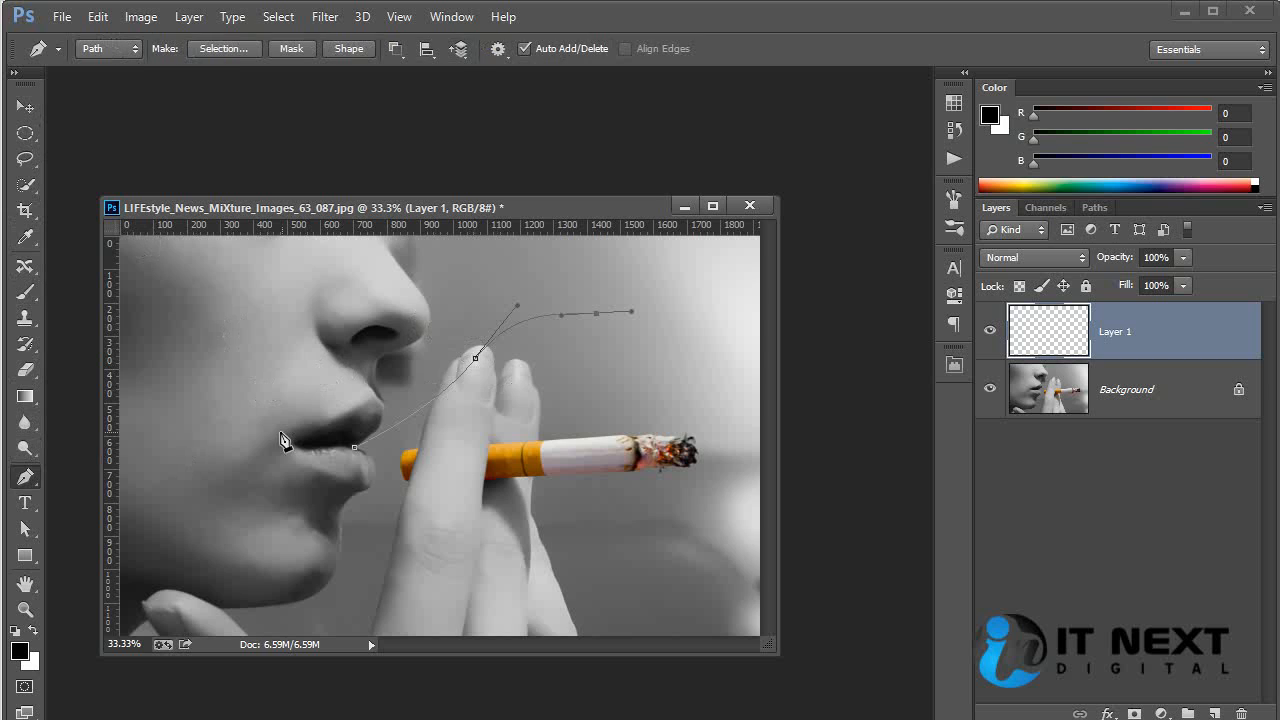
pyautogui.rightClick(475, 359)
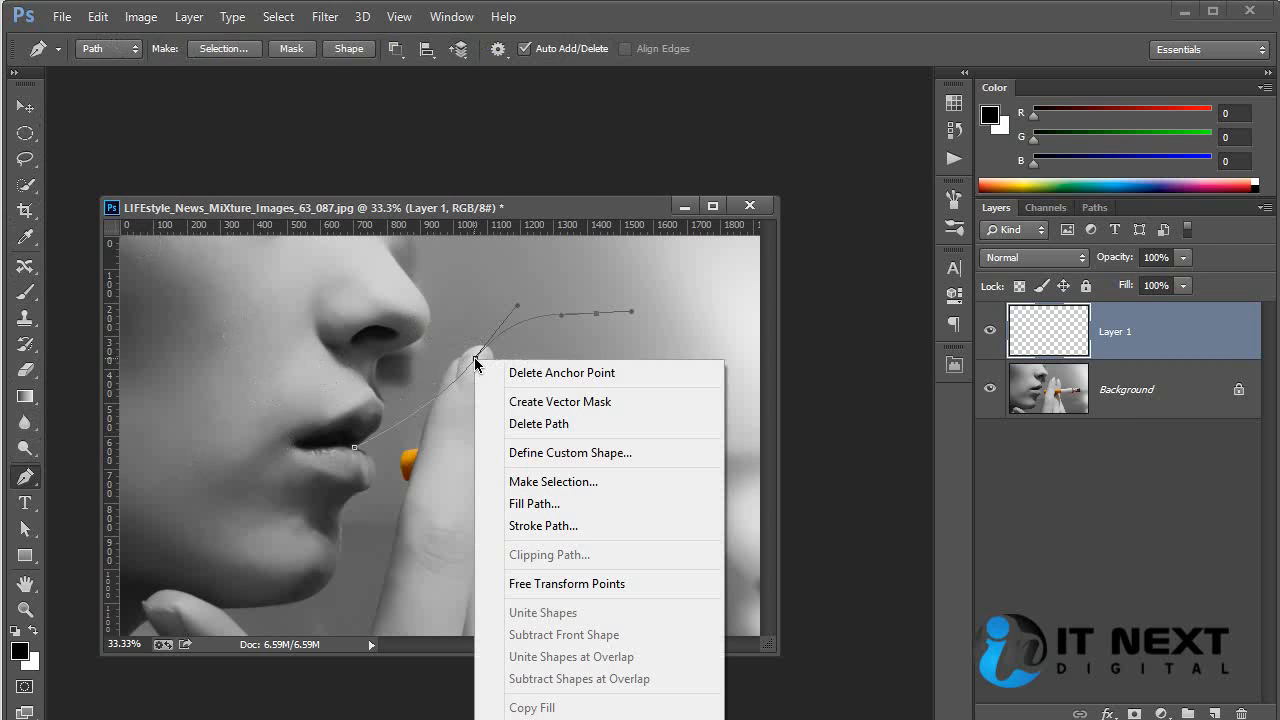
pyautogui.click(587, 504)
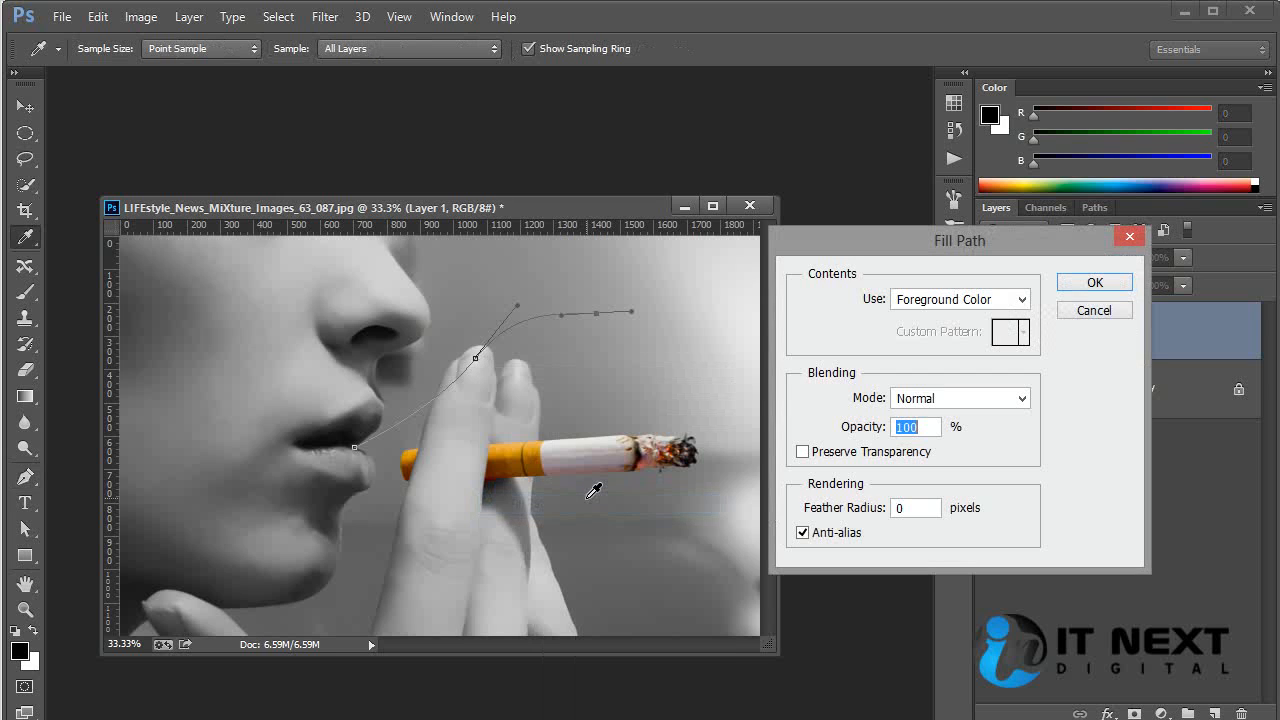
pyautogui.click(1094, 310)
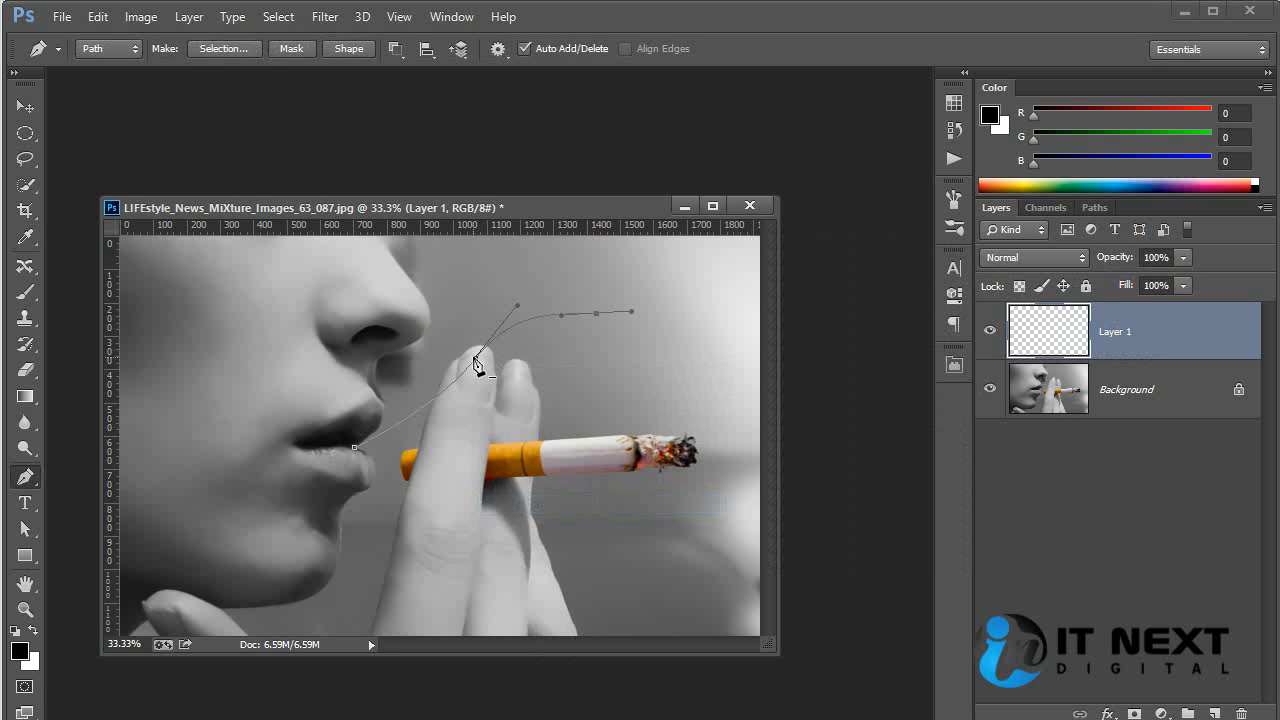
# Stroke the path on Layer 1 in black using the Brush tool with Simulate Pressure enabled.
pyautogui.rightClick(475, 358)
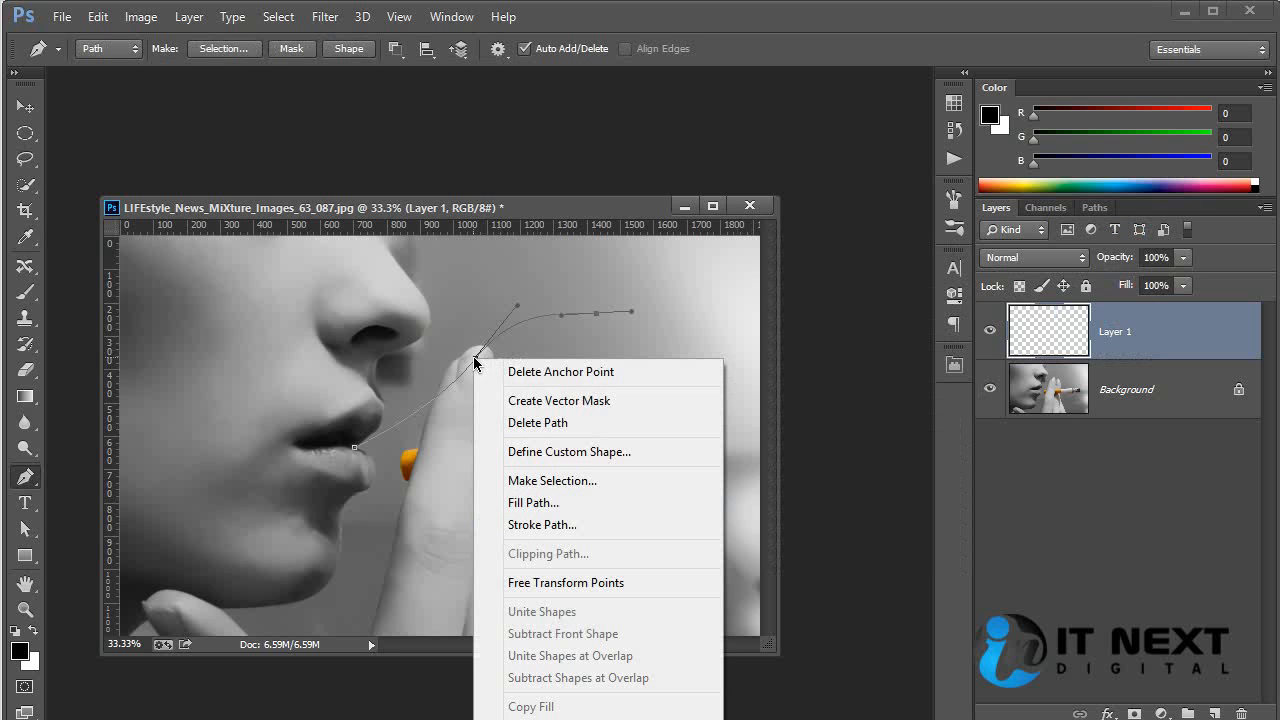
pyautogui.click(583, 528)
pyautogui.moveTo(915, 335); pyautogui.dragTo(637, 318)
pyautogui.click(654, 343)
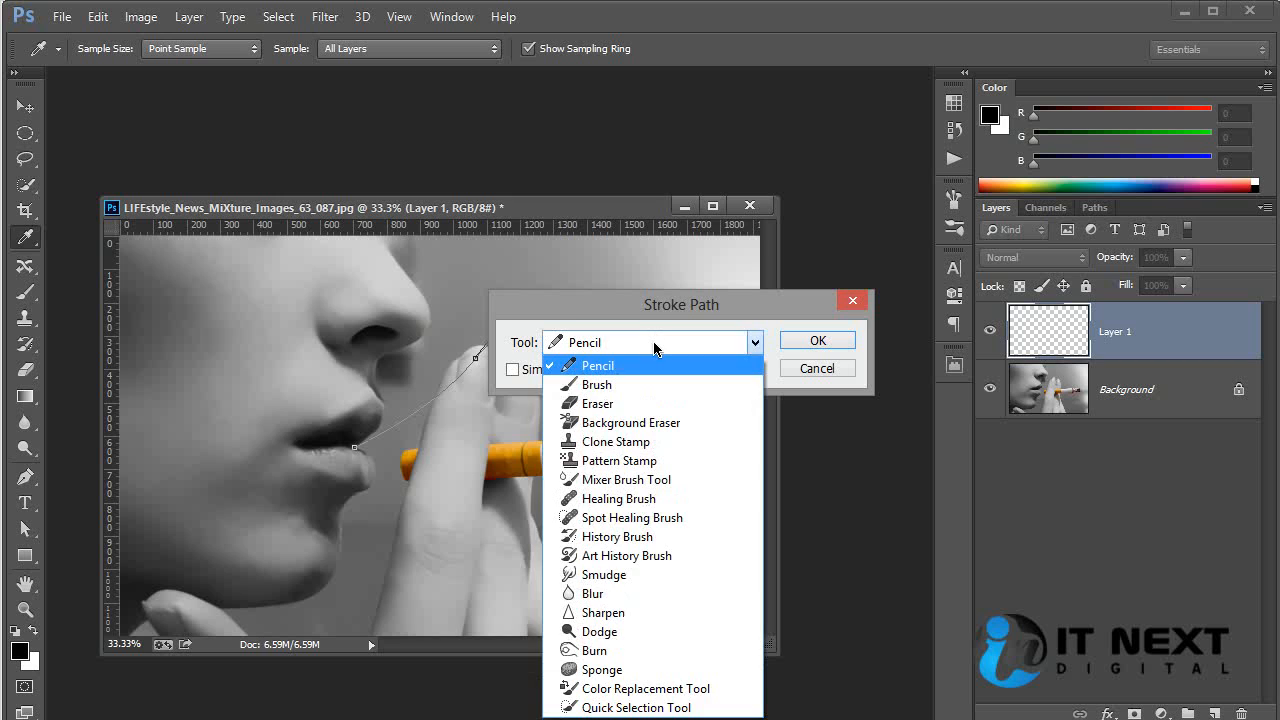
pyautogui.click(634, 383)
pyautogui.click(530, 374)
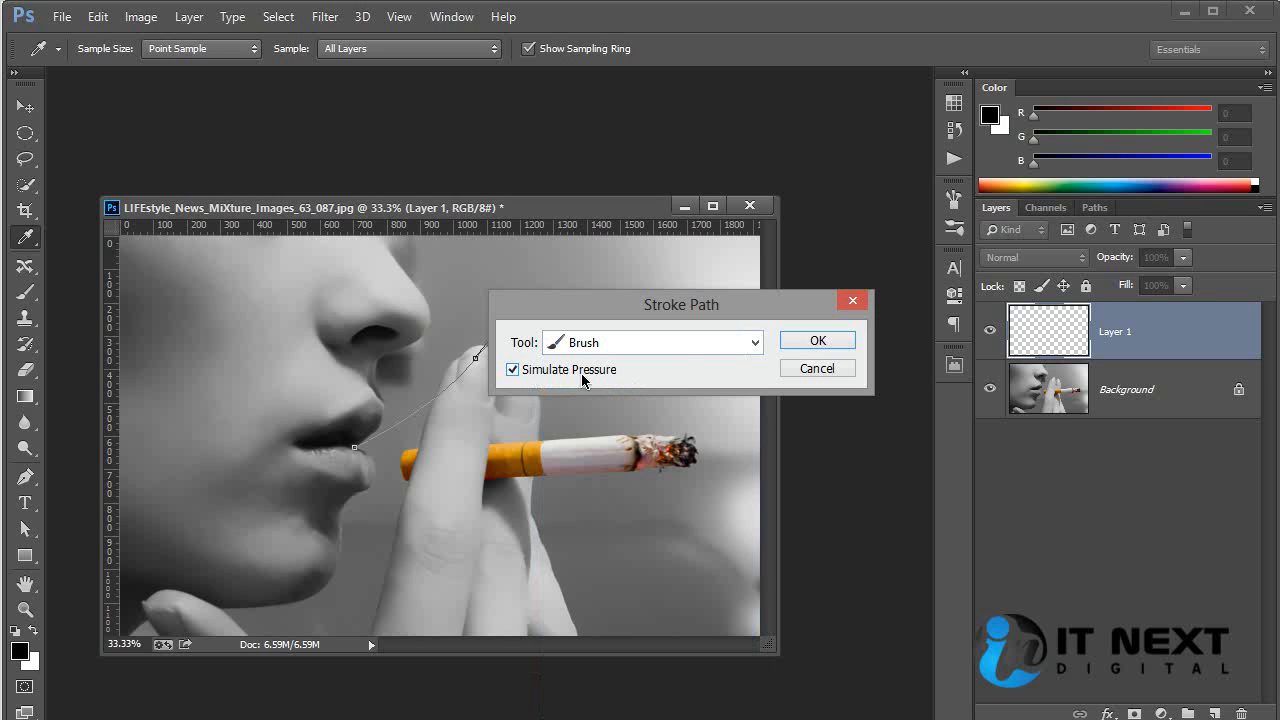
pyautogui.click(825, 341)
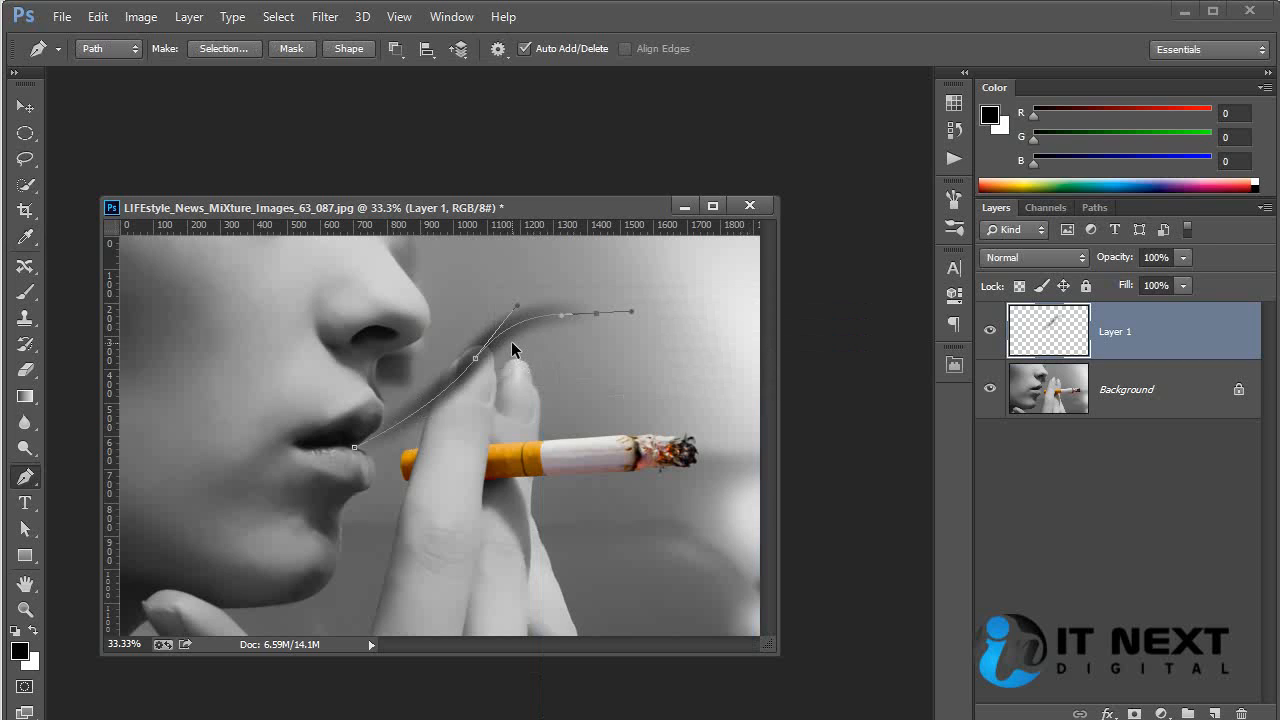
# Set the foreground color to pure white.
pyautogui.click(17, 652)
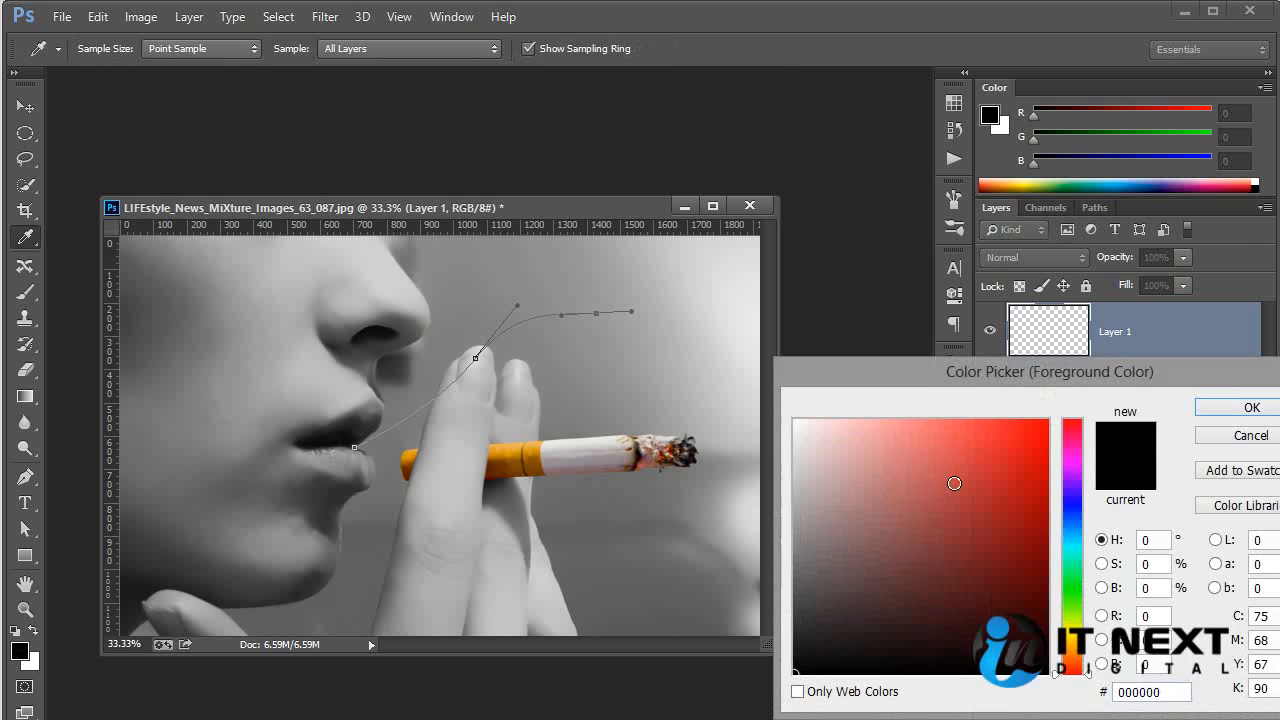
pyautogui.click(796, 421)
pyautogui.click(1233, 406)
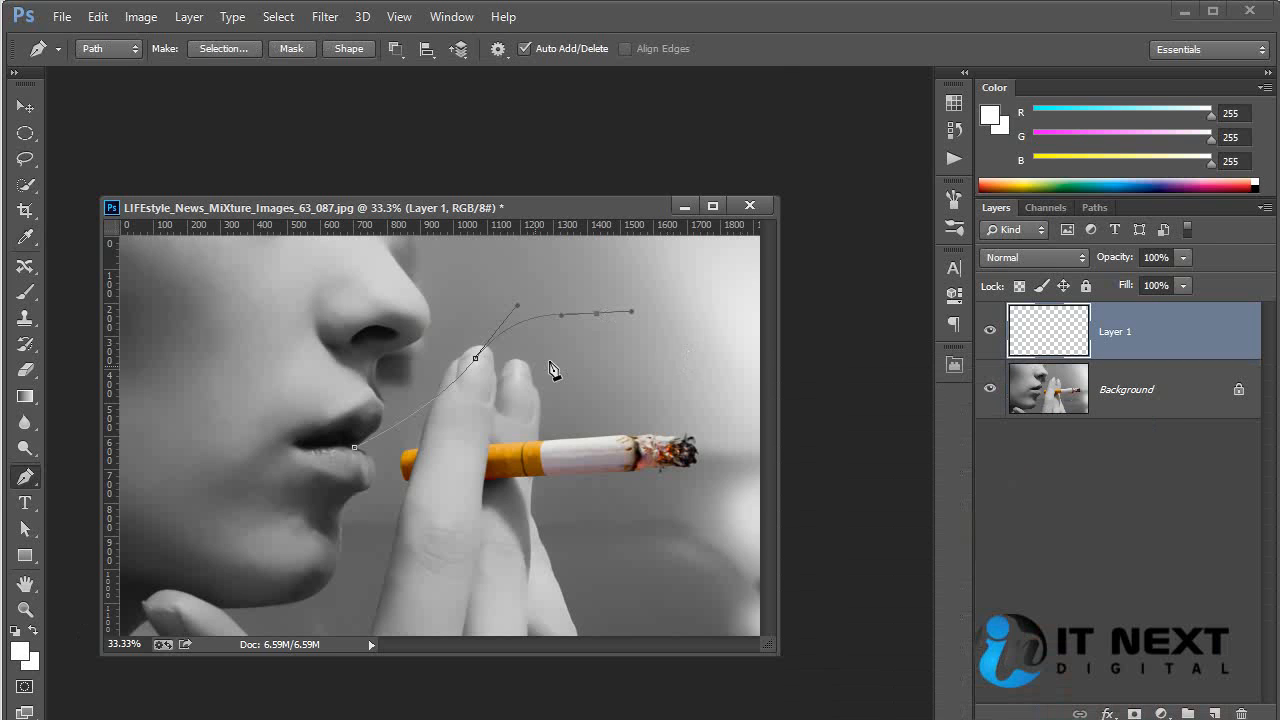
# Stroke the curved path in white with the Brush and Simulate Pressure to form a smoke trail on Layer 1.
pyautogui.rightClick(474, 360)
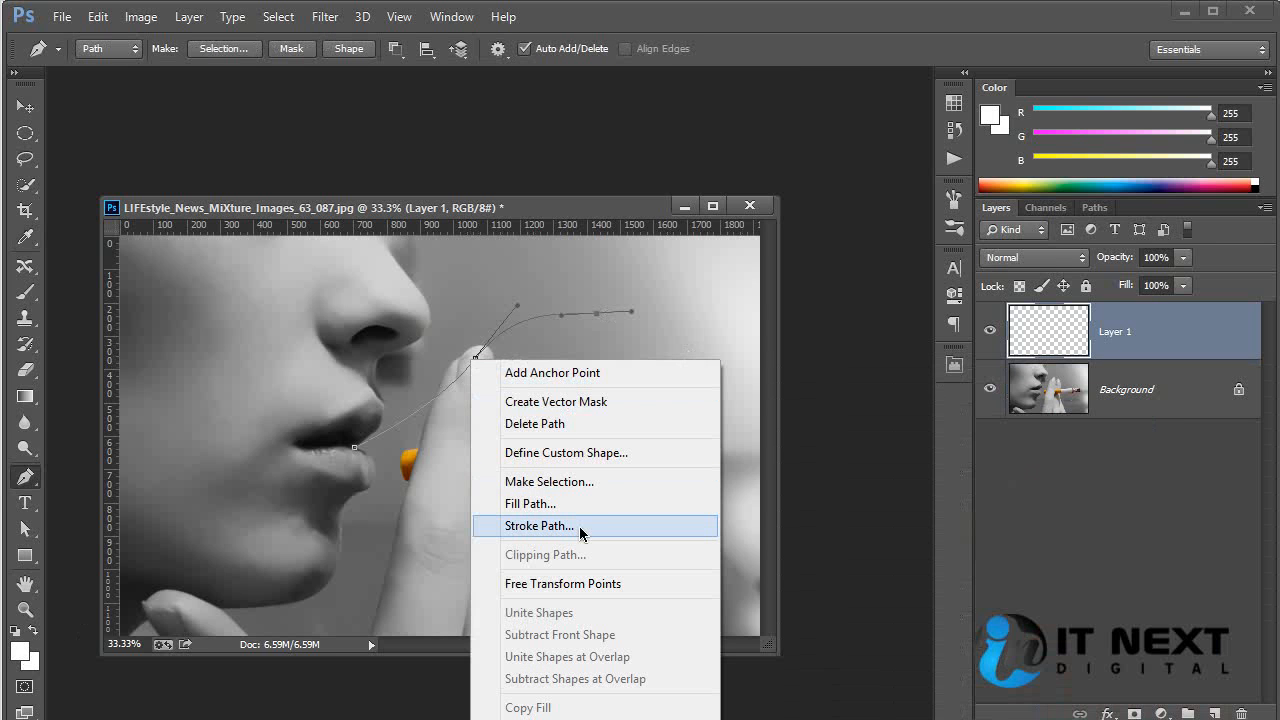
pyautogui.click(540, 526)
pyautogui.moveTo(632, 305); pyautogui.dragTo(675, 303)
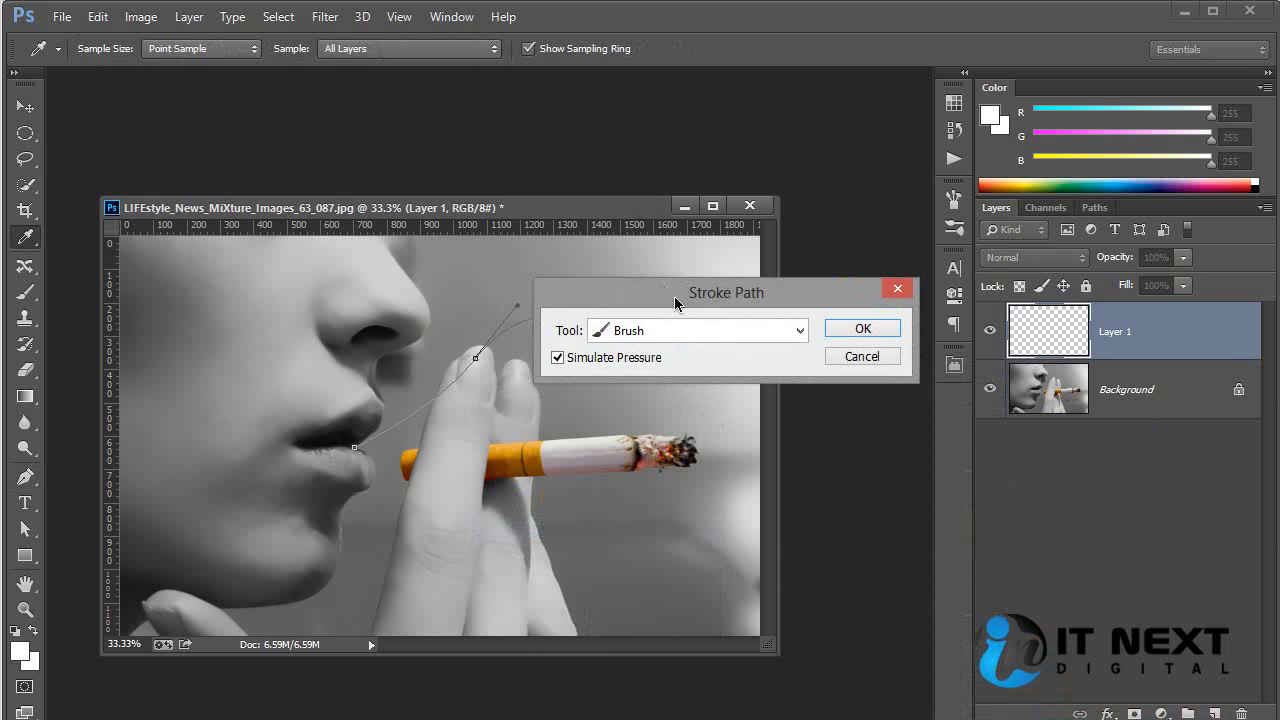
pyautogui.click(862, 340)
pyautogui.press('p')
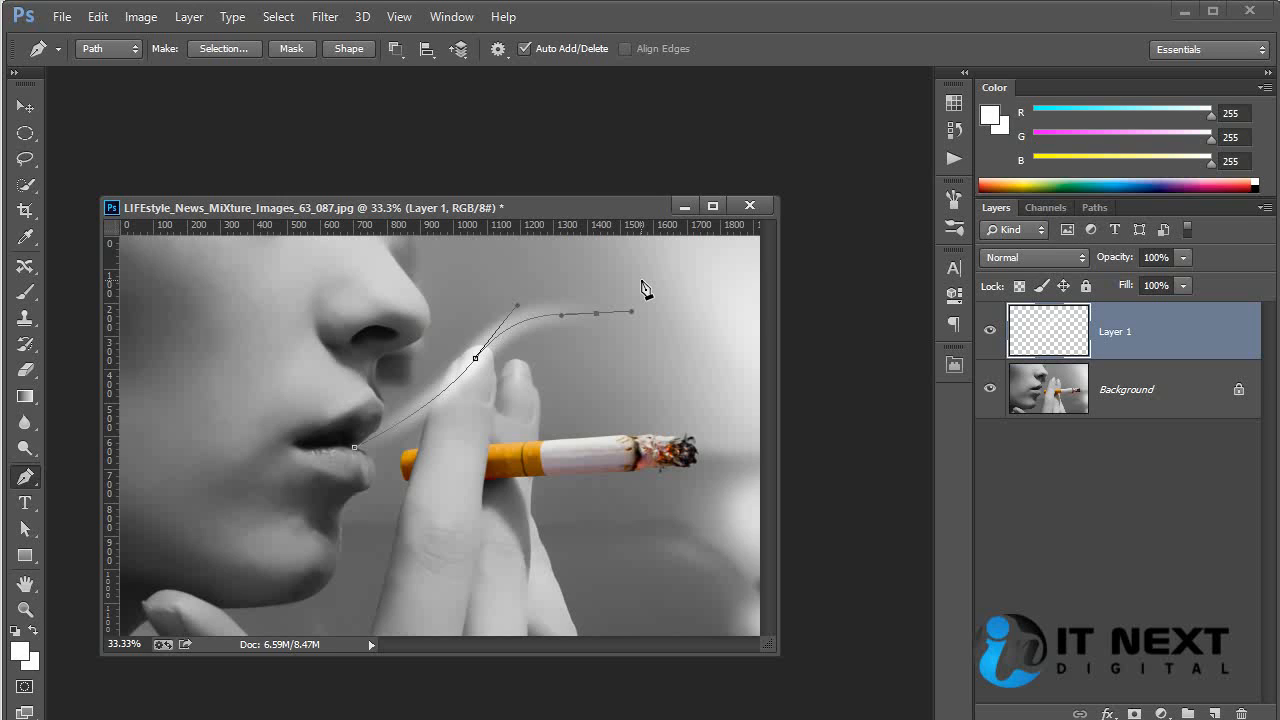
# Select Layer 1 with the smoke stroke and duplicate it twice.
pyautogui.click(25, 106)
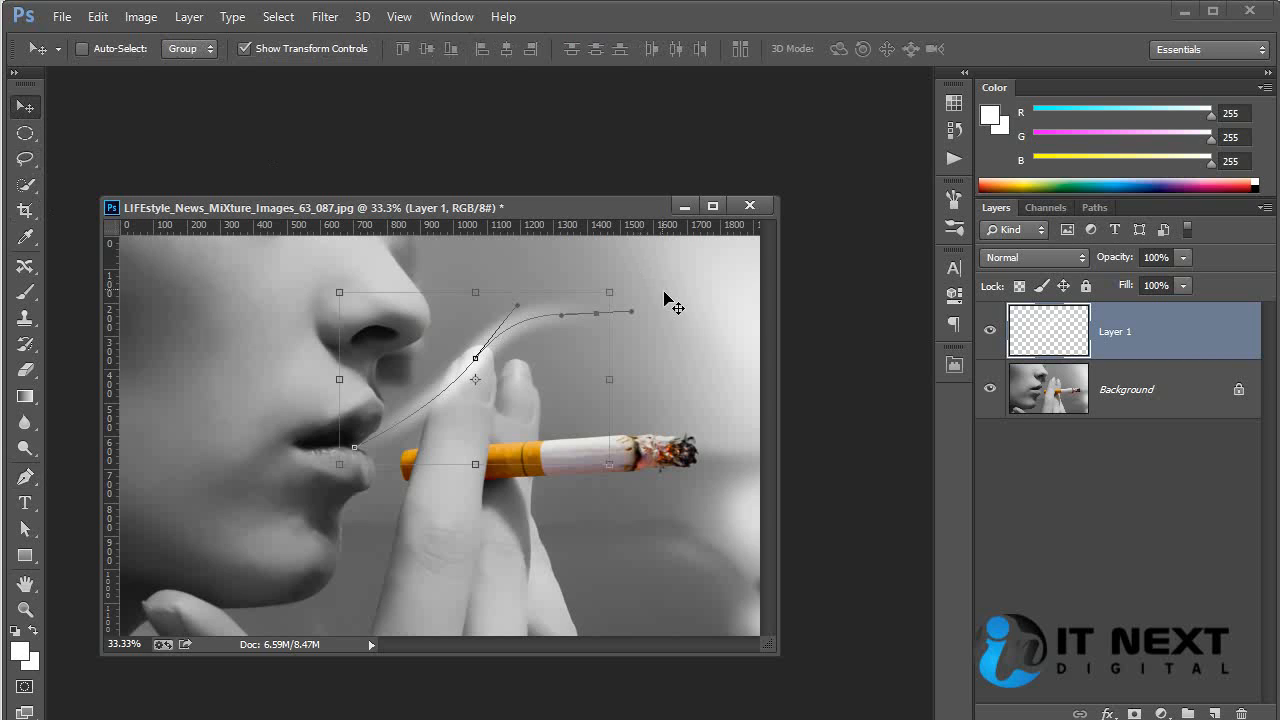
pyautogui.keyDown('ctrl'); pyautogui.click(694, 332); pyautogui.keyUp('ctrl')
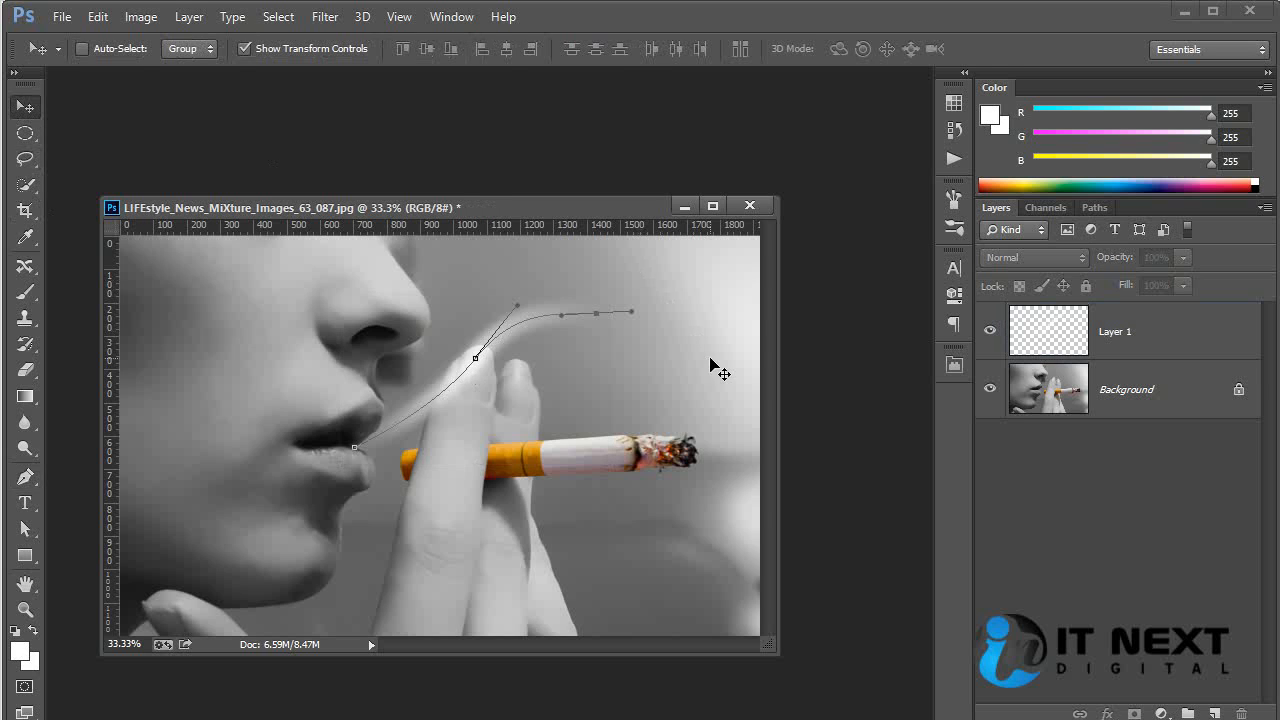
pyautogui.click(1054, 346)
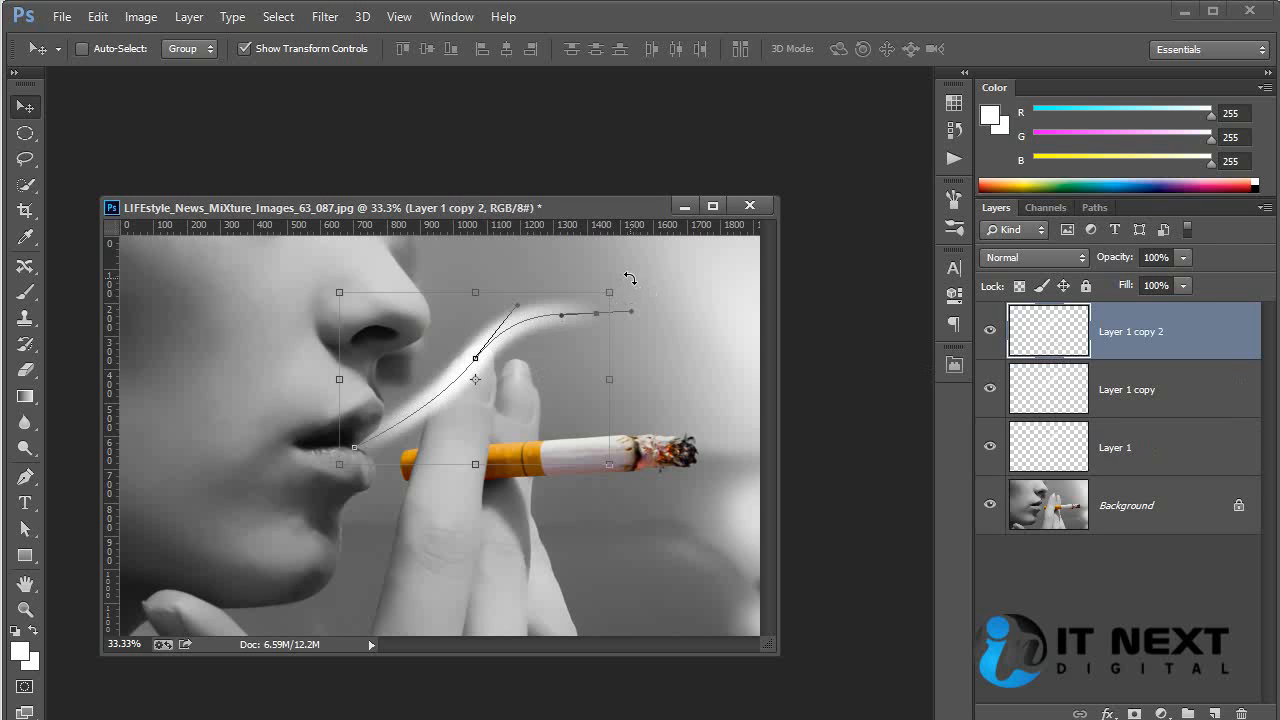
# Transform Layer 1 copy 2 by rotating it about 20.7°, placing its start at the lips and scaling it to about 124%.
pyautogui.moveTo(630, 282); pyautogui.dragTo(666, 340)
pyautogui.moveTo(521, 357); pyautogui.dragTo(550, 395)
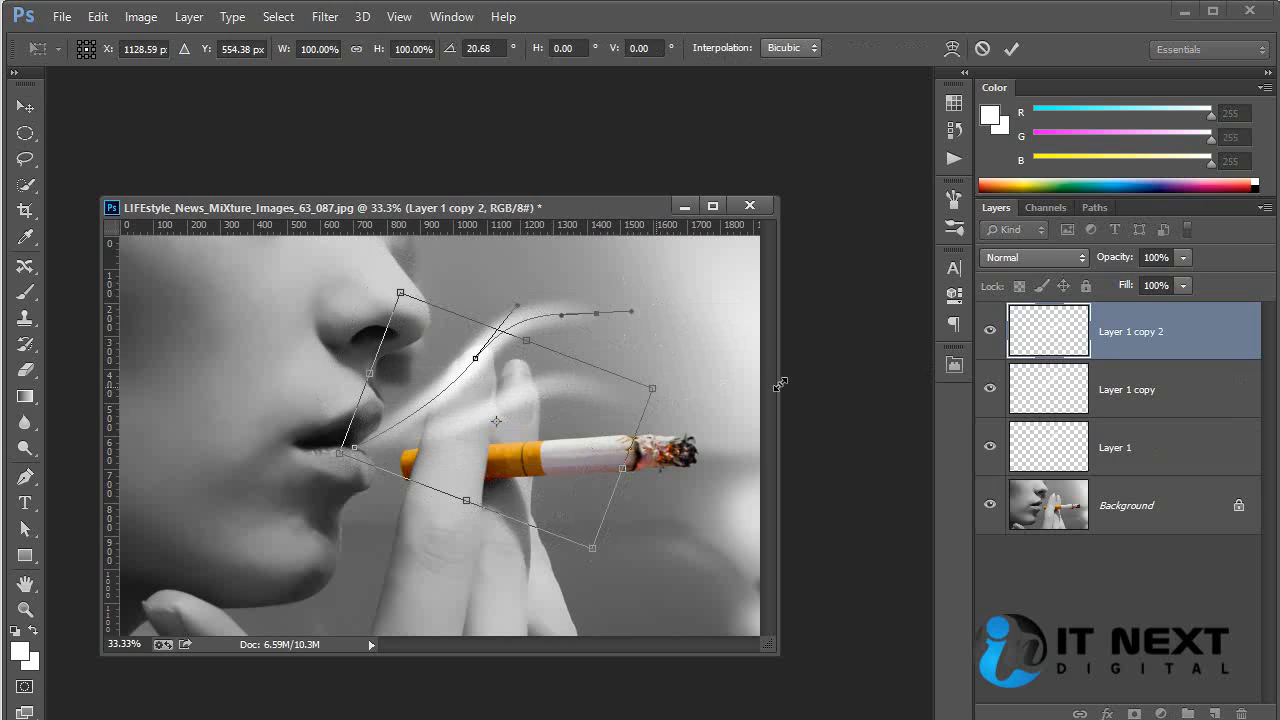
pyautogui.moveTo(652, 388); pyautogui.dragTo(735, 390)
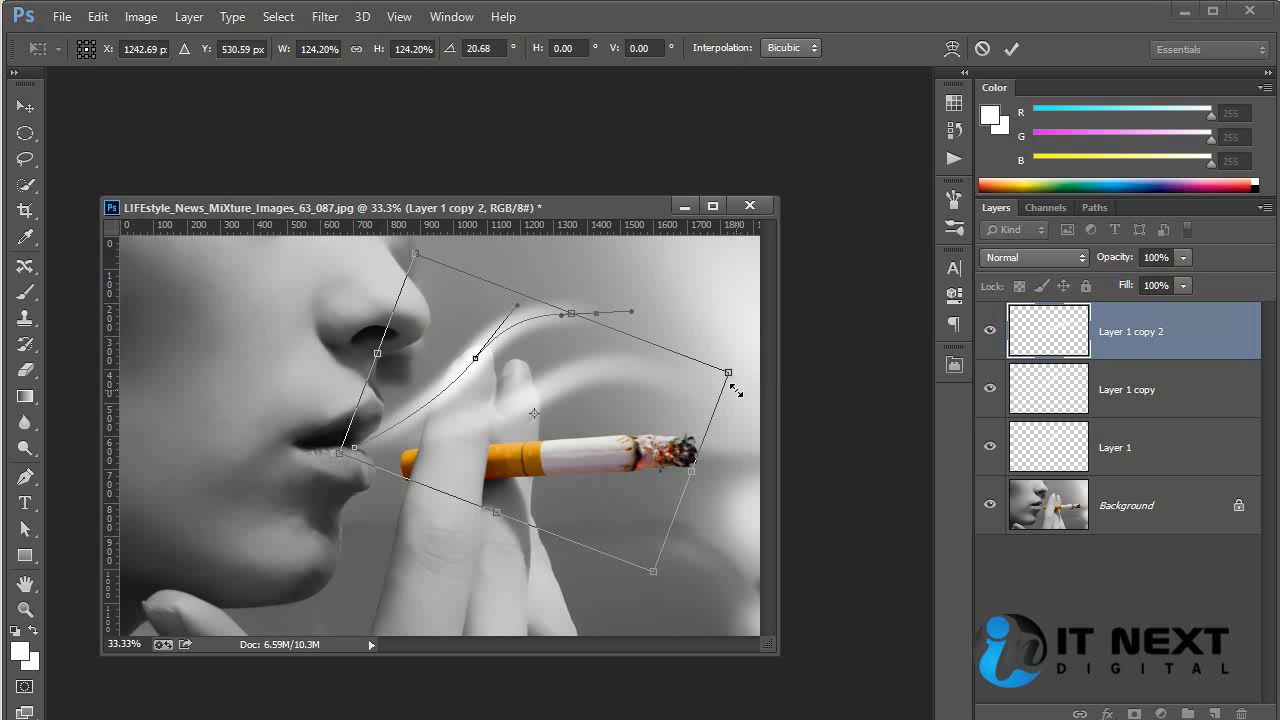
pyautogui.press('Return')
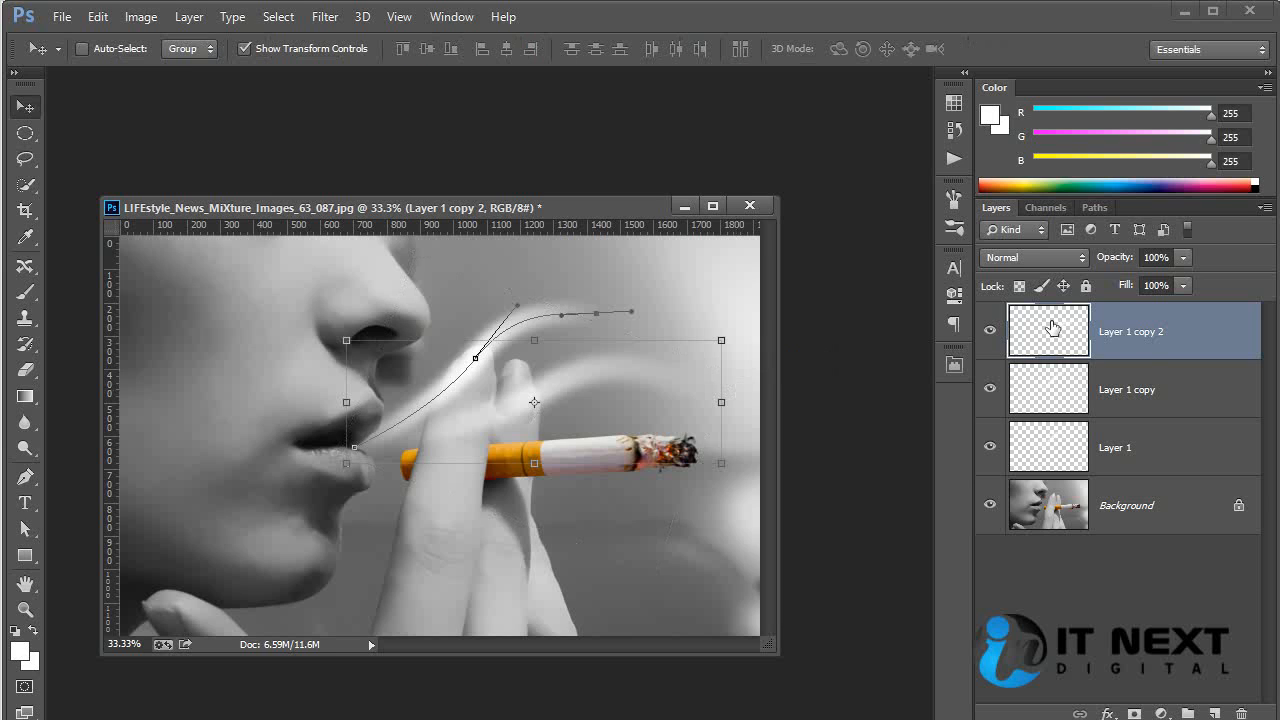
# Shift Layer 1 copy slightly away from the lips and scale it to about 155% width and 127% height.
pyautogui.click(1126, 444)
pyautogui.click(1111, 403)
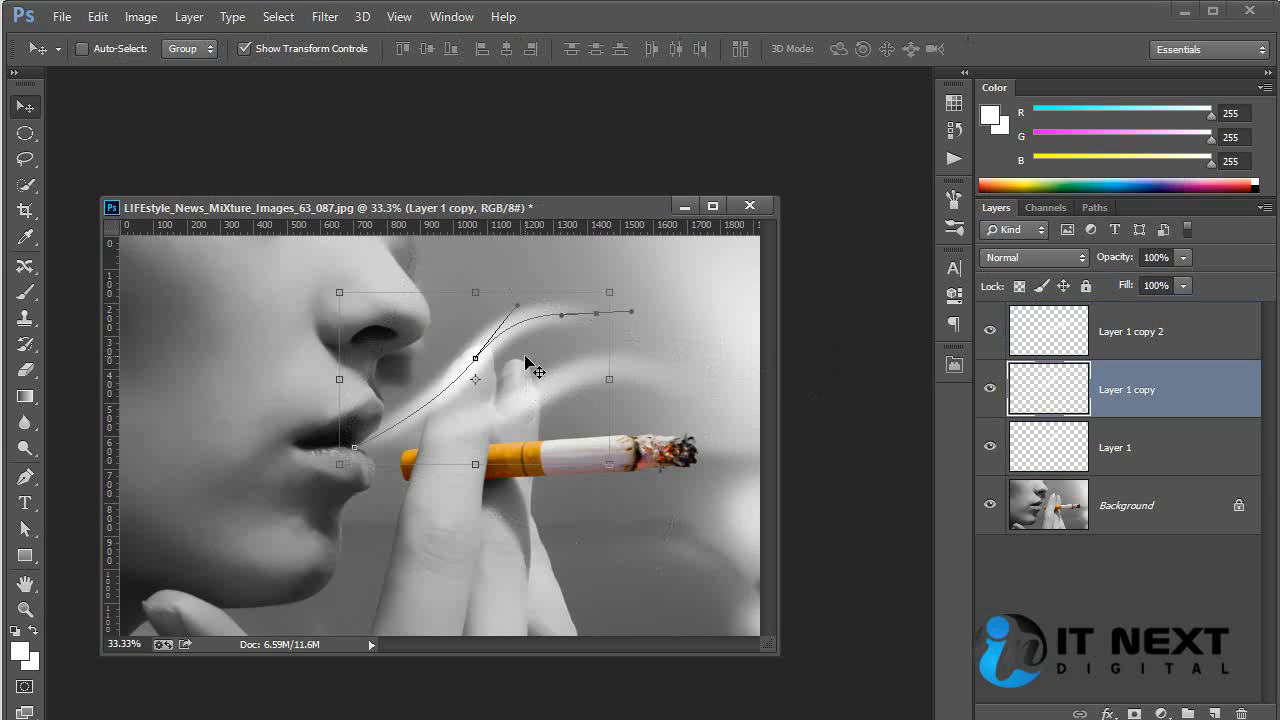
pyautogui.moveTo(527, 360); pyautogui.dragTo(560, 369)
pyautogui.hotkey('ctrl', 't')
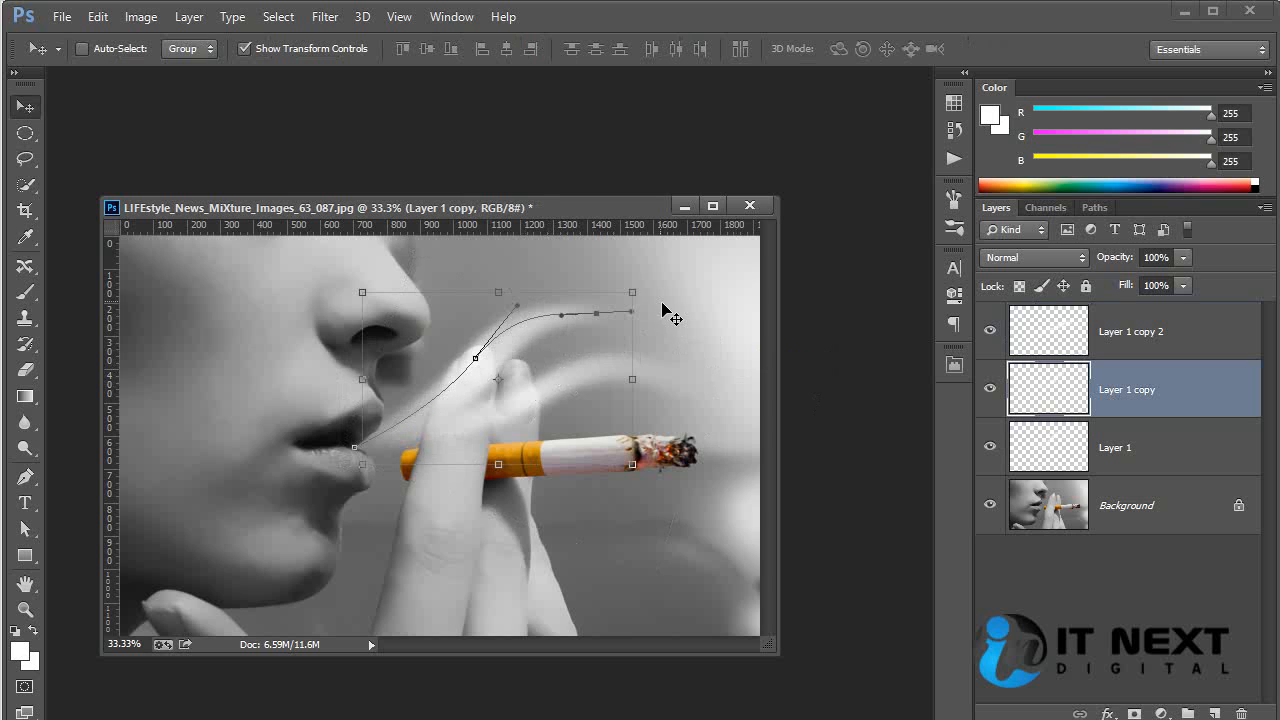
pyautogui.moveTo(636, 291); pyautogui.dragTo(789, 250)
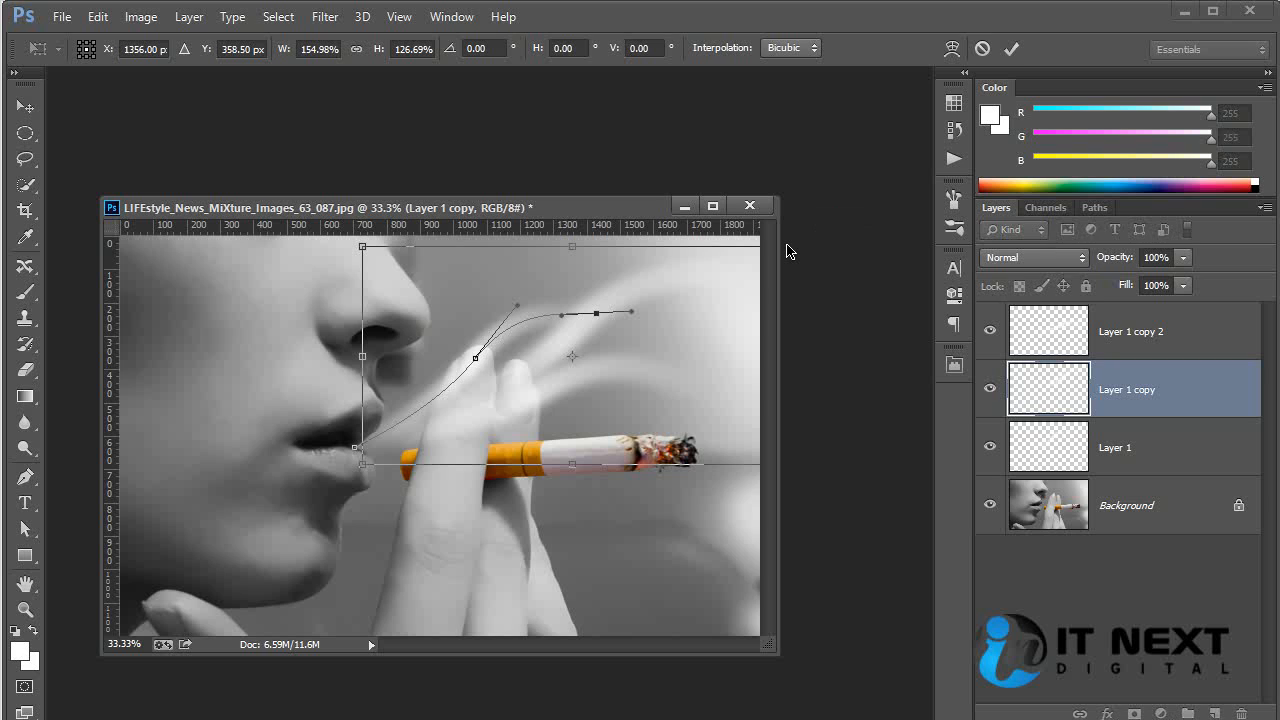
pyautogui.press('Return')
# Select Layer 1, Layer 1 copy and Layer 1 copy 2, and convert them into a single smart object.
pyautogui.click(1069, 430)
pyautogui.keyDown('shift'); pyautogui.click(1063, 325); pyautogui.keyUp('shift')
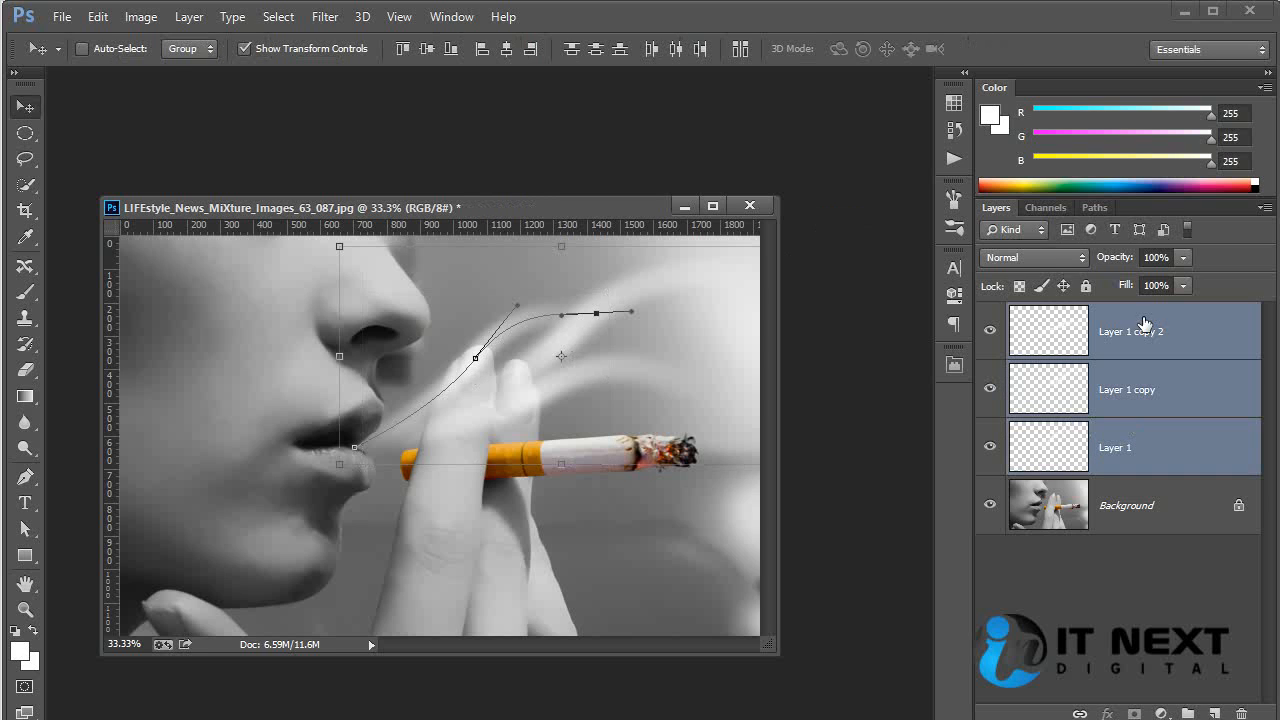
pyautogui.rightClick(1155, 333)
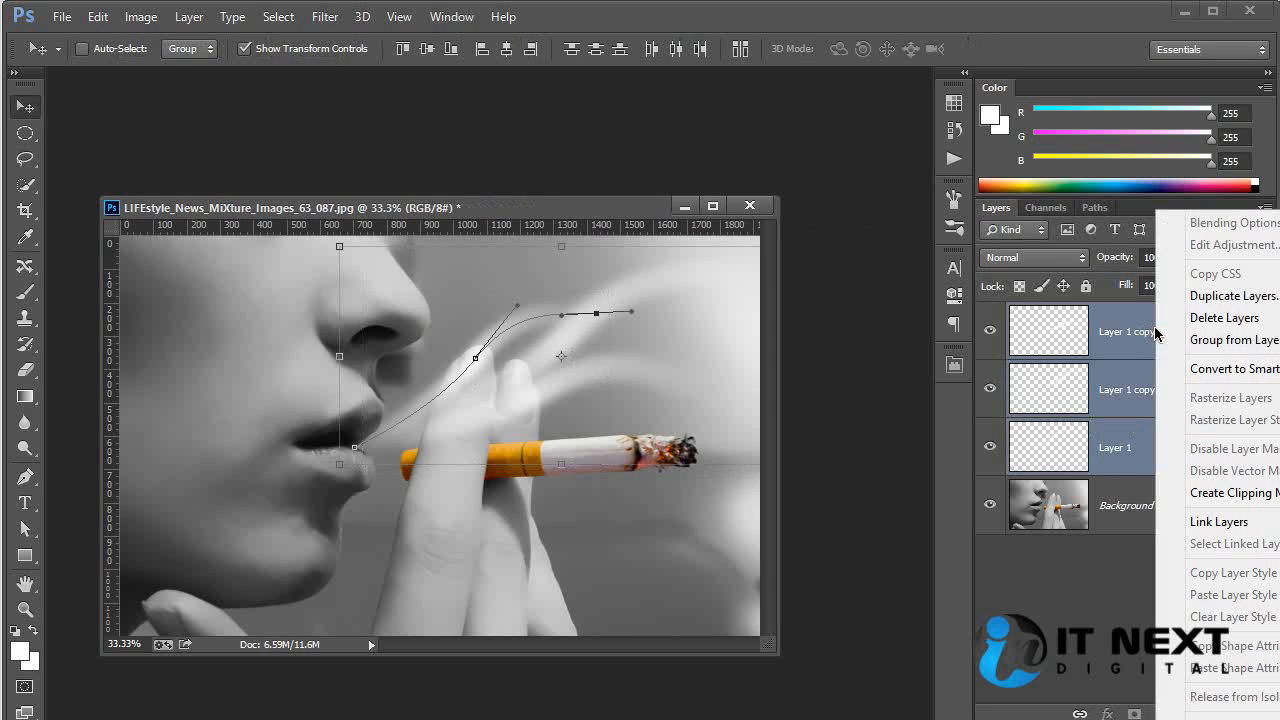
pyautogui.click(1192, 368)
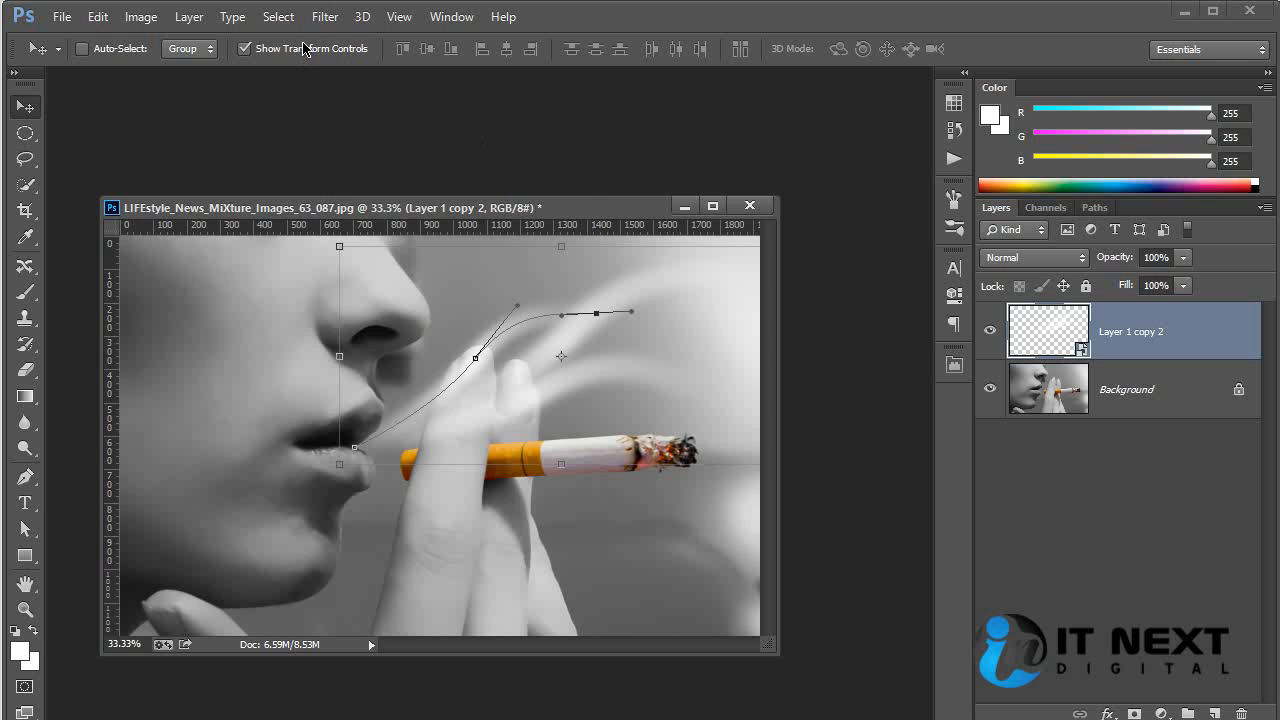
# Apply a Gaussian Blur with a radius of 31.9 pixels to the smoke smart object.
pyautogui.click(325, 16)
pyautogui.moveTo(420, 237)
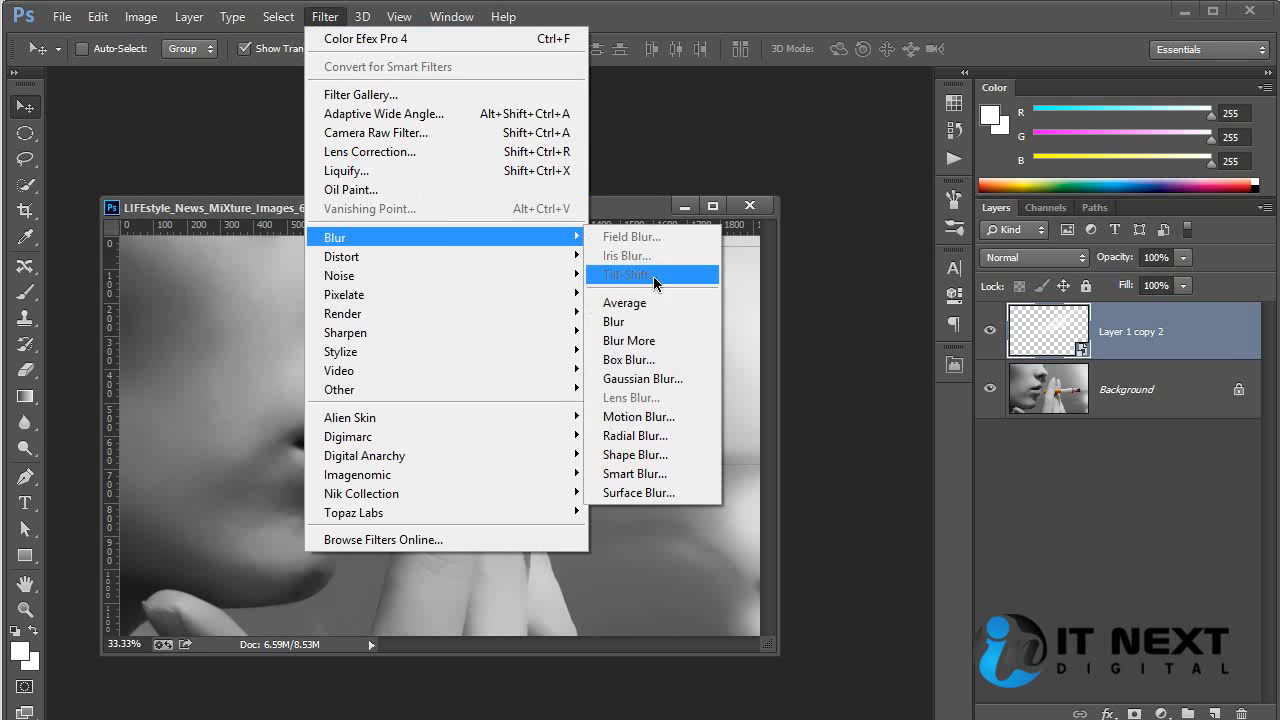
pyautogui.click(655, 378)
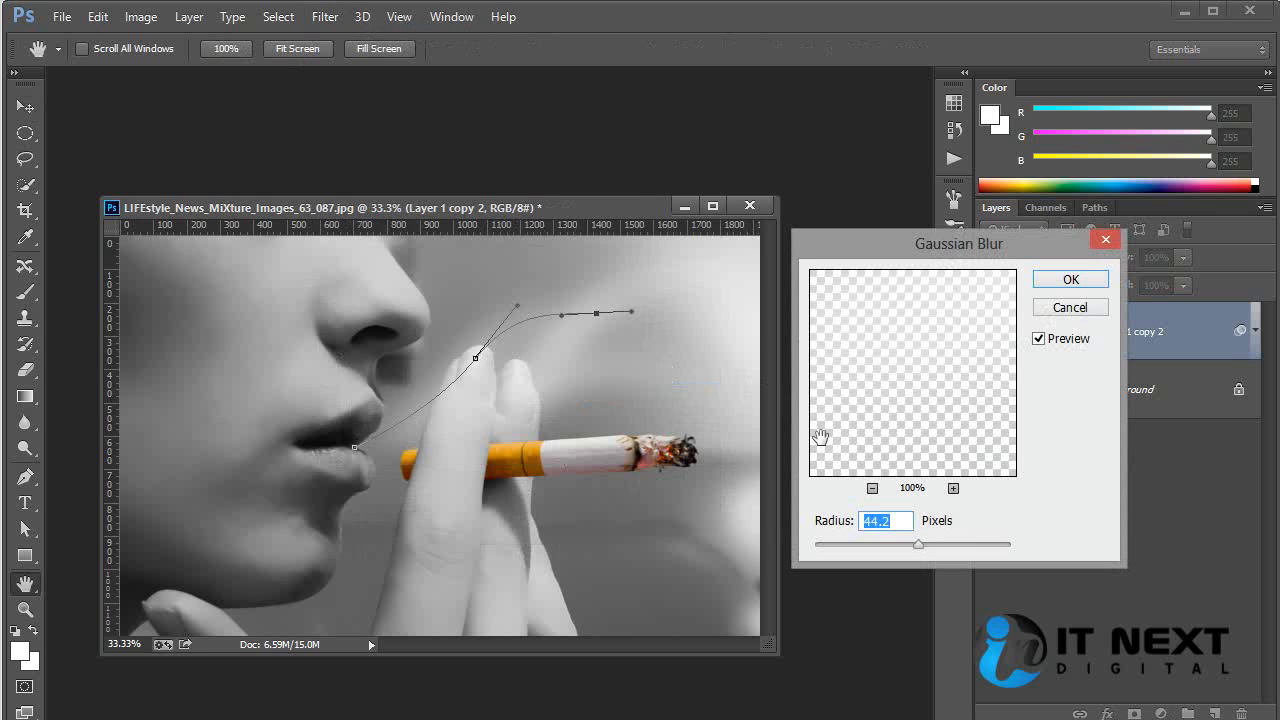
pyautogui.click(909, 550)
pyautogui.moveTo(913, 548); pyautogui.dragTo(909, 548)
pyautogui.moveTo(910, 546); pyautogui.dragTo(910, 546)
pyautogui.click(1070, 280)
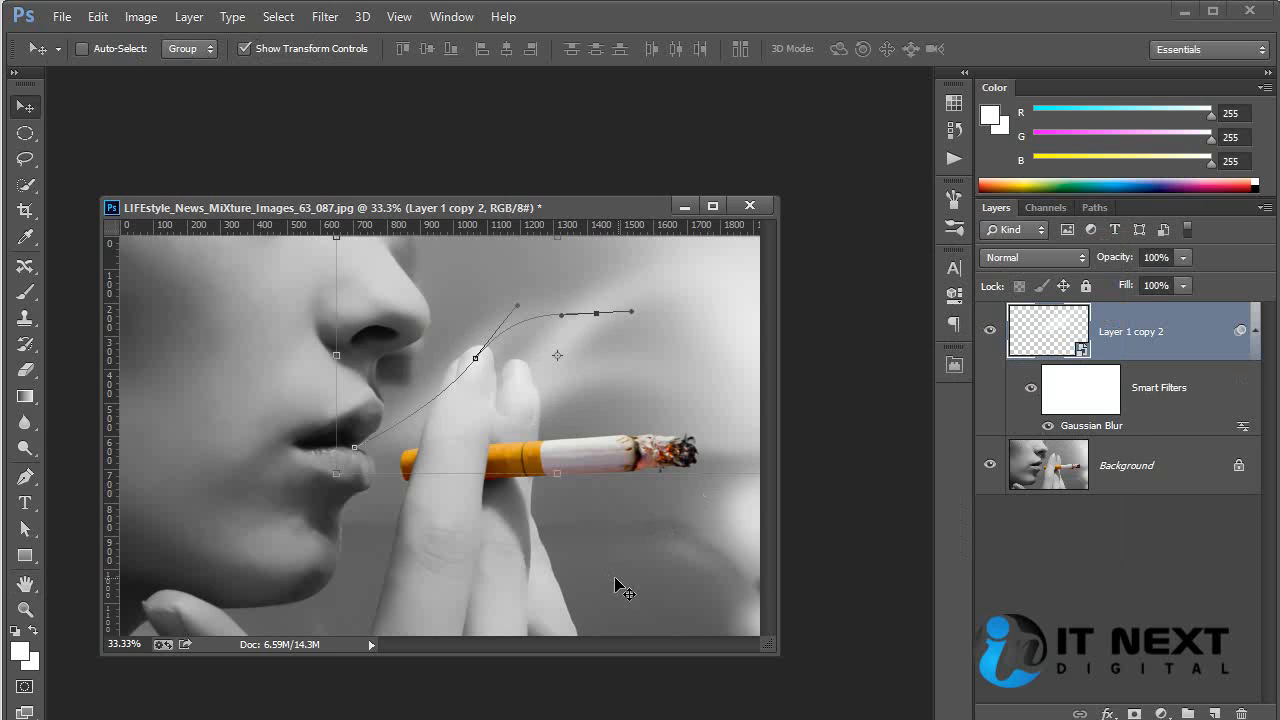
# Select the Background layer and clear the curved path by turning it into a selection and deselecting it.
pyautogui.keyDown('ctrl'); pyautogui.click(646, 573); pyautogui.keyUp('ctrl')
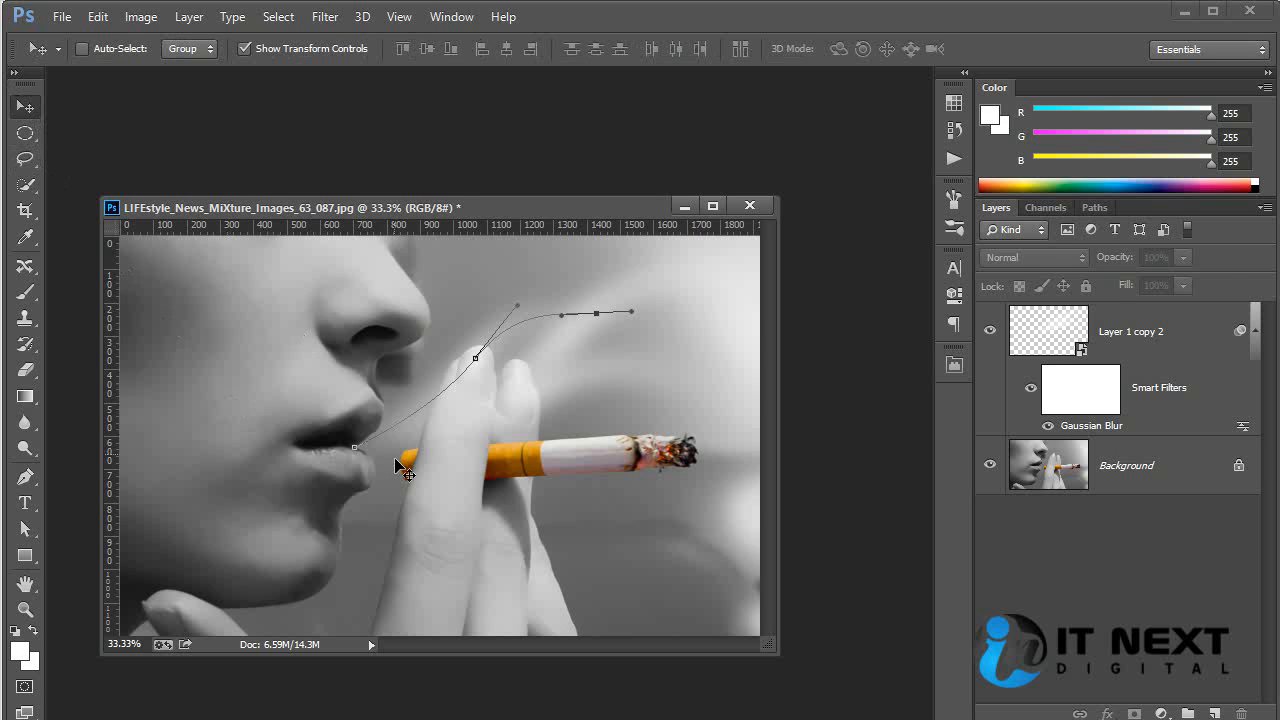
pyautogui.click(1105, 452)
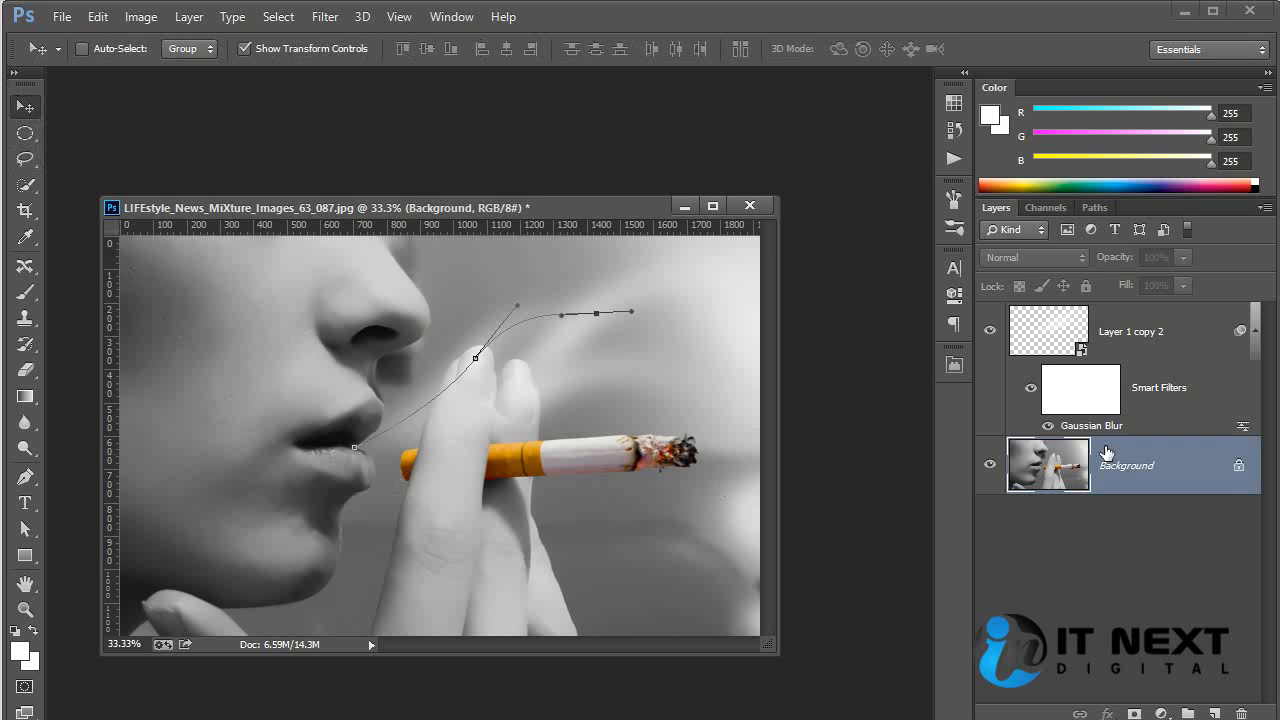
pyautogui.hotkey('ctrl', 'Return')
pyautogui.hotkey('ctrl', 'shift', 'i')
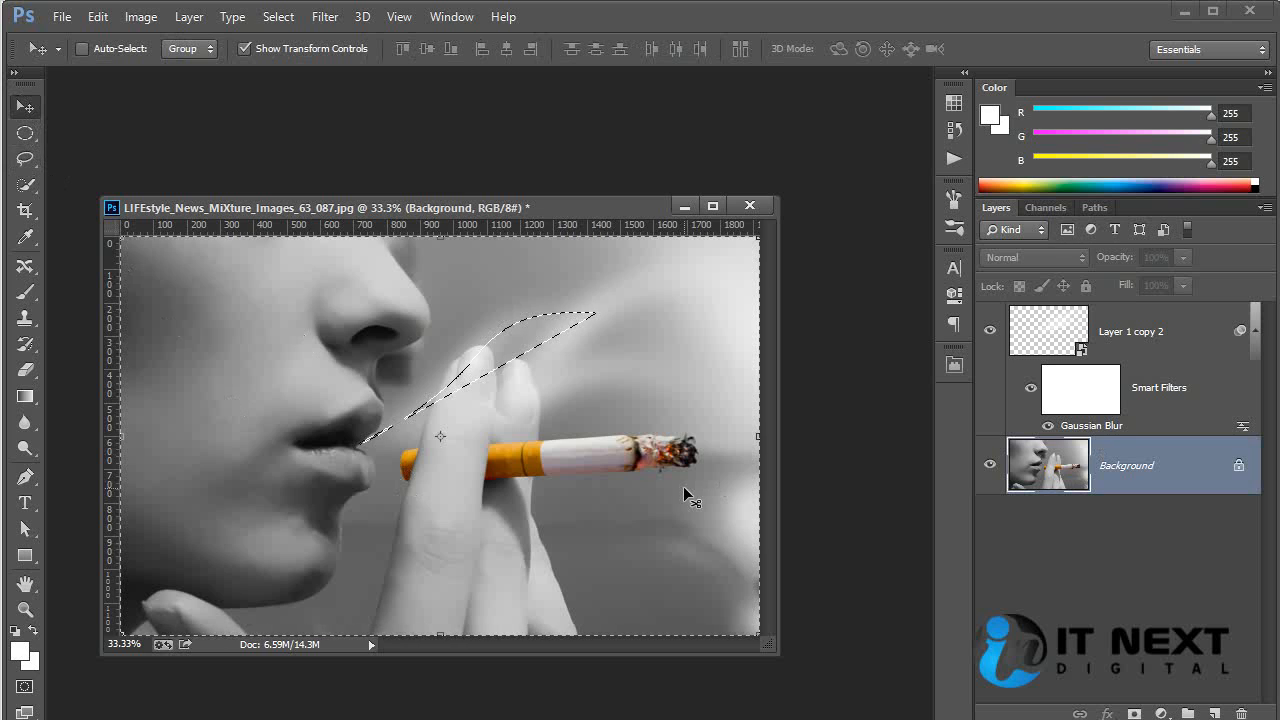
pyautogui.hotkey('ctrl', 'd')
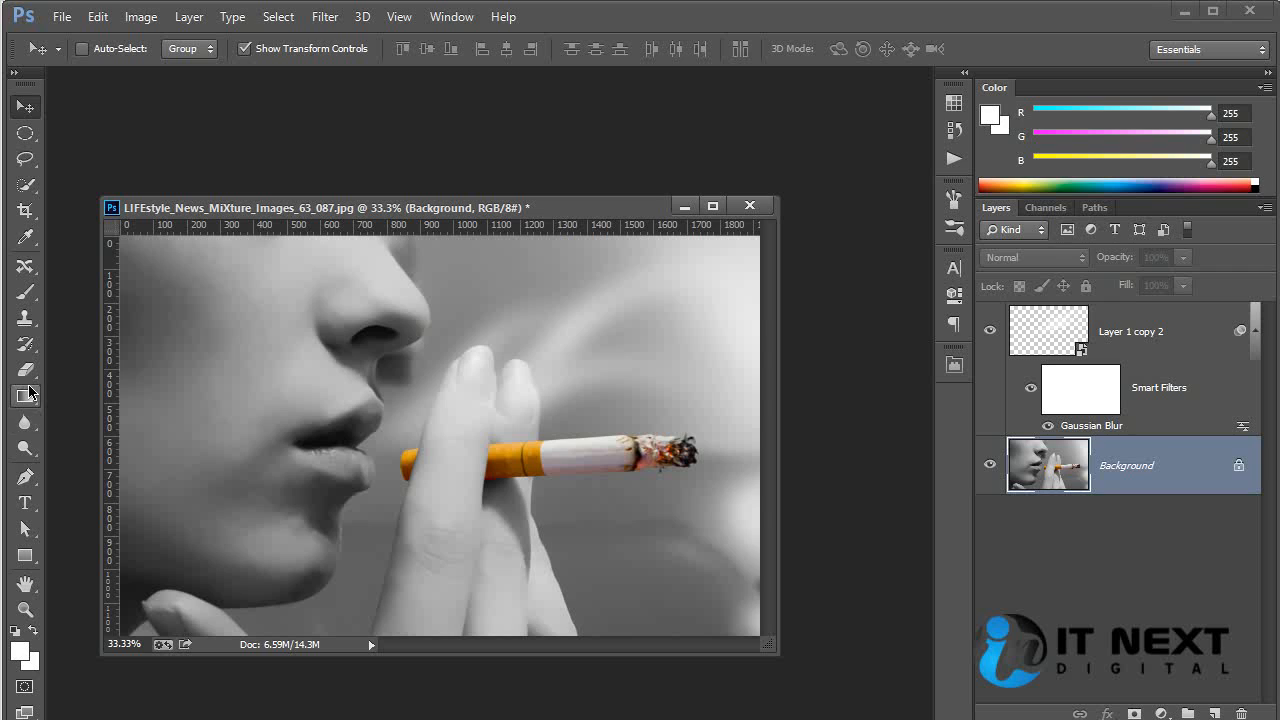
# Set up the Brush with a size of 45 and the Dissolve mode.
pyautogui.press('b')
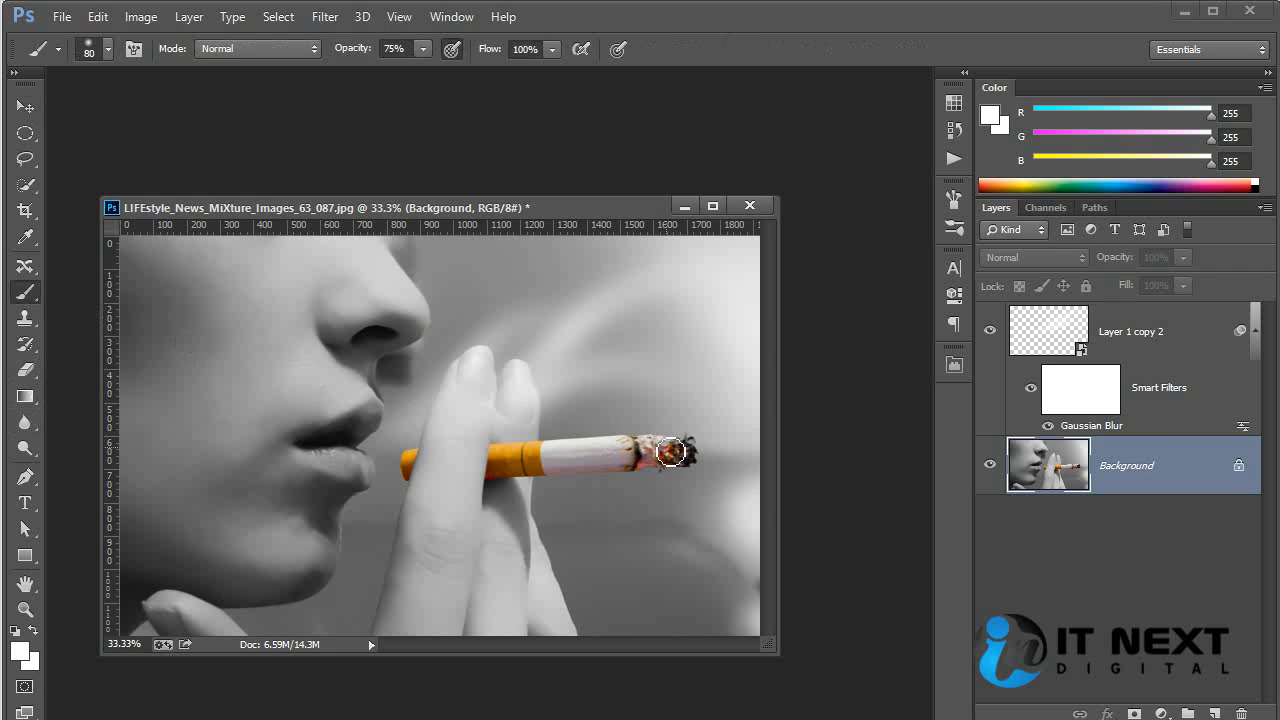
pyautogui.press('[')
pyautogui.press('[')
pyautogui.press('[')
pyautogui.press('[')
pyautogui.press('[')
pyautogui.press('[')
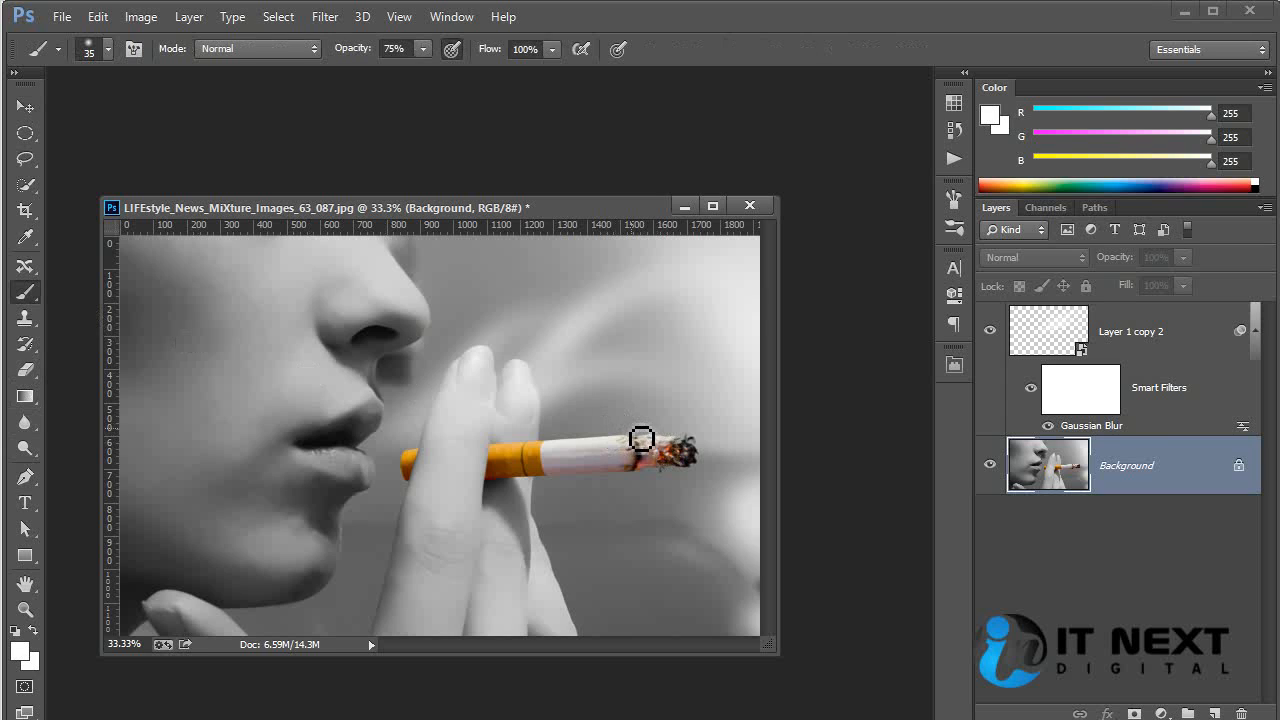
pyautogui.press(']')
pyautogui.click(294, 50)
pyautogui.click(290, 87)
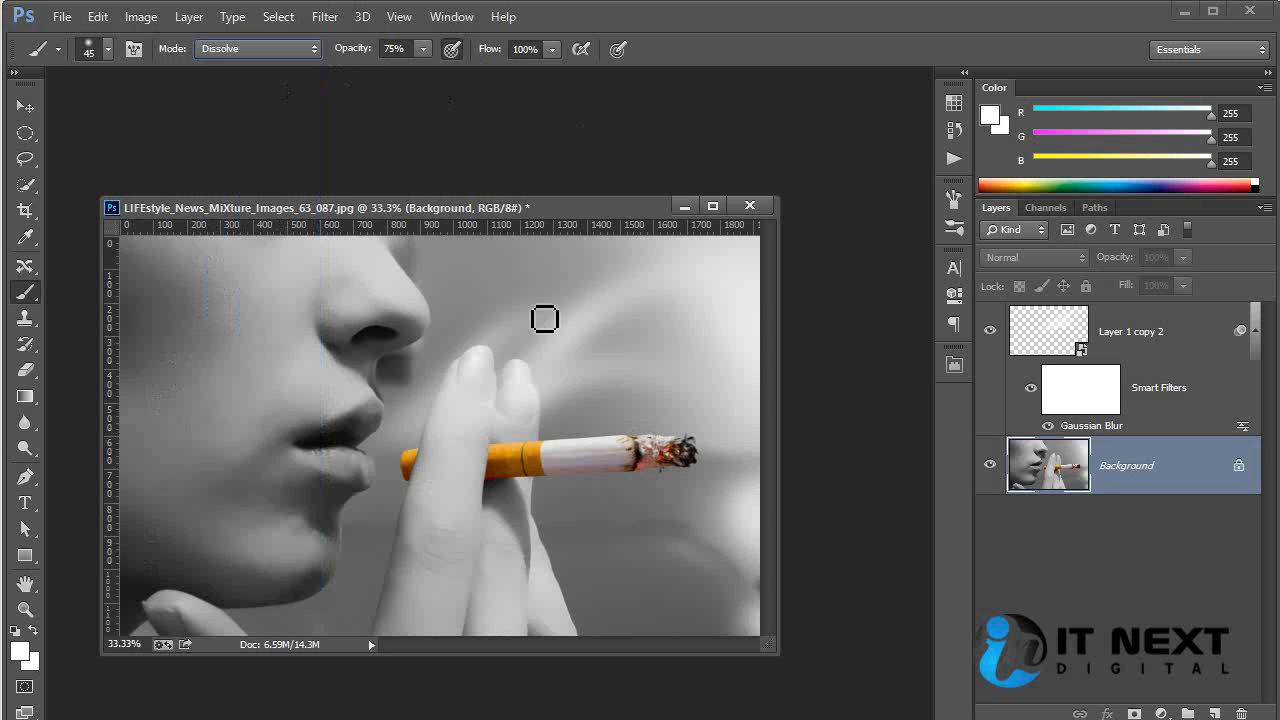
# Add a new layer above the Background and paint one white speckled dab on the cigarette's upper edge near the ember.
pyautogui.moveTo(643, 443); pyautogui.dragTo(648, 447)
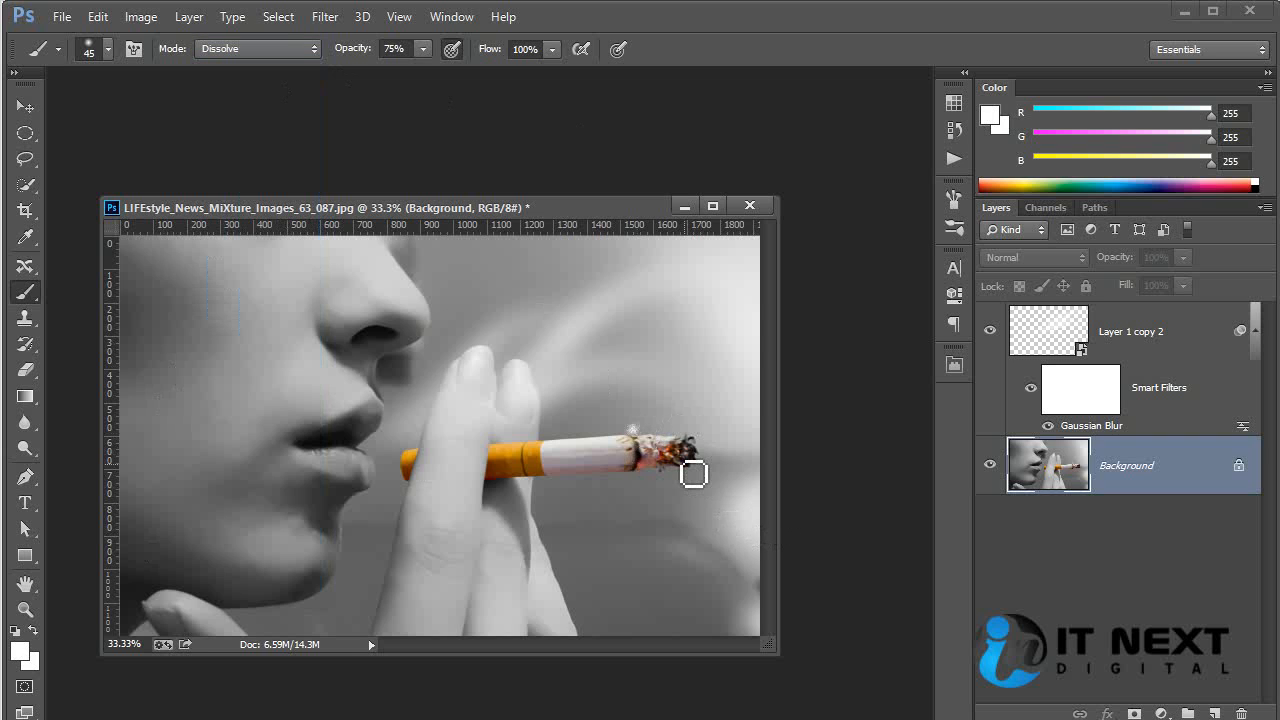
pyautogui.scroll(1, 690, 465)
pyautogui.moveTo(500, 460); pyautogui.dragTo(362, 469)
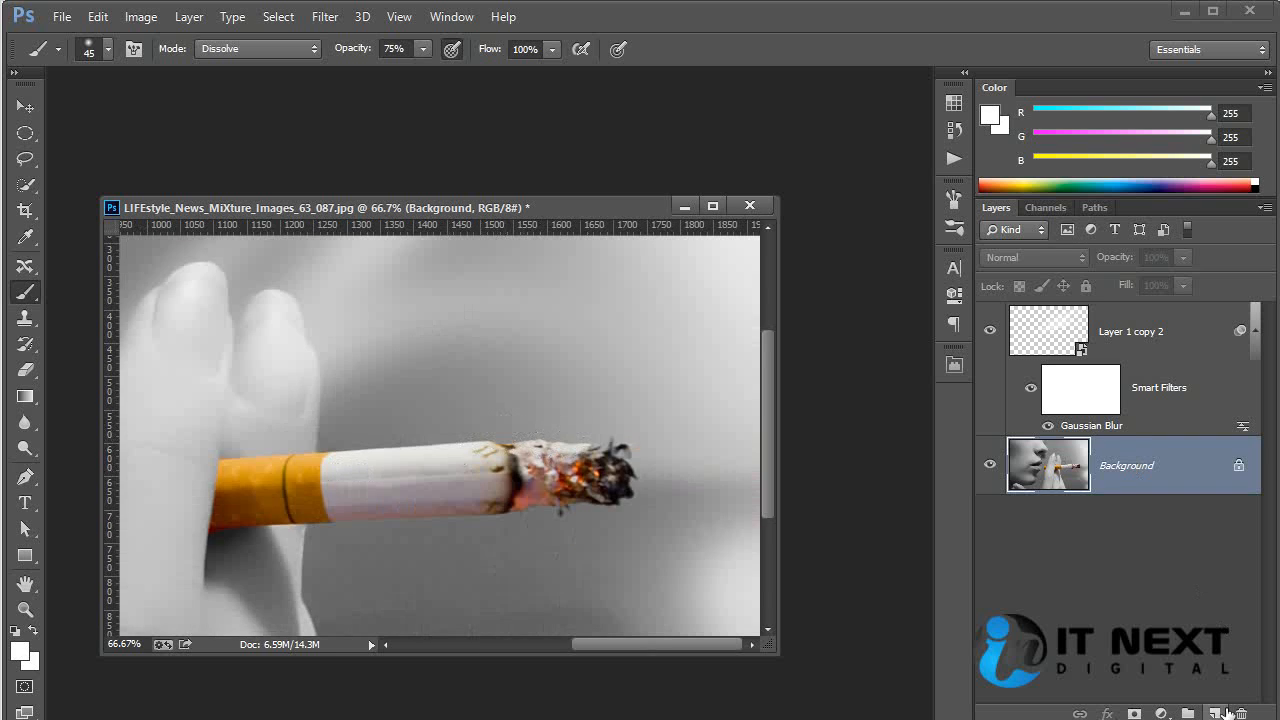
pyautogui.click(1213, 713)
pyautogui.click(504, 429)
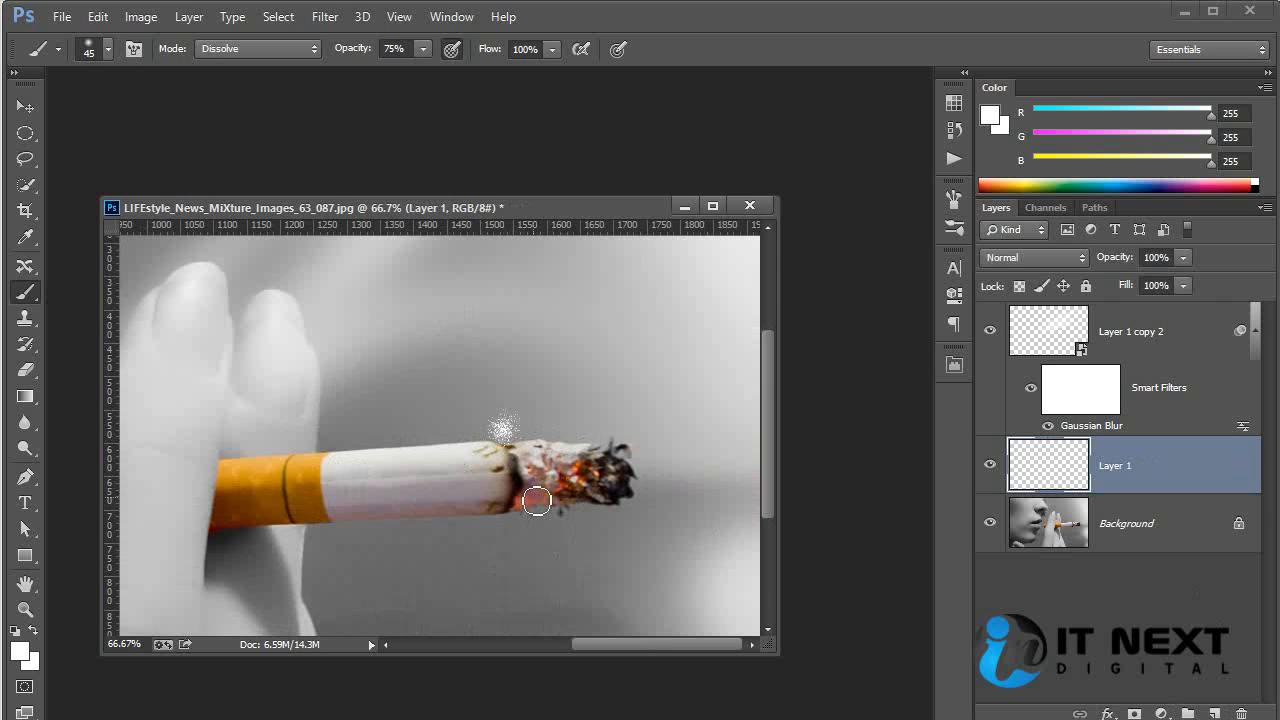
# Stretch the speckled dab on Layer 1 upward into a narrow vertical streak about 490 px tall.
pyautogui.click(25, 106)
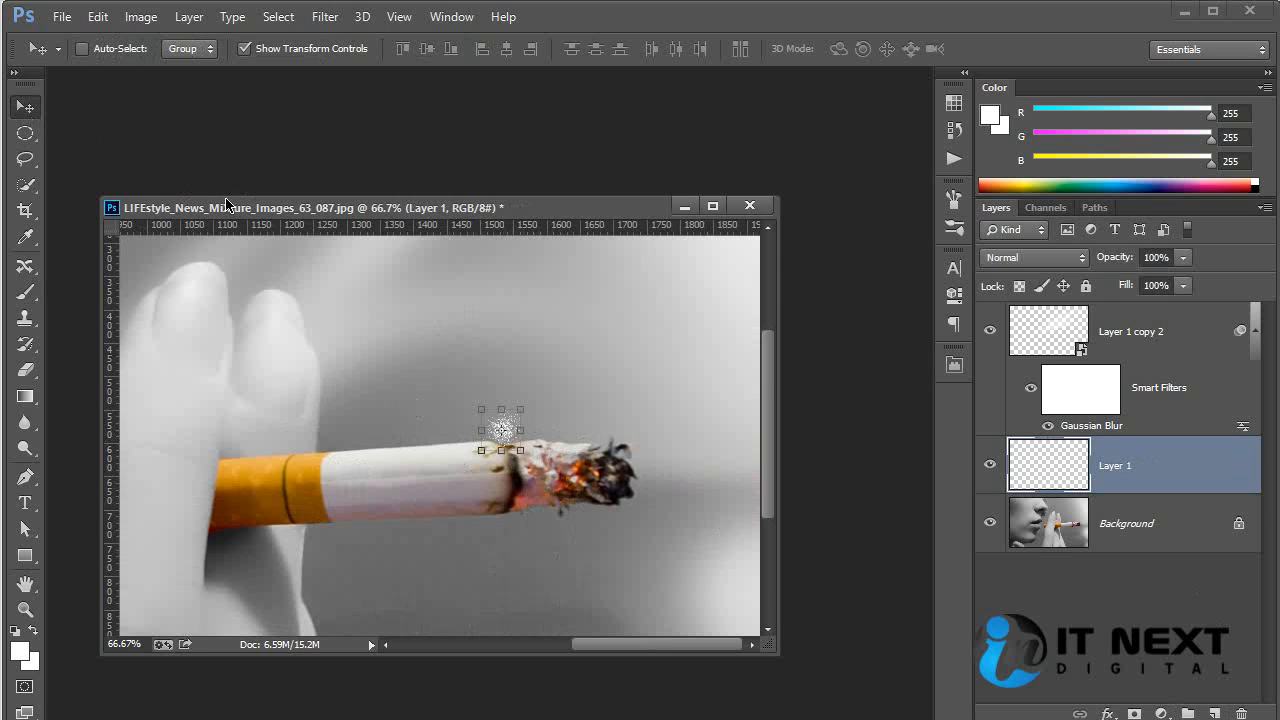
pyautogui.moveTo(499, 410); pyautogui.dragTo(496, 318)
pyautogui.press('Return')
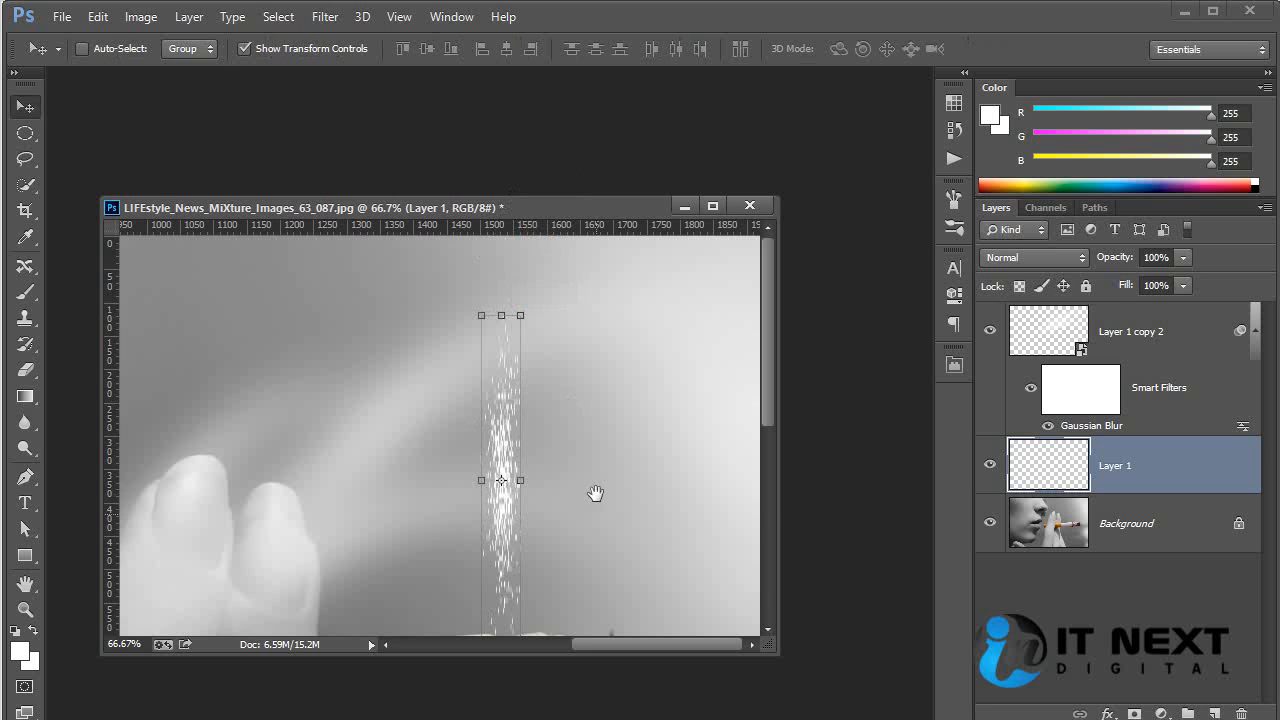
pyautogui.scroll(-2, 587, 337)
pyautogui.hotkey('ctrl', '-')
pyautogui.hotkey('ctrl', '-')
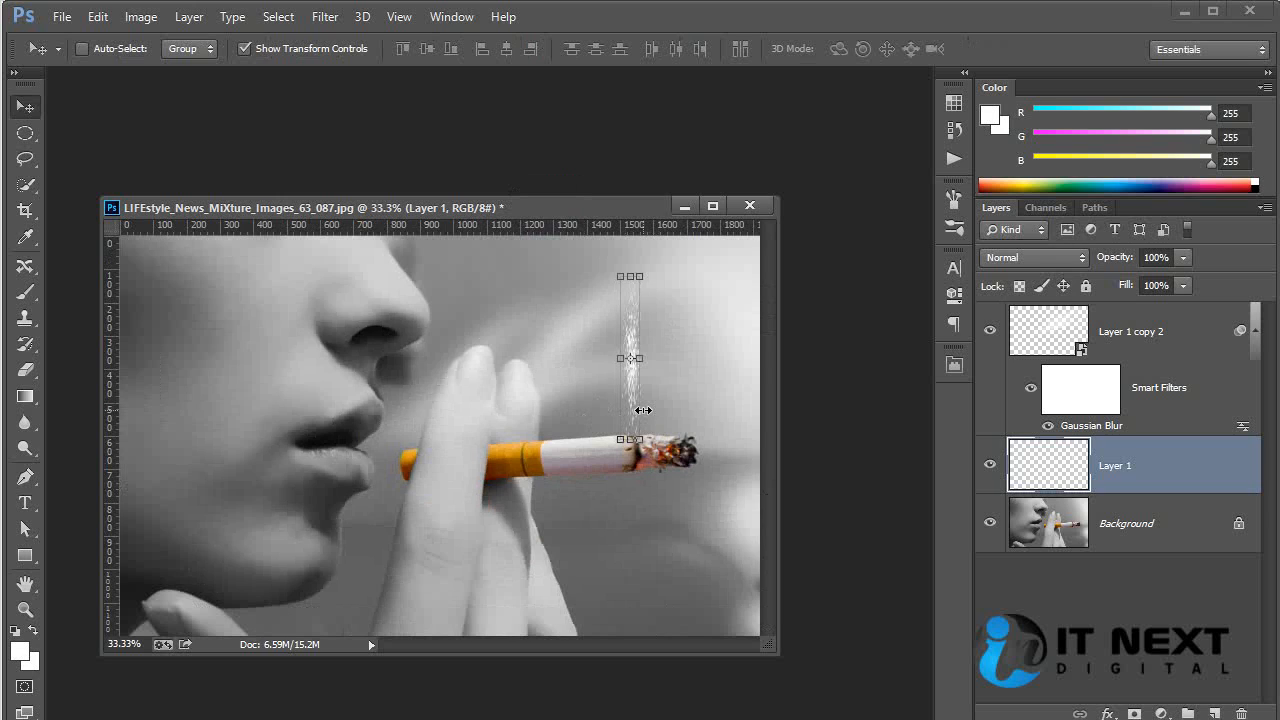
# Warp the streak on Layer 1 so its middle bows slightly away from the face.
pyautogui.hotkey('ctrl', 't')
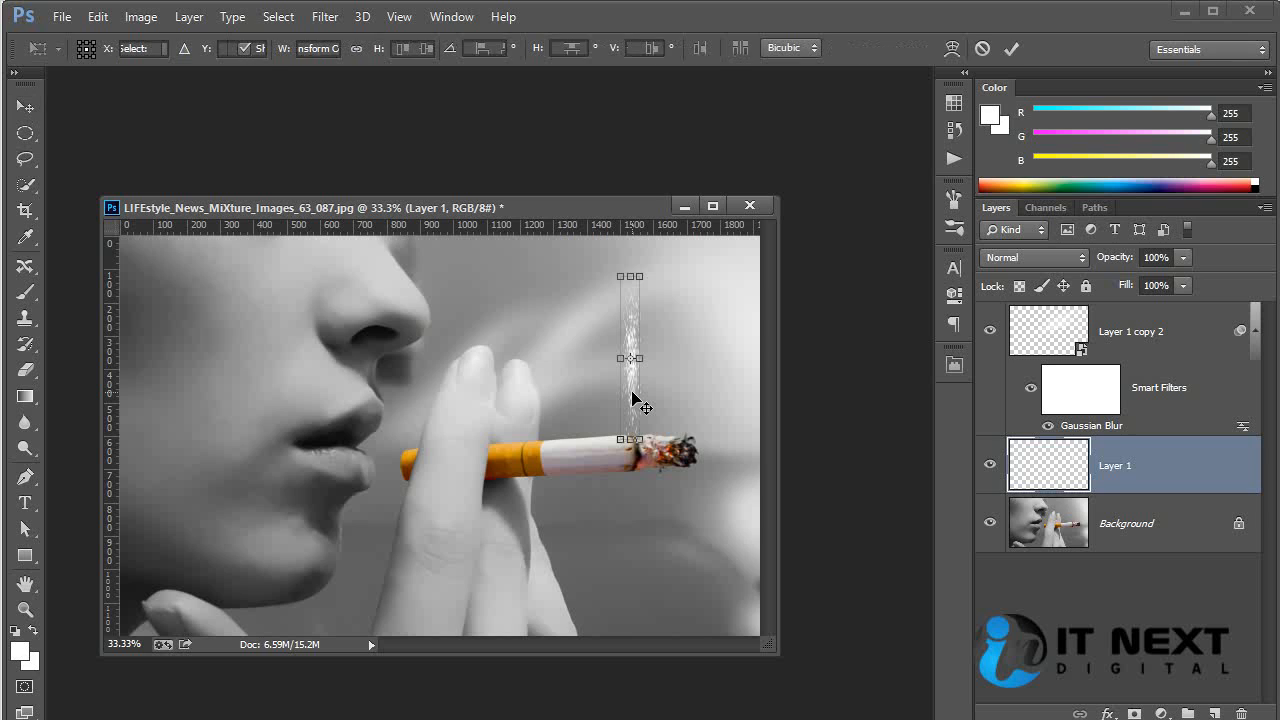
pyautogui.rightClick(633, 397)
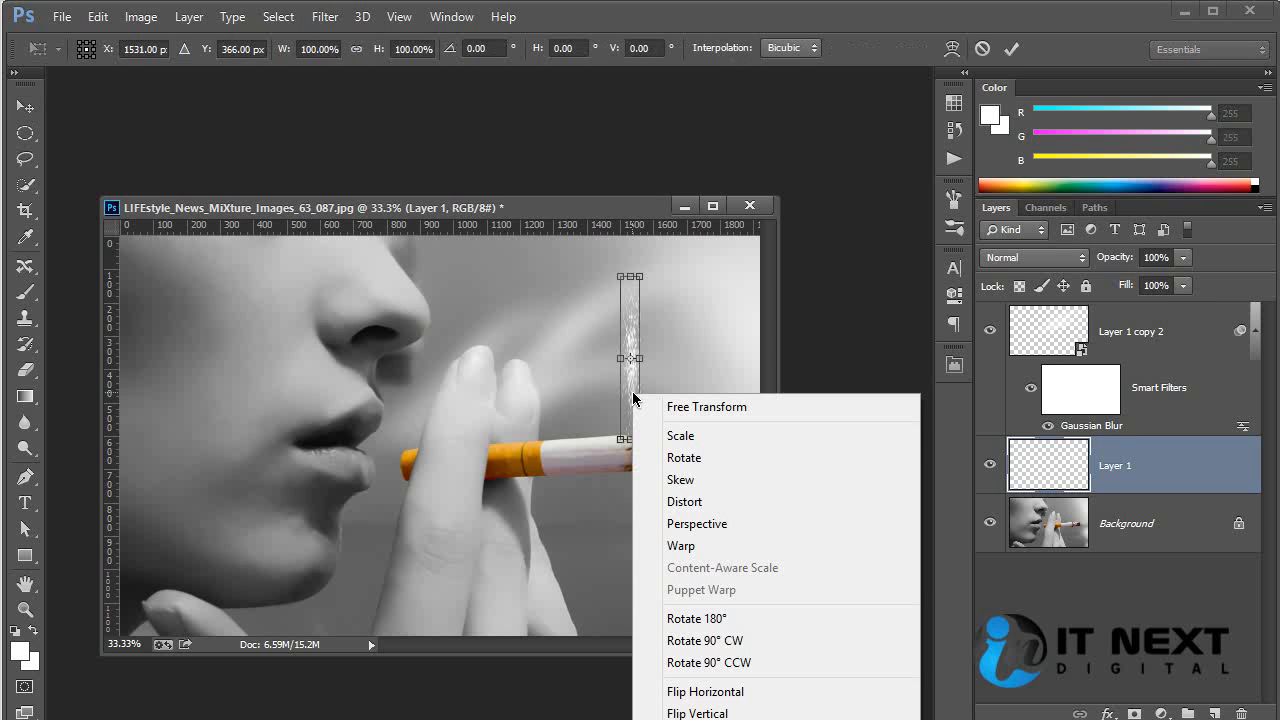
pyautogui.click(752, 545)
pyautogui.moveTo(641, 373); pyautogui.dragTo(640, 340)
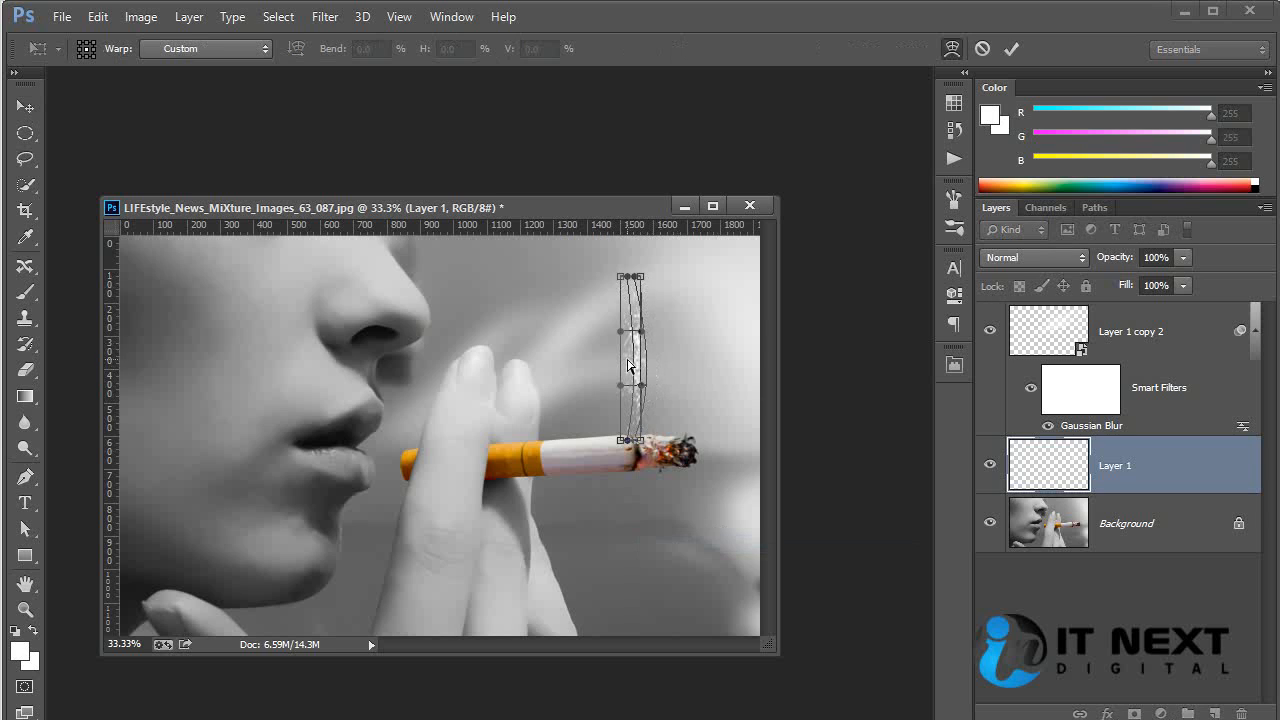
pyautogui.moveTo(634, 365); pyautogui.dragTo(630, 363)
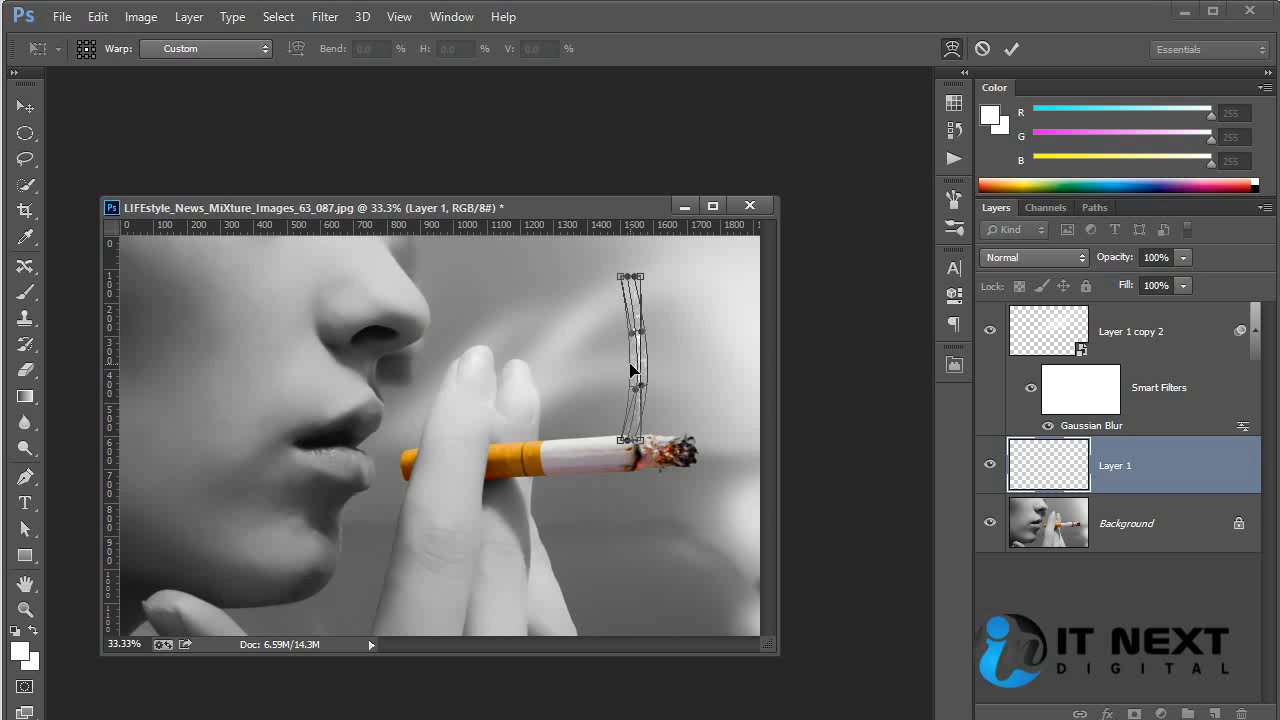
pyautogui.press('Return')
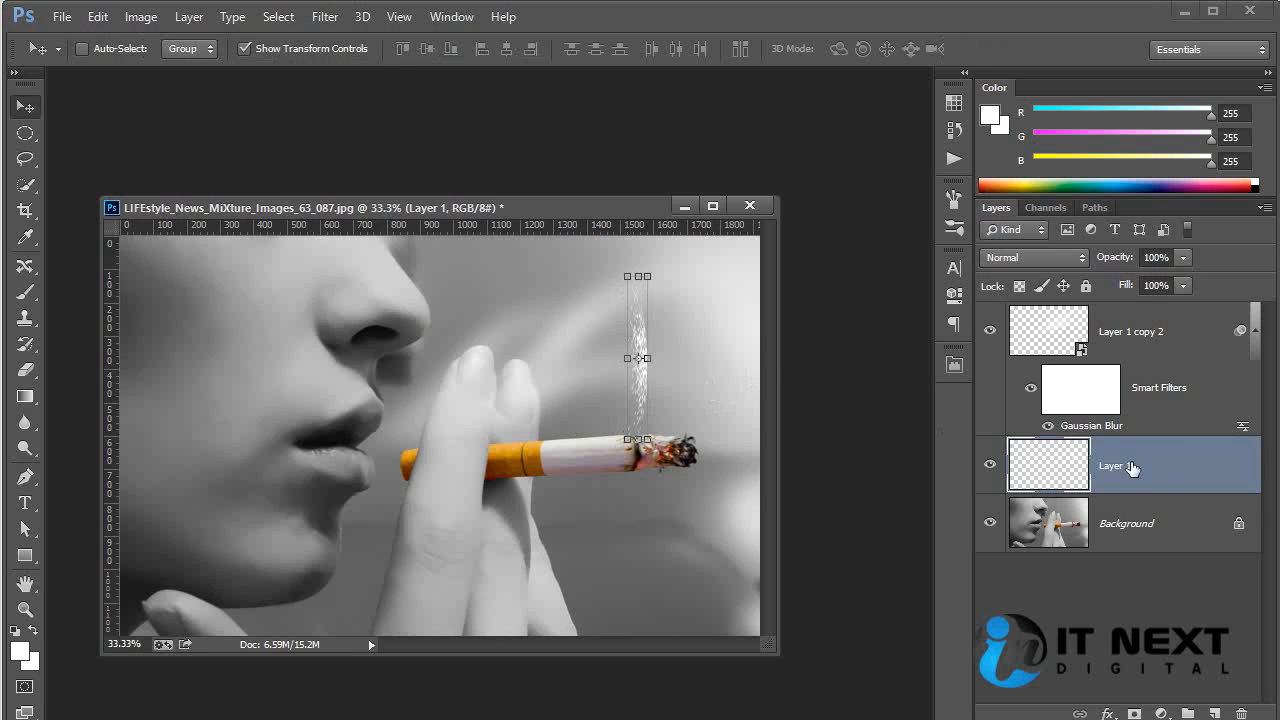
# Convert Layer 1 to a smart object and apply a Gaussian Blur with a radius of 6.8 pixels.
pyautogui.rightClick(1168, 474)
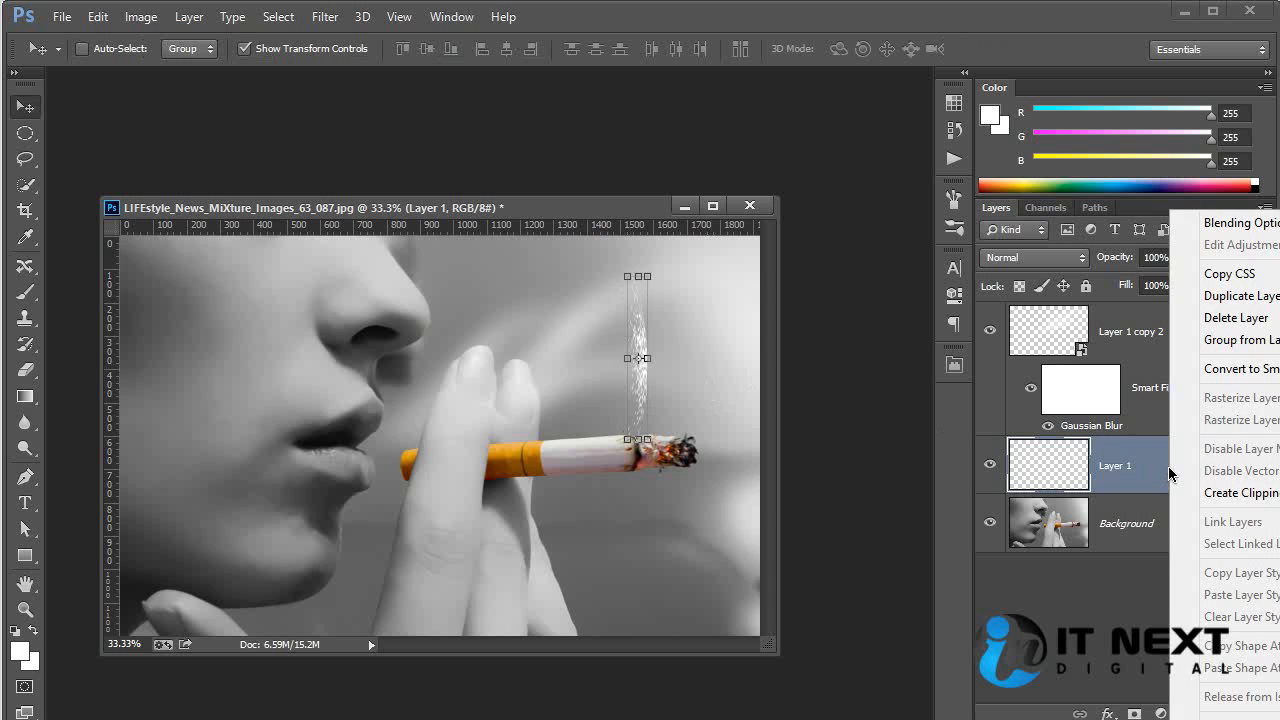
pyautogui.click(1214, 369)
pyautogui.click(325, 17)
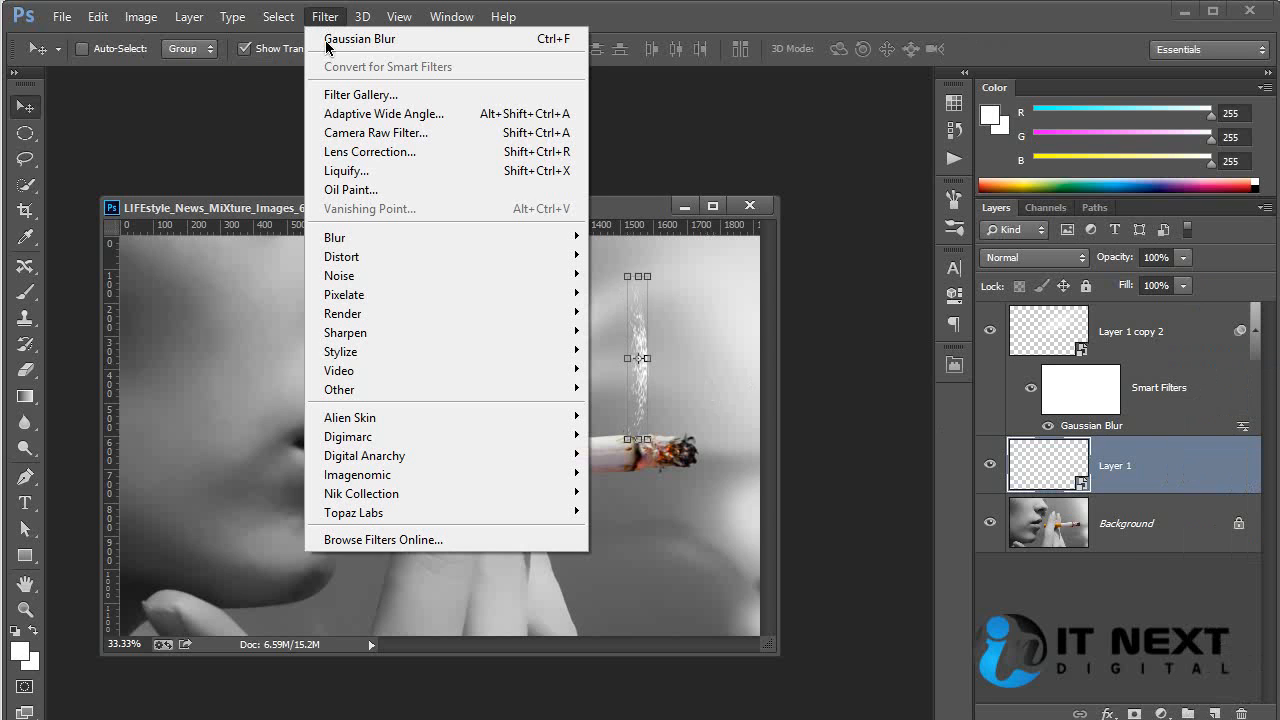
pyautogui.moveTo(423, 246)
pyautogui.click(643, 378)
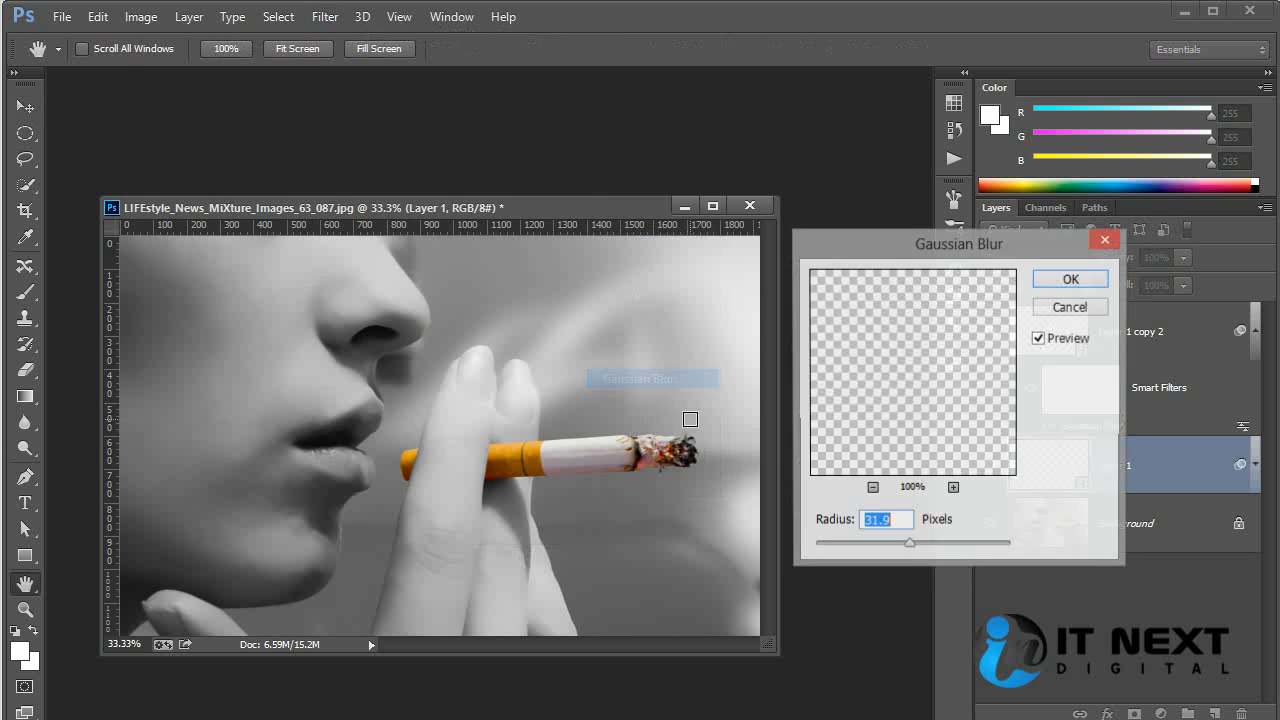
pyautogui.moveTo(894, 545); pyautogui.dragTo(876, 548)
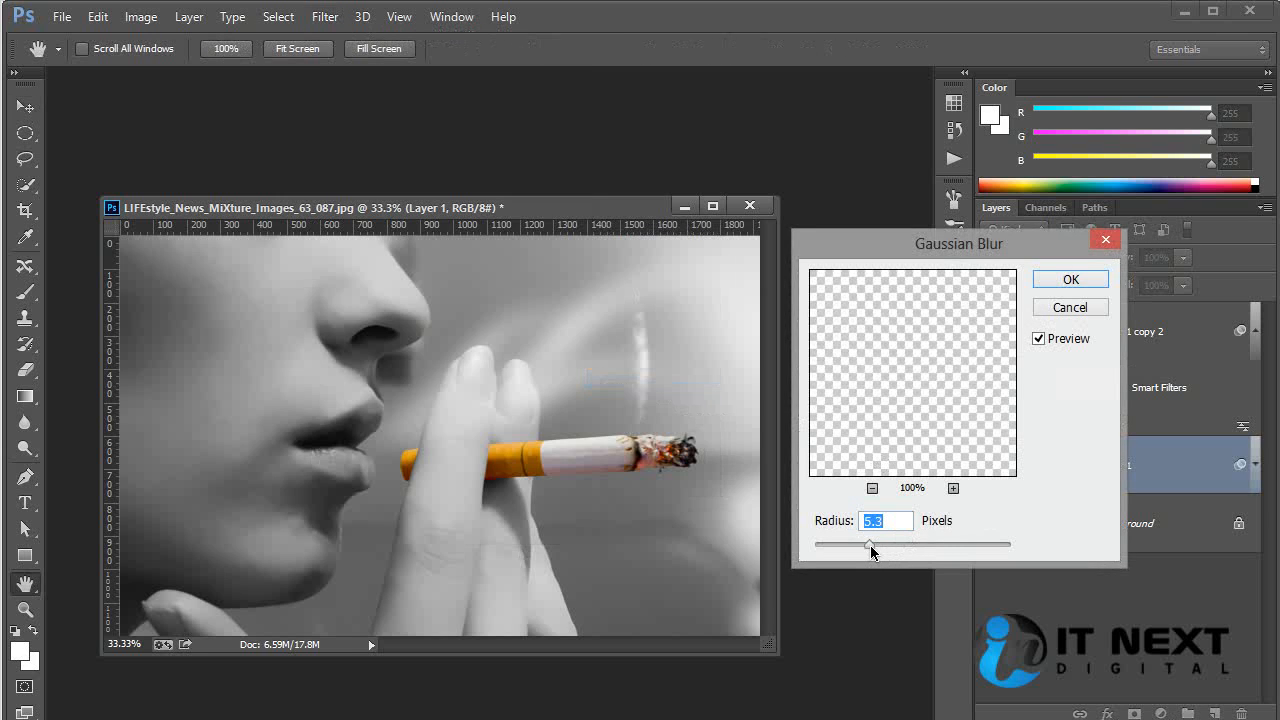
pyautogui.moveTo(870, 551); pyautogui.dragTo(878, 548)
pyautogui.click(1065, 279)
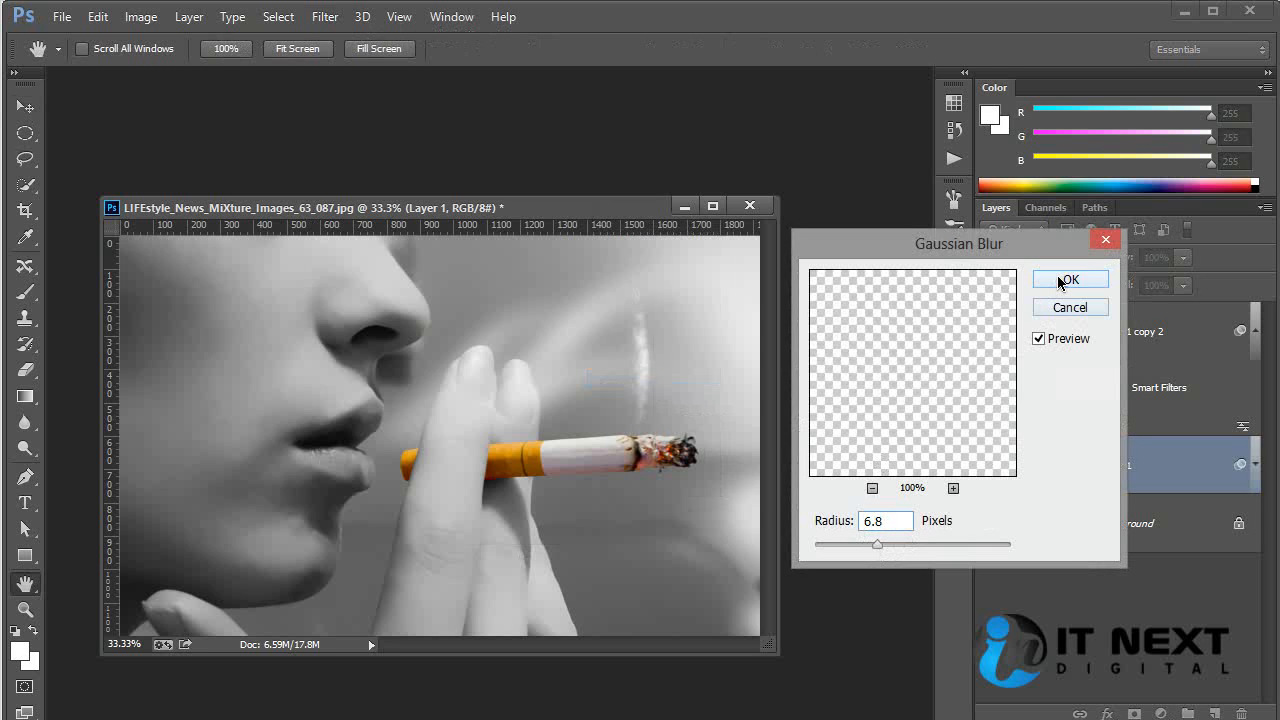
# Stretch the streak on Layer 1 upward to the image's upper edge, scaling its height to 124.09%.
pyautogui.click(640, 274)
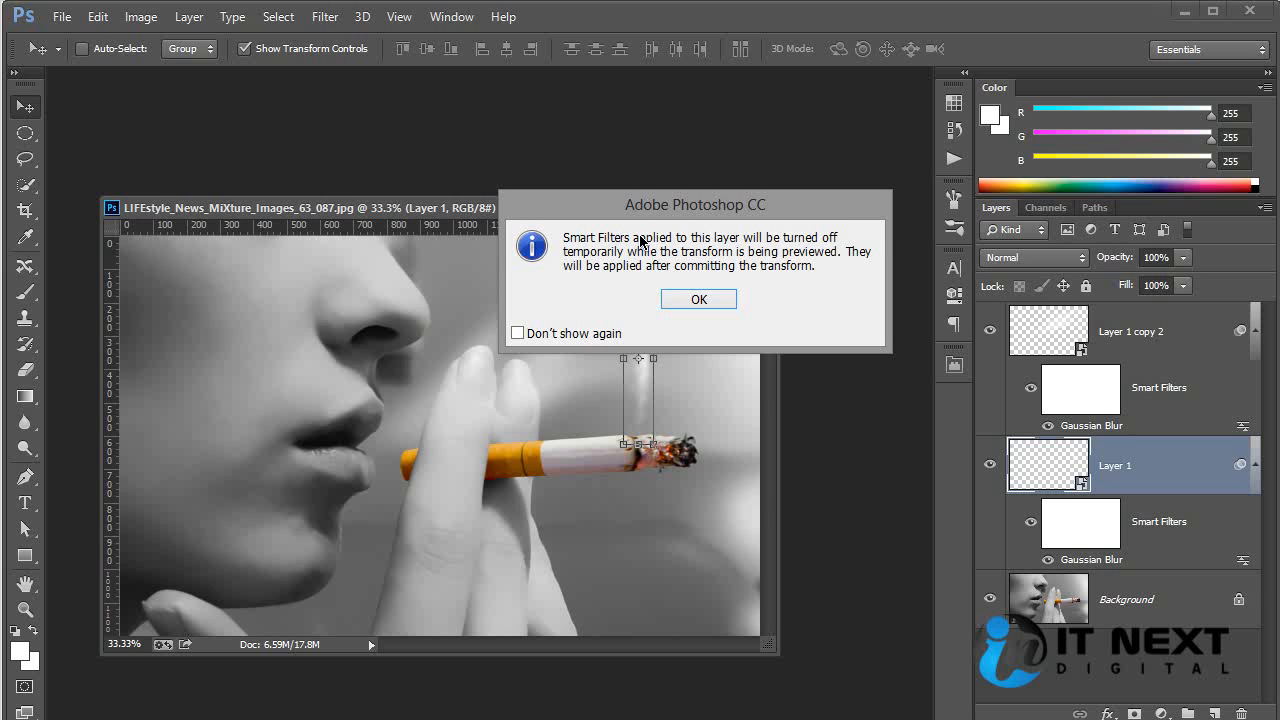
pyautogui.click(517, 333)
pyautogui.click(699, 299)
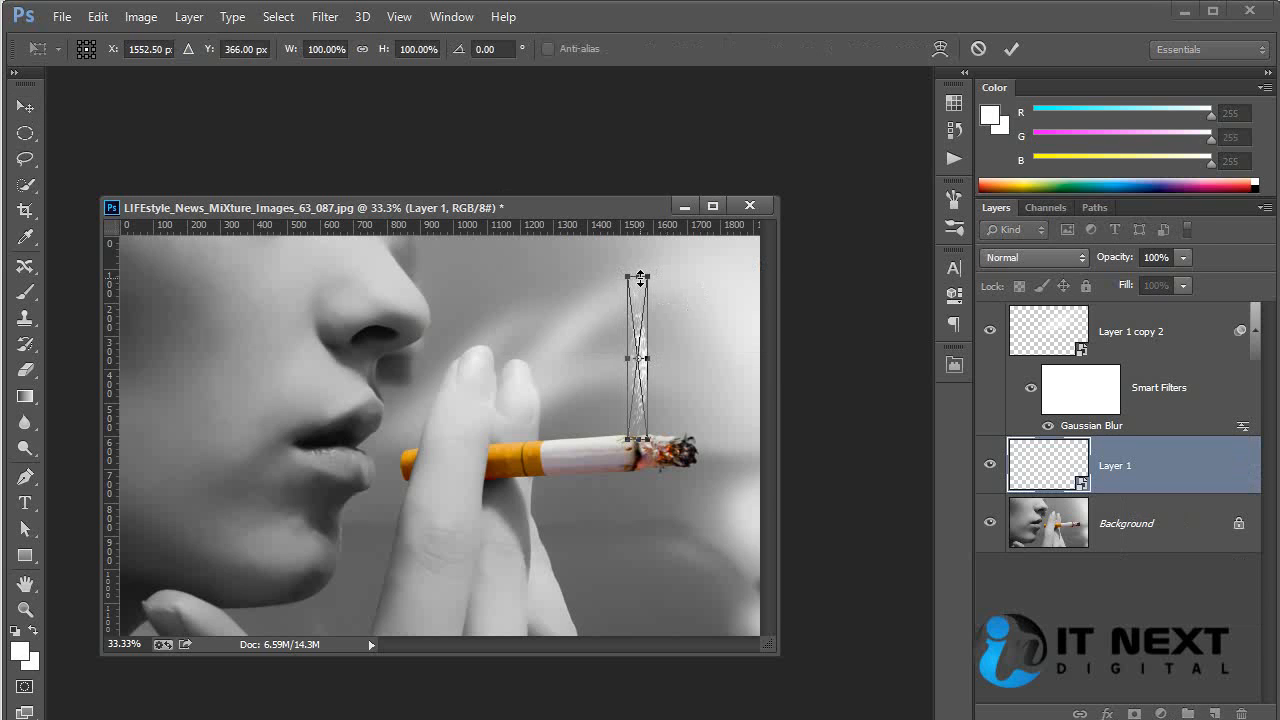
pyautogui.moveTo(640, 276); pyautogui.dragTo(638, 237)
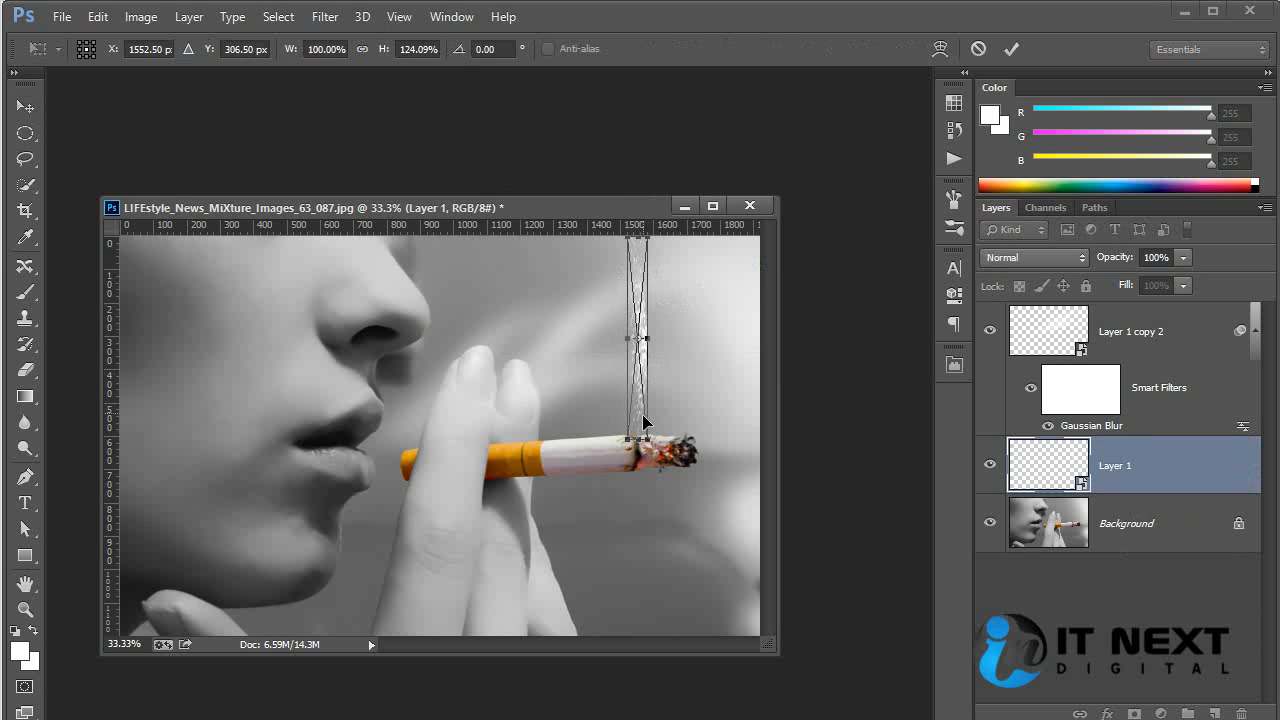
pyautogui.press('Return')
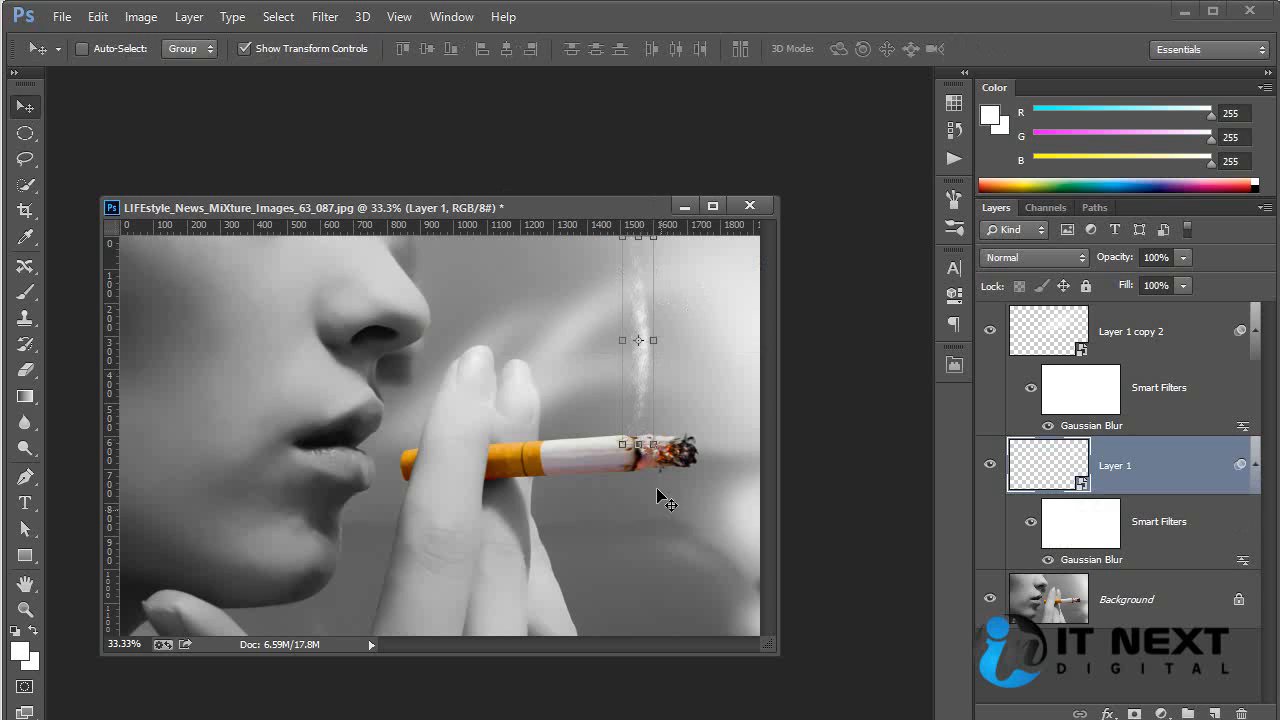
pyautogui.keyDown('ctrl'); pyautogui.click(682, 546); pyautogui.keyUp('ctrl')
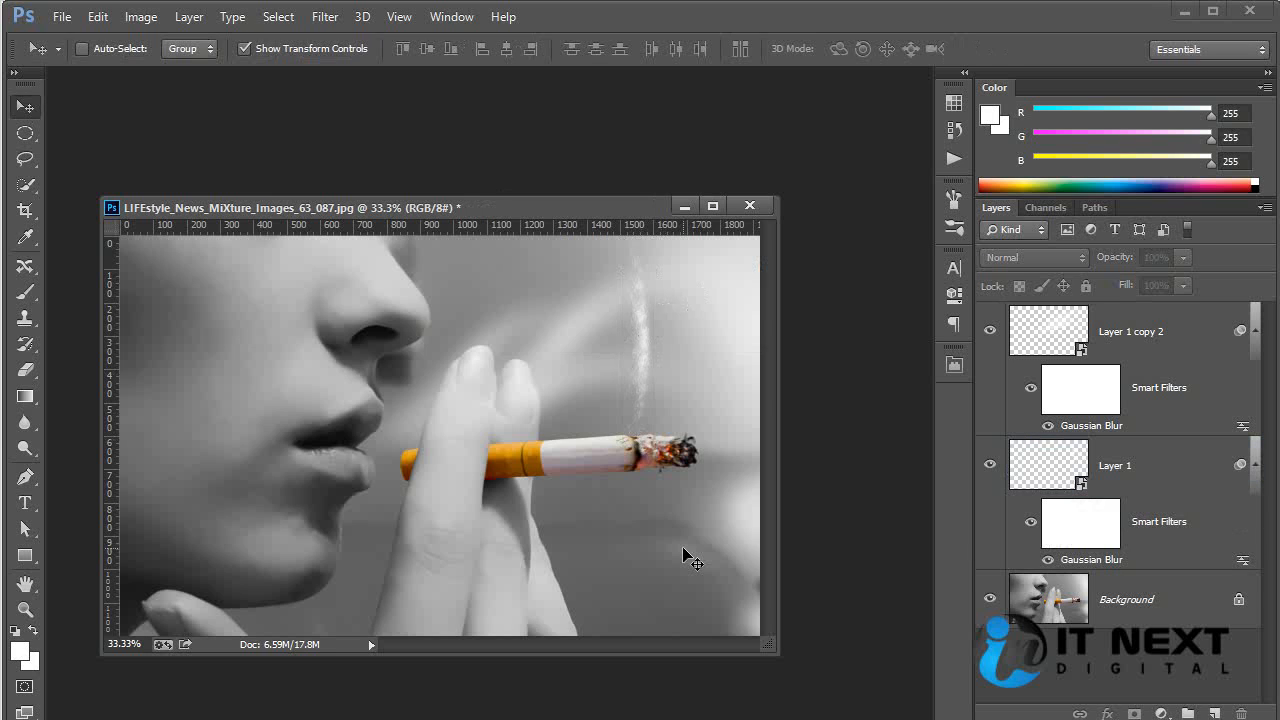
# Duplicate the Layer 1 streak and place the copy closer to the face, above the orange filter.
pyautogui.keyDown('ctrl'); pyautogui.click(645, 368); pyautogui.keyUp('ctrl')
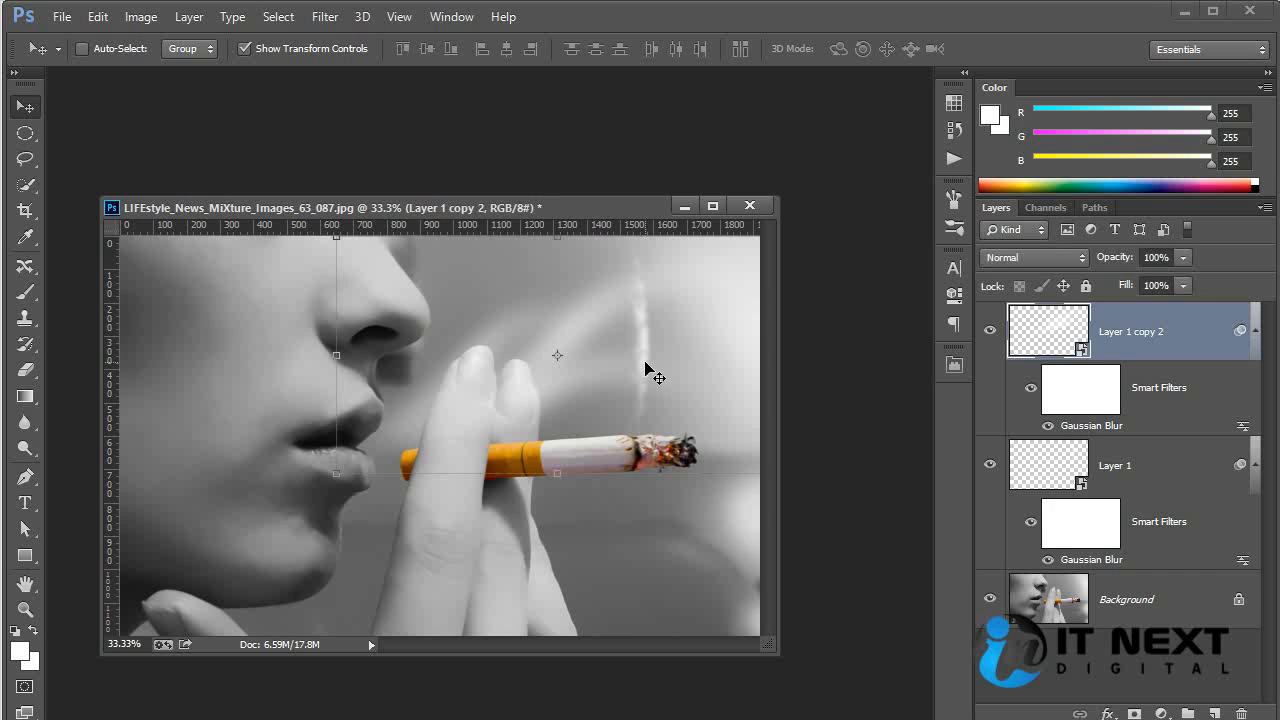
pyautogui.click(1104, 541)
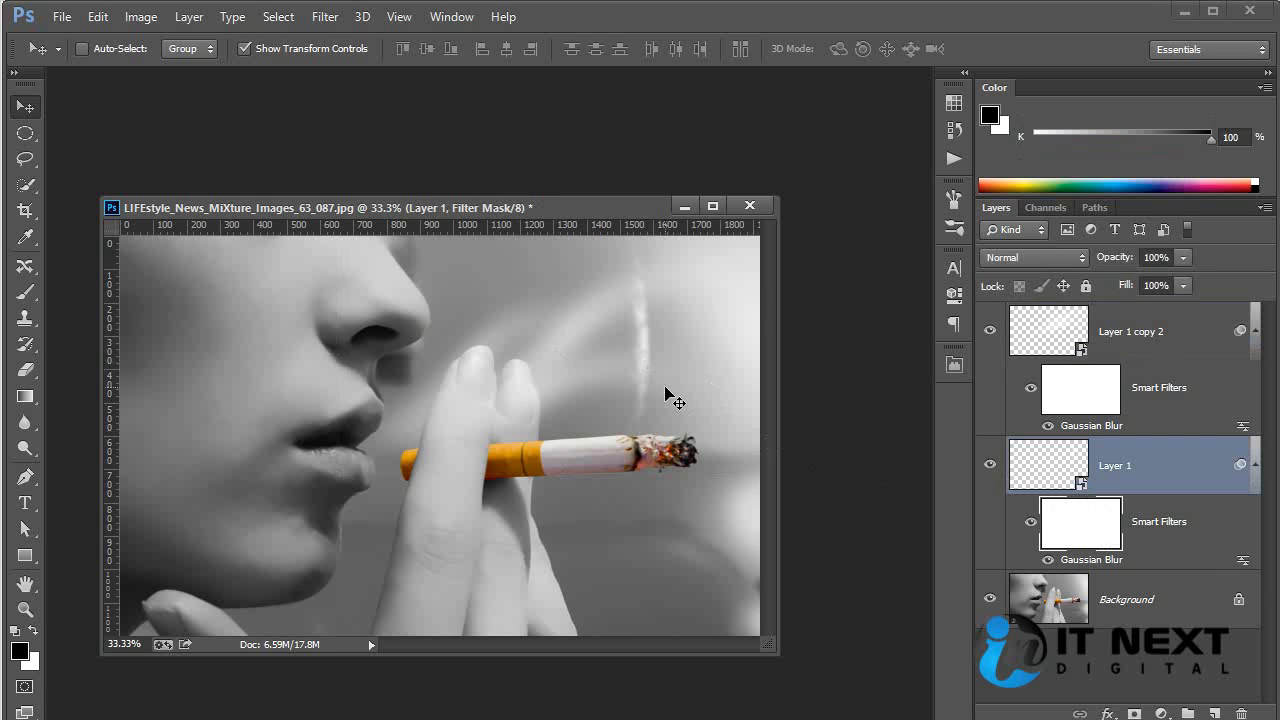
pyautogui.press('ctrl')
pyautogui.click(1122, 605)
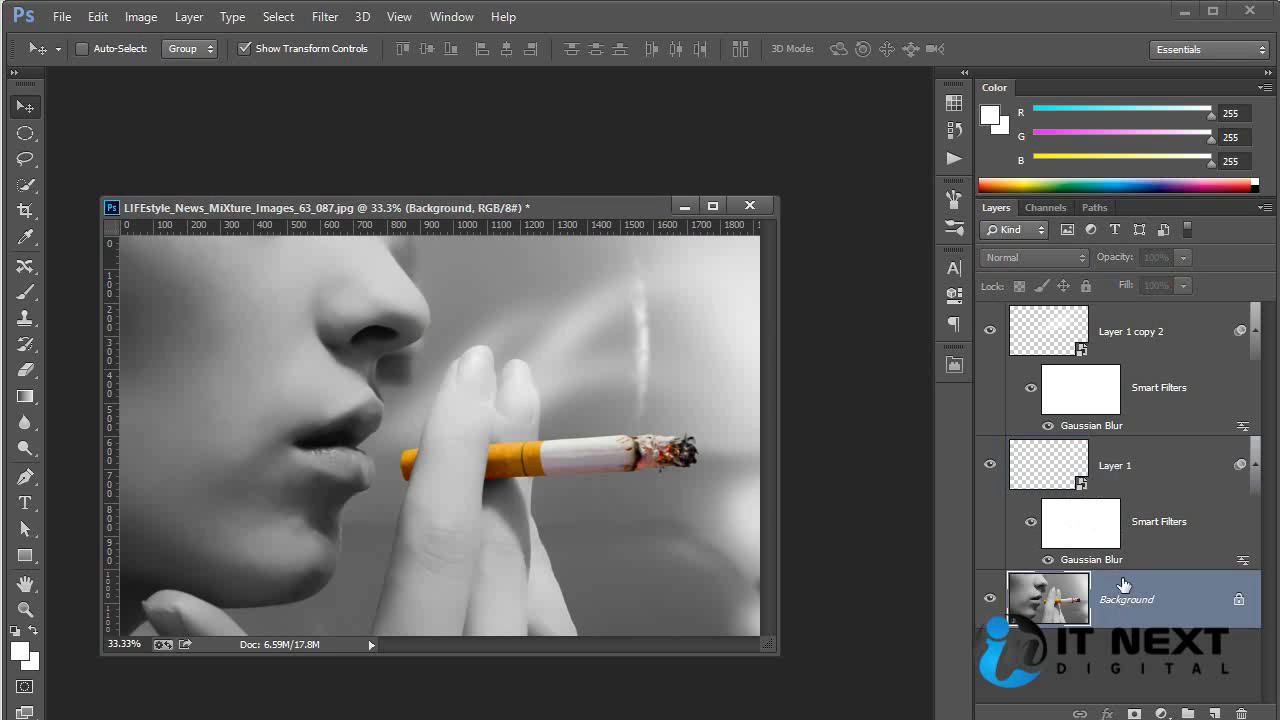
pyautogui.click(1113, 484)
pyautogui.moveTo(638, 403); pyautogui.dragTo(545, 408)
# Rotate the streak on Layer 1 copy to -33.13° and move its lower end onto the cigarette near the ember.
pyautogui.hotkey('ctrl', 't')
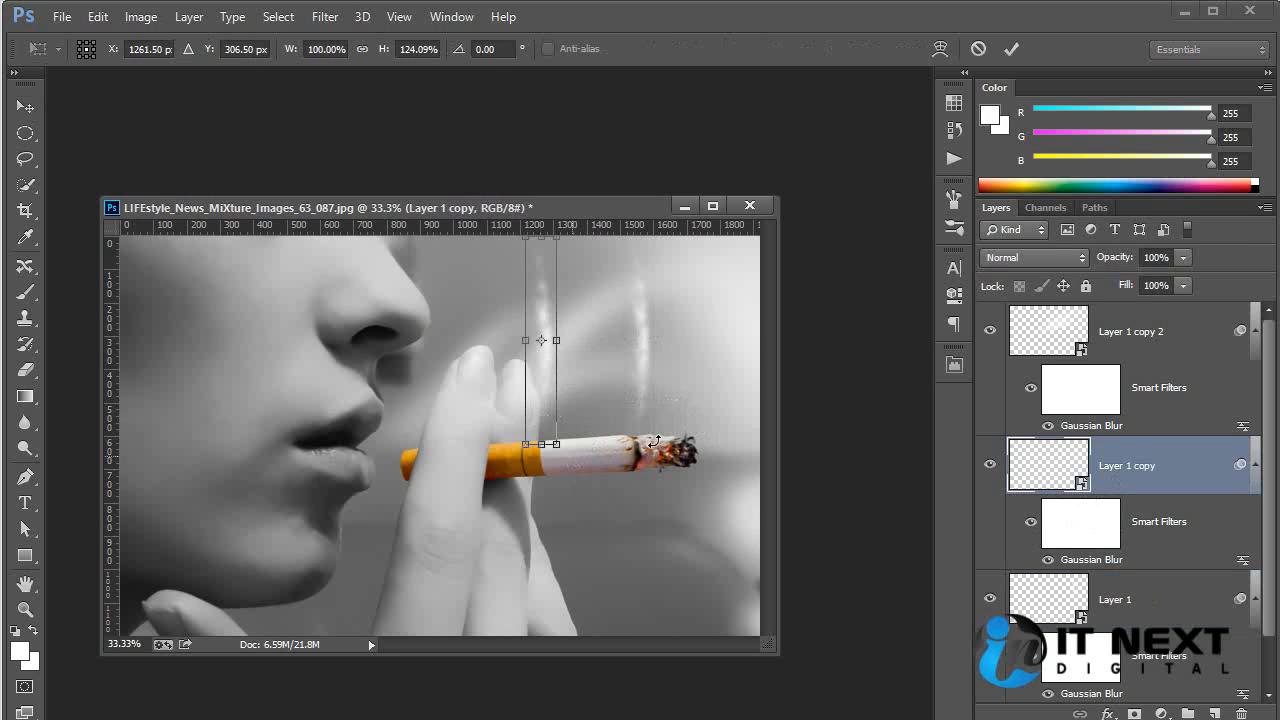
pyautogui.moveTo(590, 452); pyautogui.dragTo(626, 423)
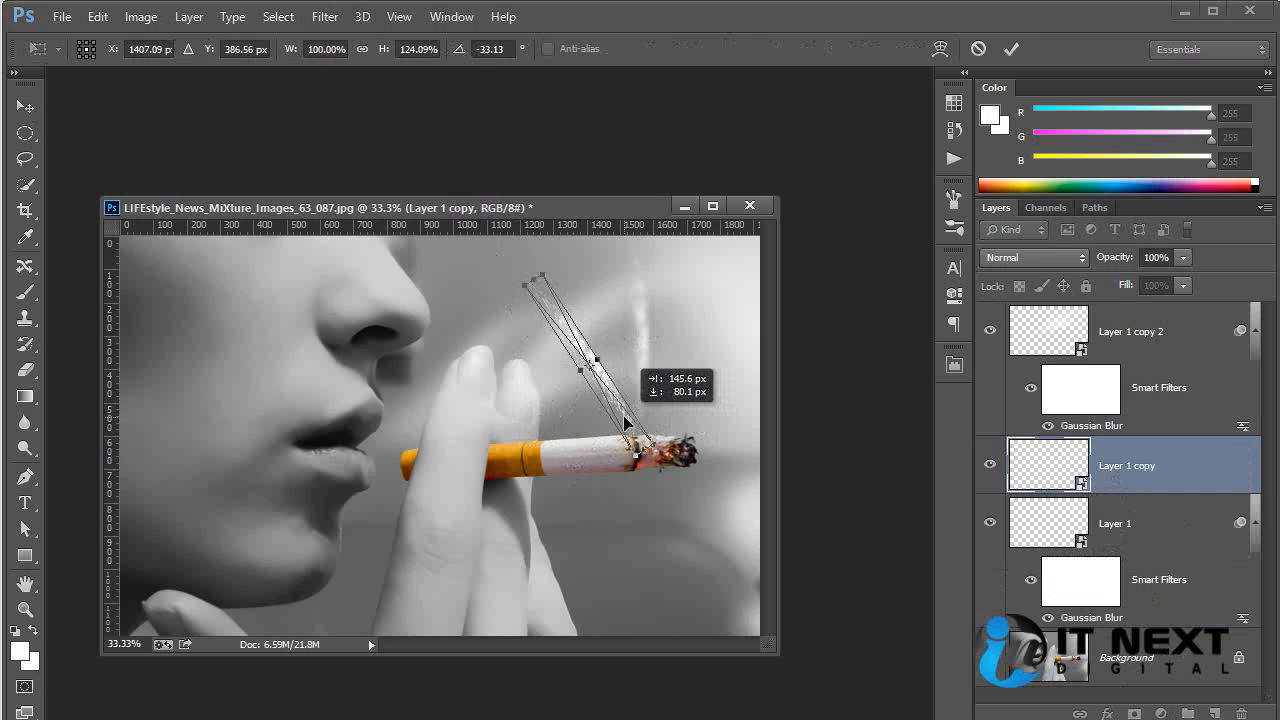
pyautogui.press('Return')
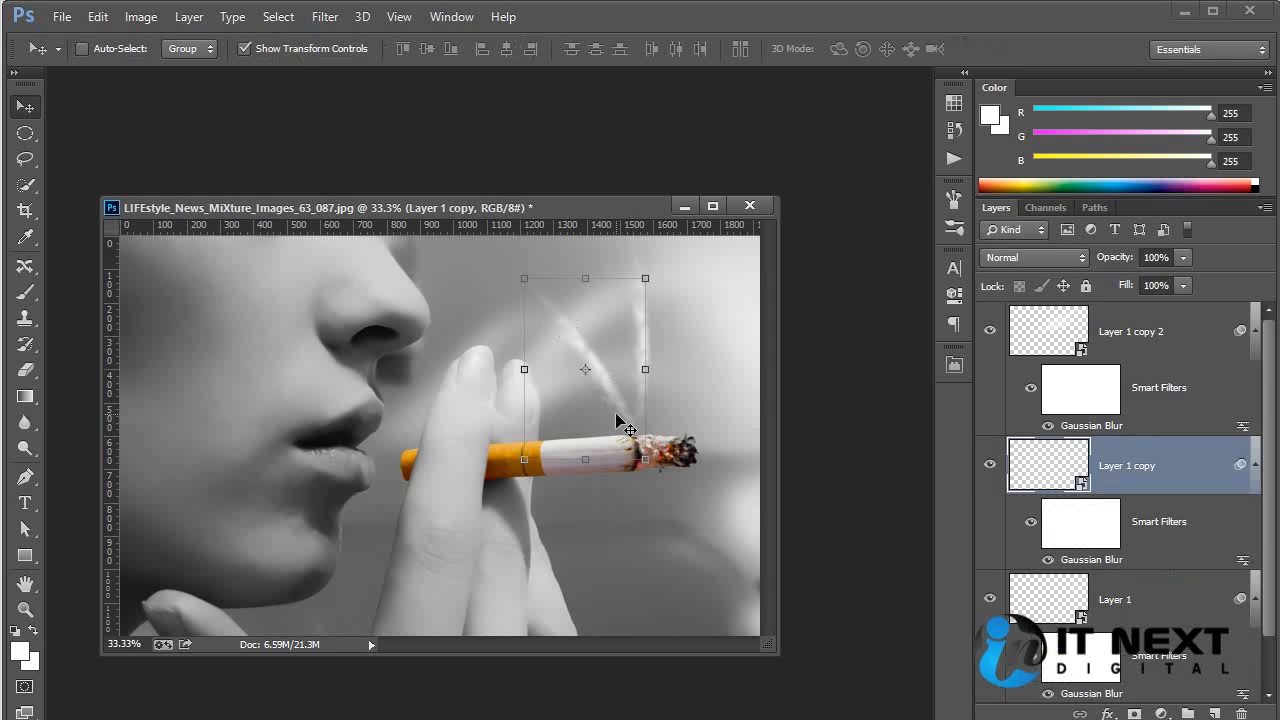
# Warp the Layer 1 copy streak so its upper part bends toward the first streak.
pyautogui.hotkey('ctrl', 't')
pyautogui.rightClick(620, 410)
pyautogui.click(712, 579)
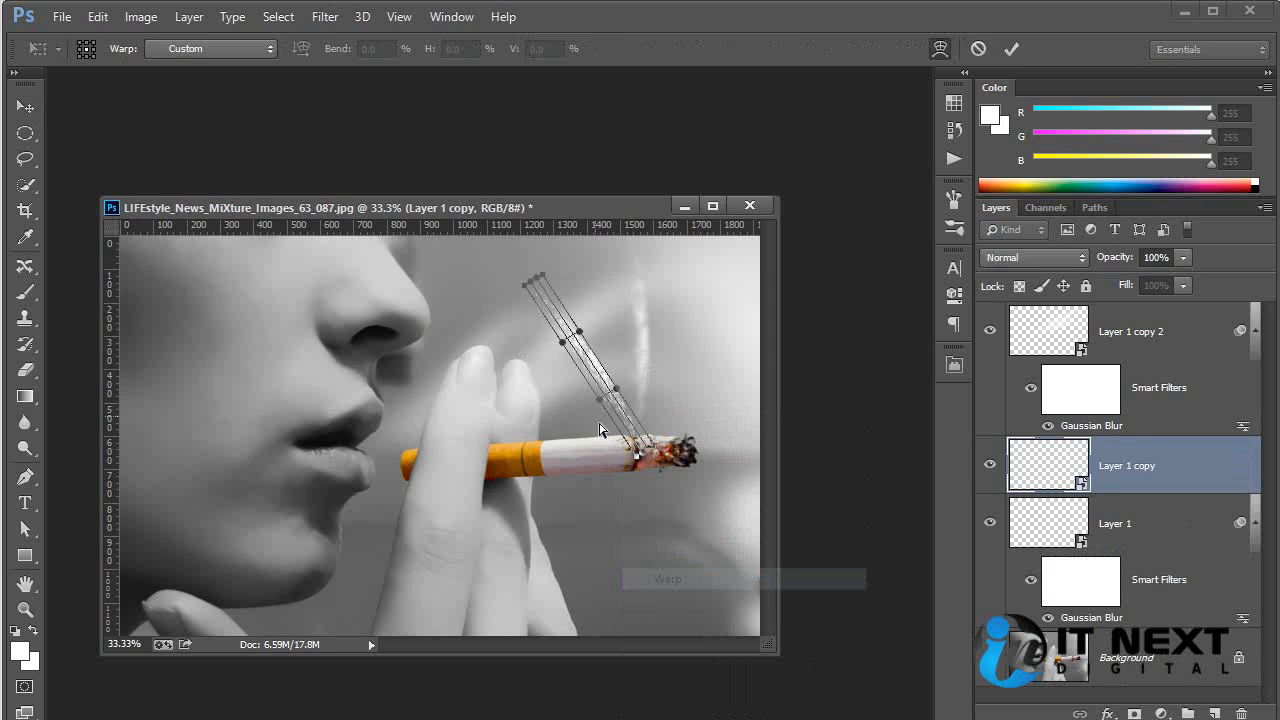
pyautogui.moveTo(546, 292); pyautogui.dragTo(609, 360)
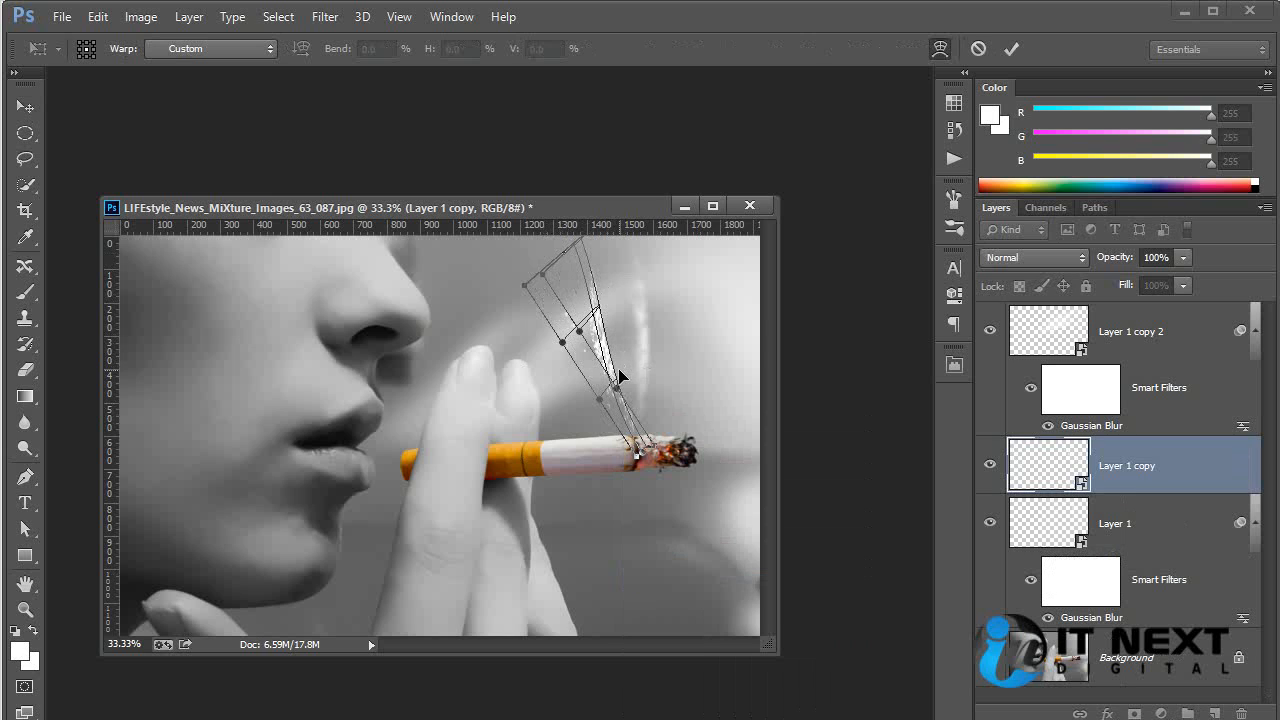
pyautogui.press('Return')
pyautogui.keyDown('ctrl'); pyautogui.click(694, 575); pyautogui.keyUp('ctrl')
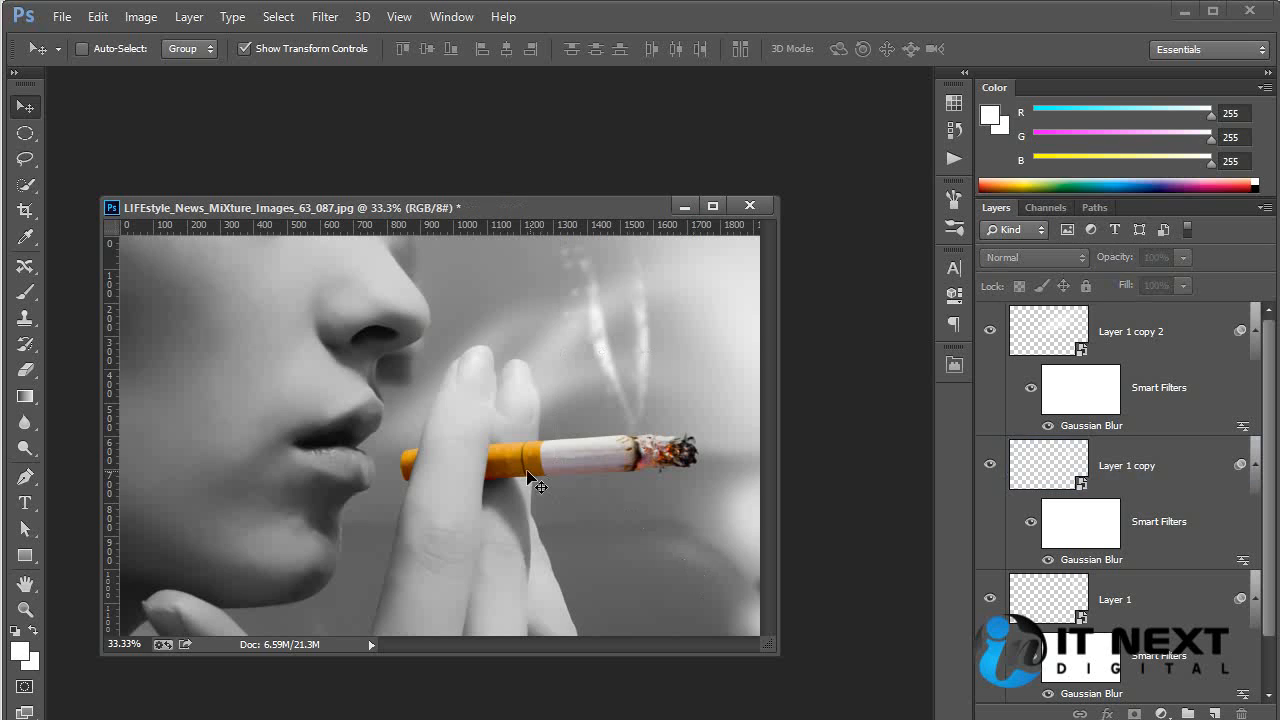
# Add a layer mask to Layer 1 copy and paint black along the streak's face-side edge to thin it.
pyautogui.keyDown('ctrl'); pyautogui.click(598, 355); pyautogui.keyUp('ctrl')
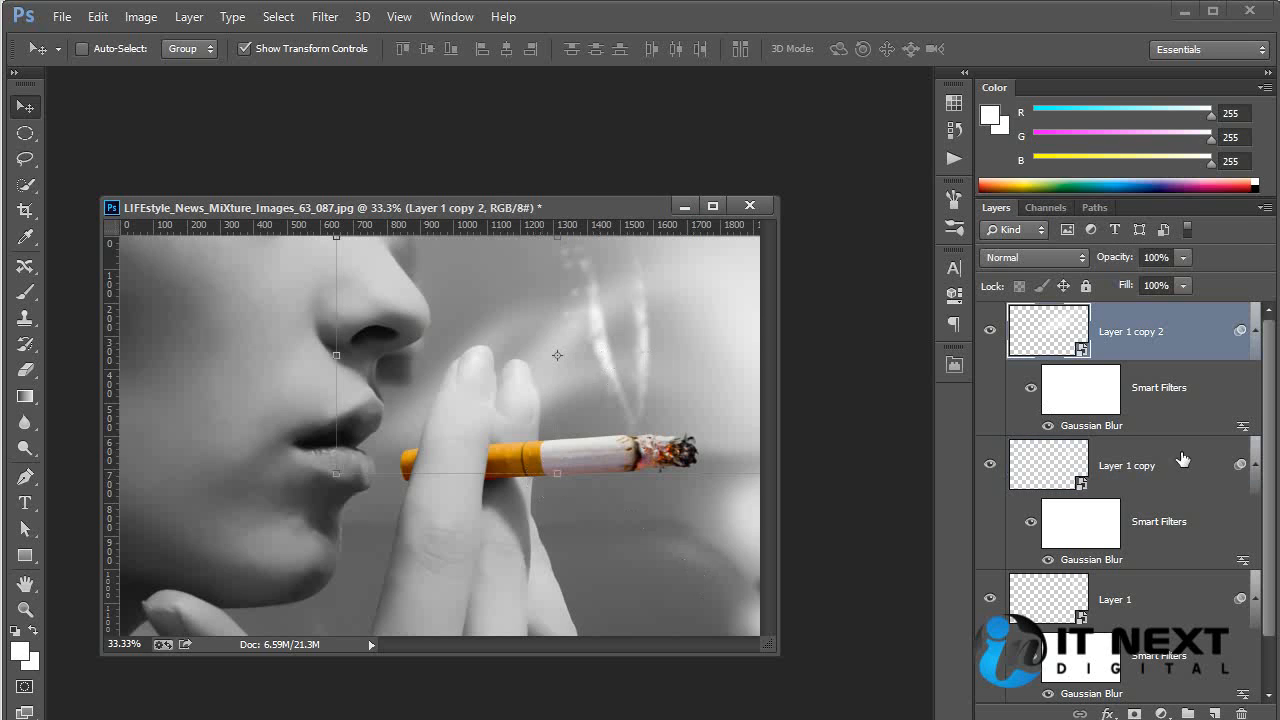
pyautogui.click(1052, 472)
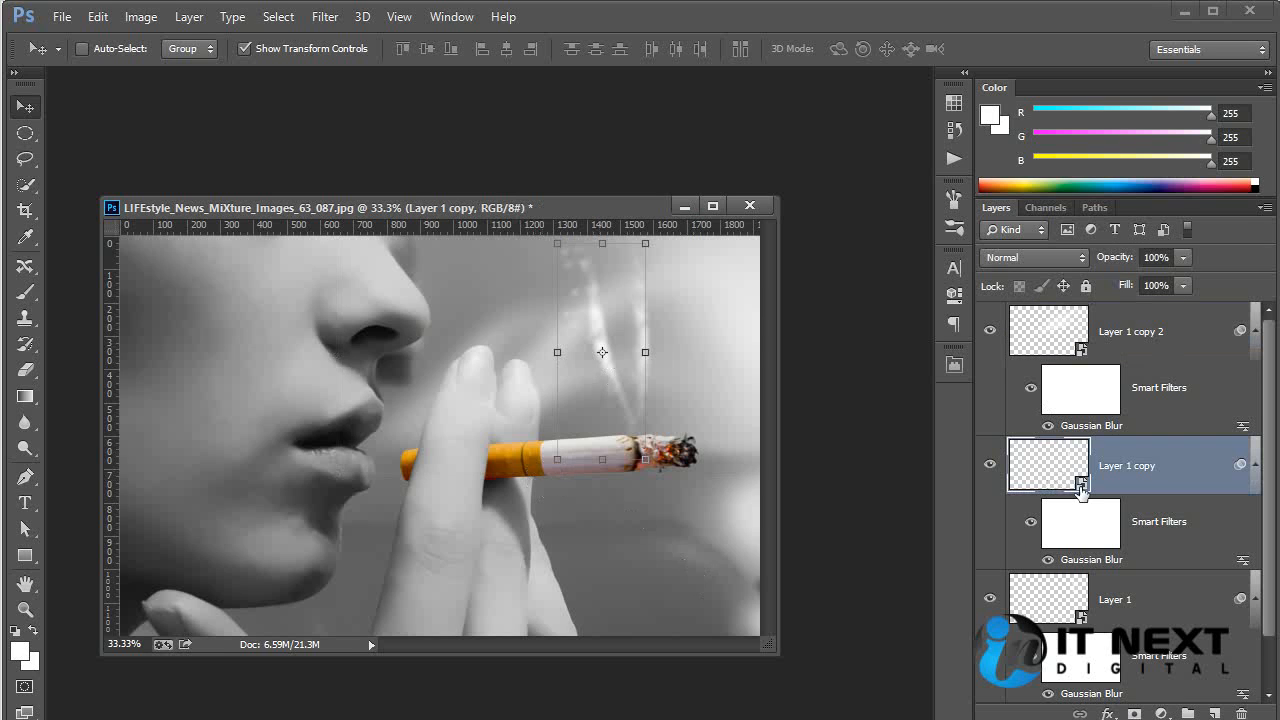
pyautogui.click(1134, 713)
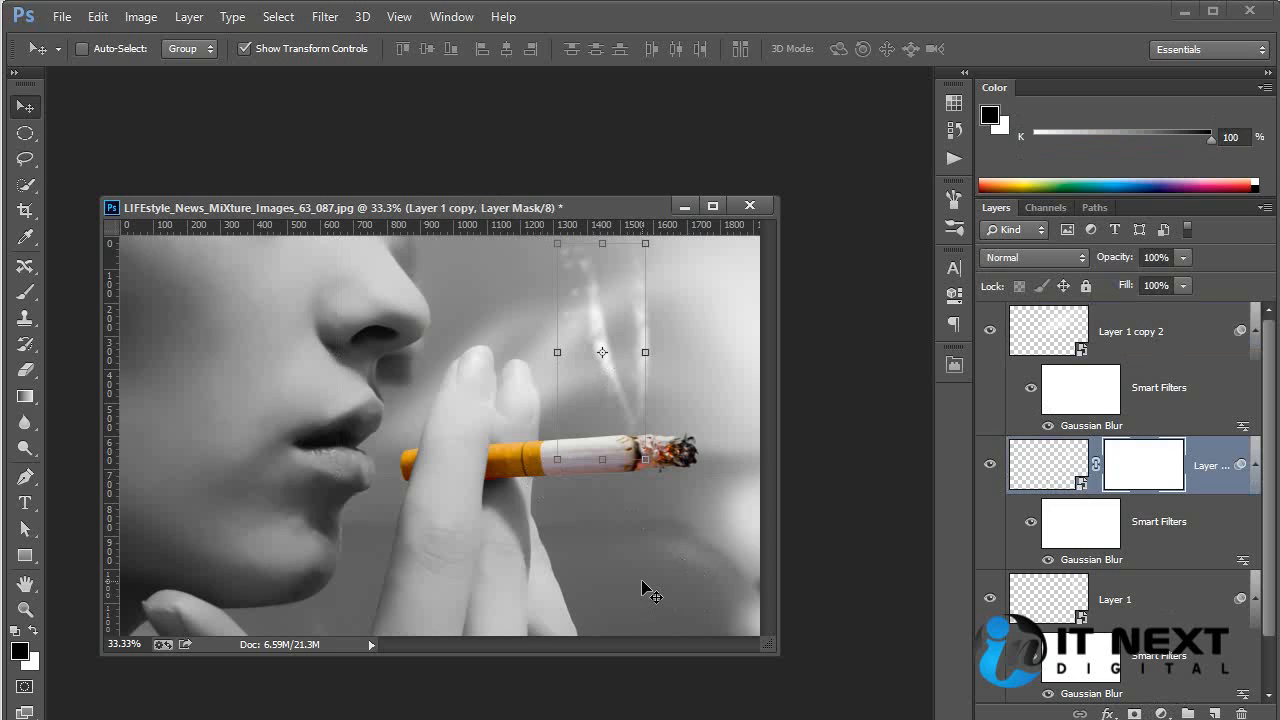
pyautogui.press('g')
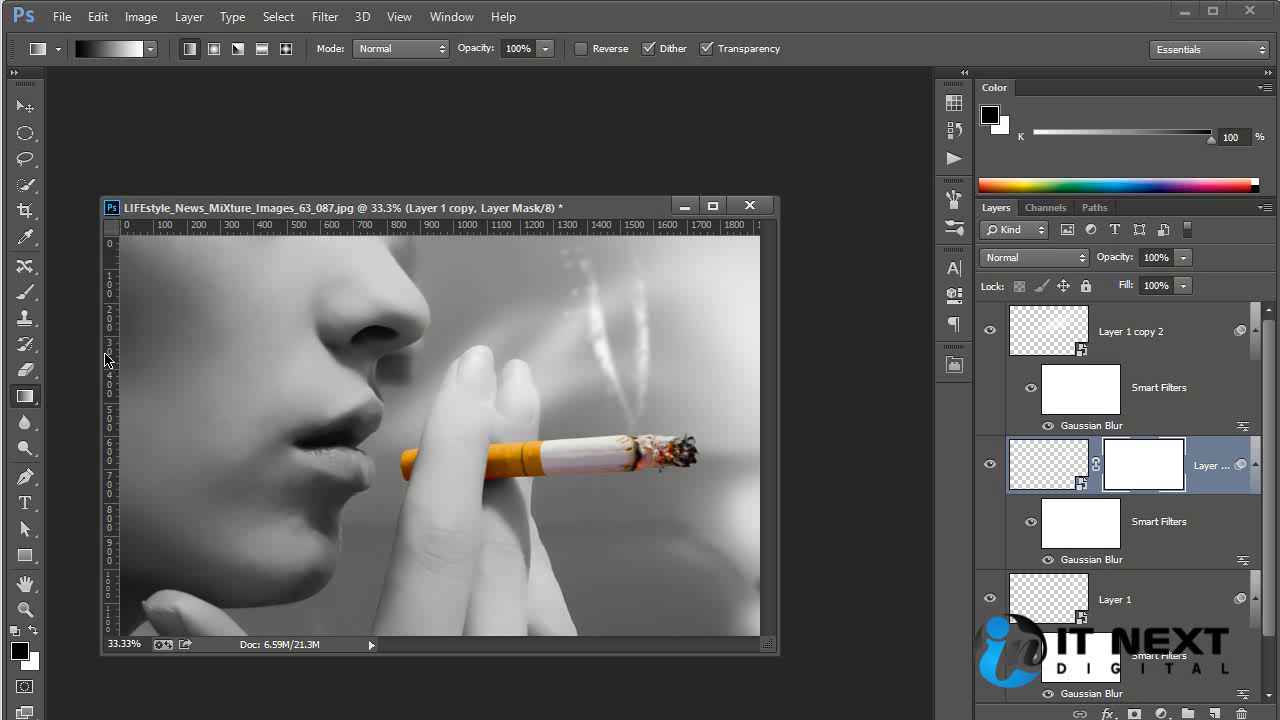
pyautogui.press('b')
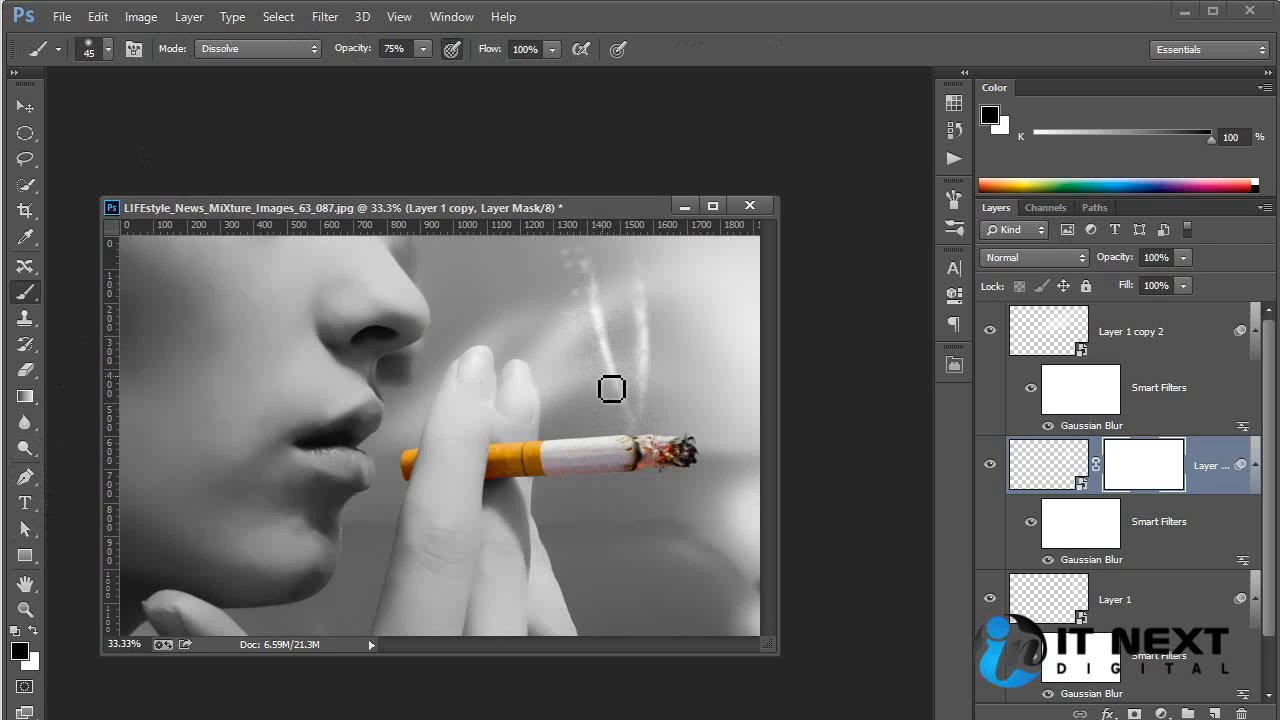
pyautogui.moveTo(622, 409); pyautogui.dragTo(640, 452)
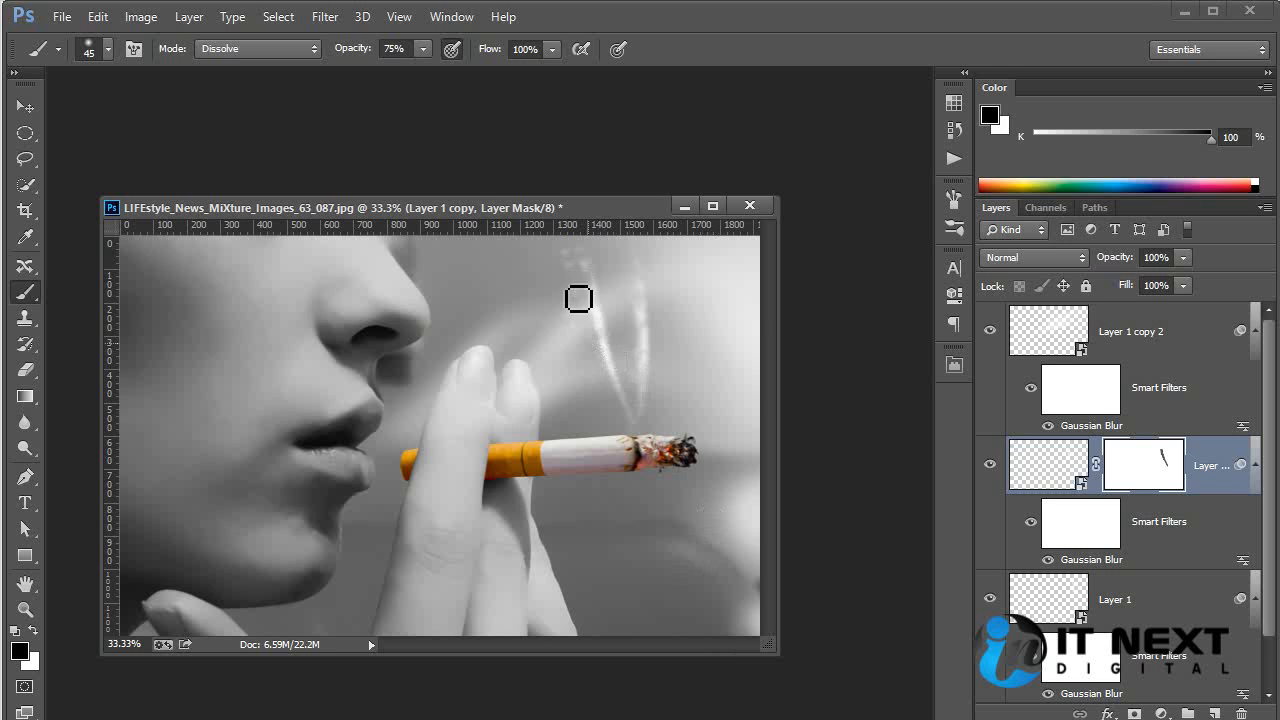
pyautogui.moveTo(591, 307)
pyautogui.mouseDown()
pyautogui.moveTo(606, 352)
pyautogui.moveTo(590, 263)
pyautogui.moveTo(608, 374)
pyautogui.mouseUp()
# Delete the two streak layers, Layer 1 and Layer 1 copy.
pyautogui.click(1103, 520)
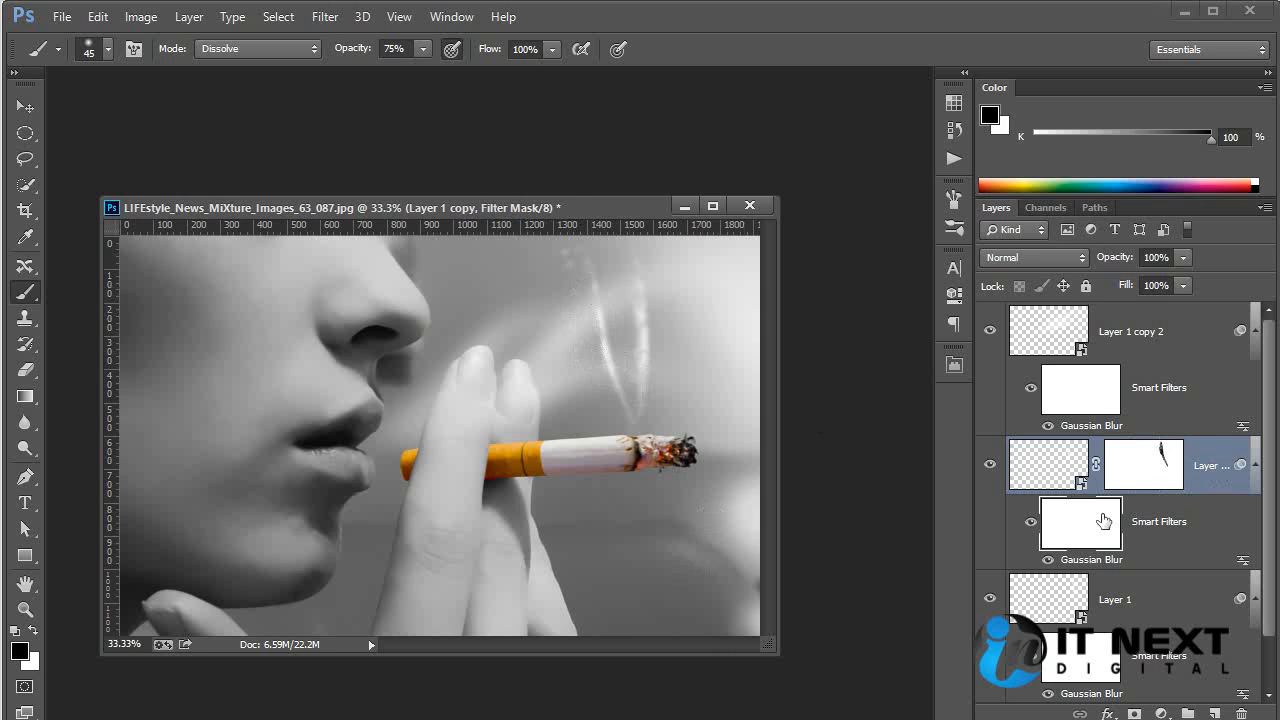
pyautogui.click(1115, 605)
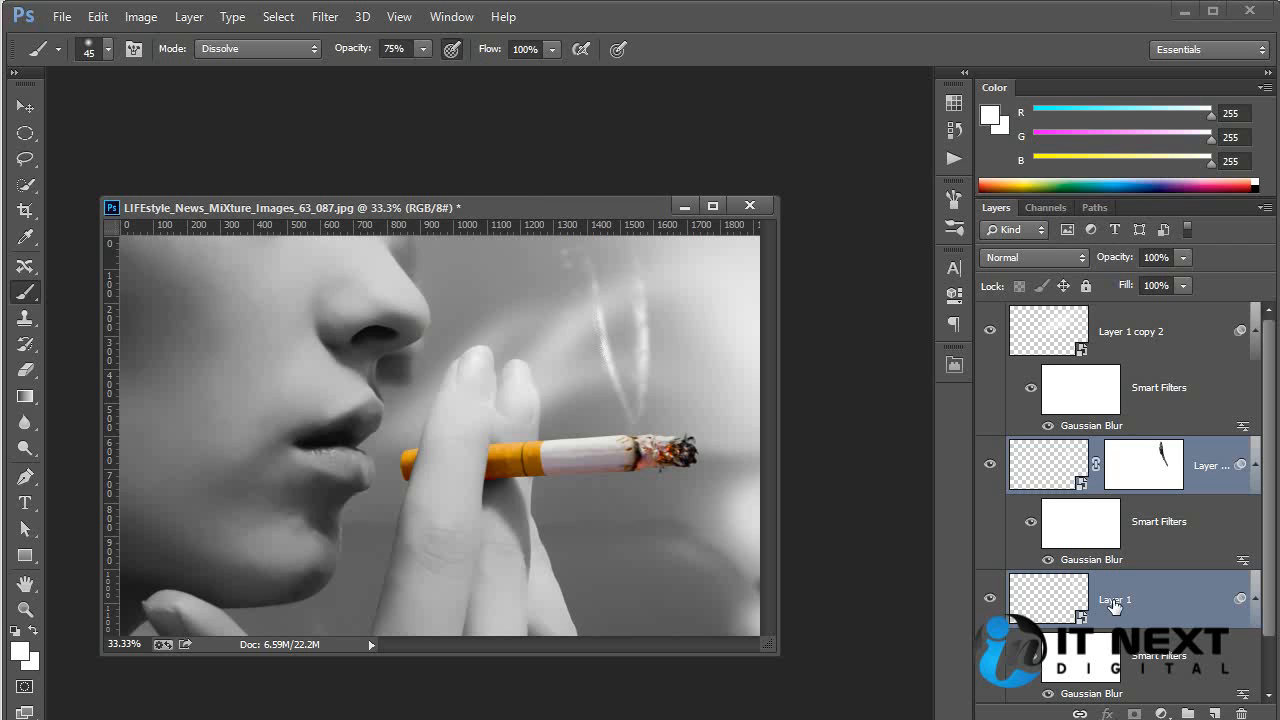
pyautogui.press('Delete')
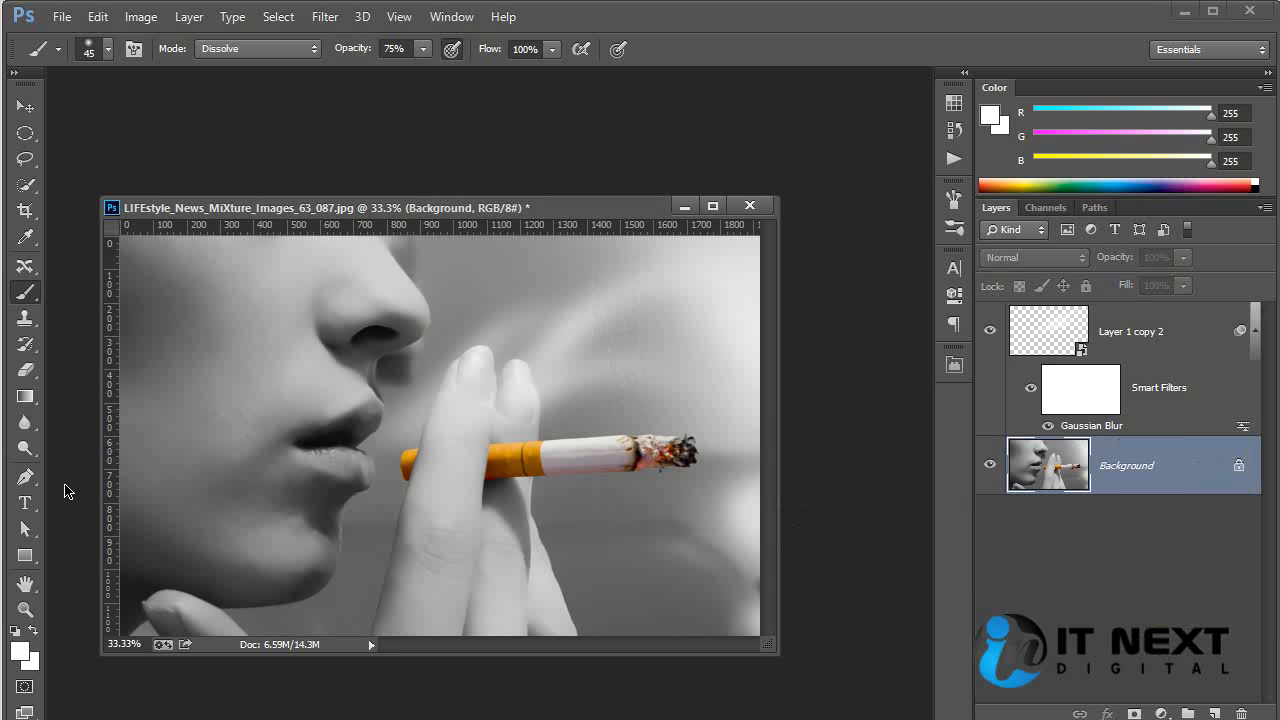
# Draw a wavy open Pen path about 520 px tall, rising from the cigarette's upper edge near the ember.
pyautogui.press('p')
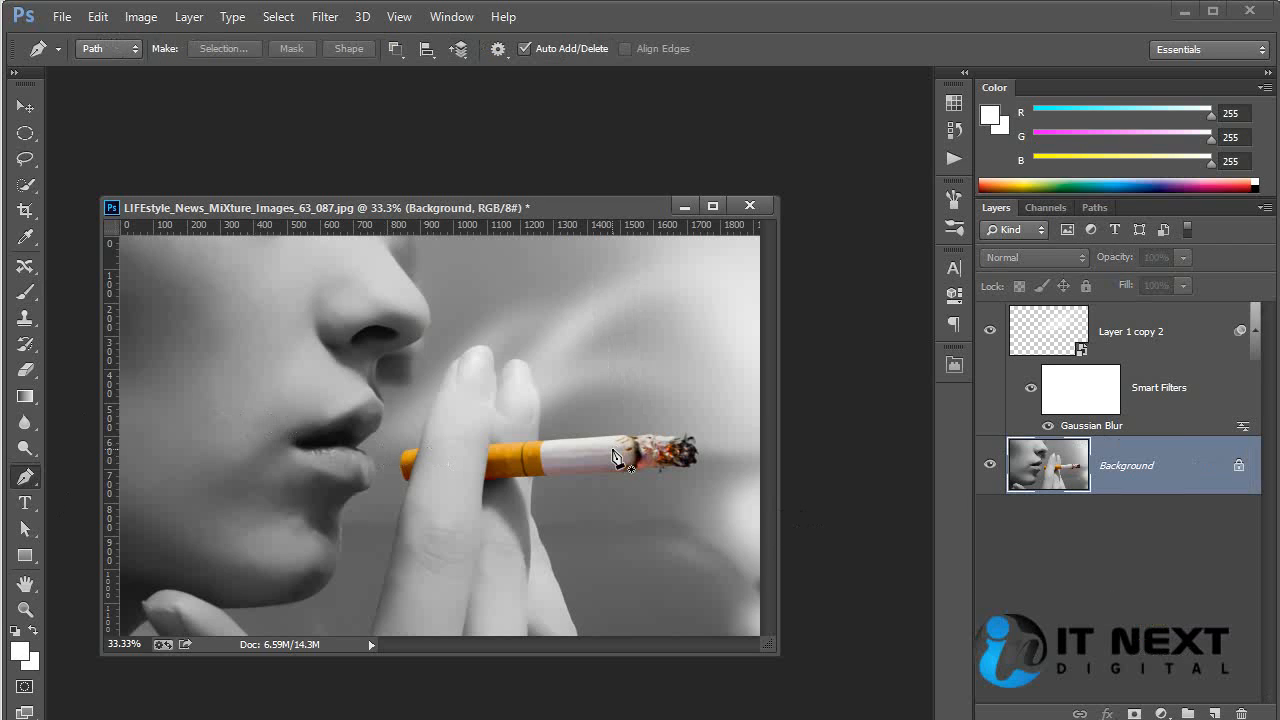
pyautogui.moveTo(619, 400); pyautogui.dragTo(590, 279)
pyautogui.hotkey('ctrl', 'z')
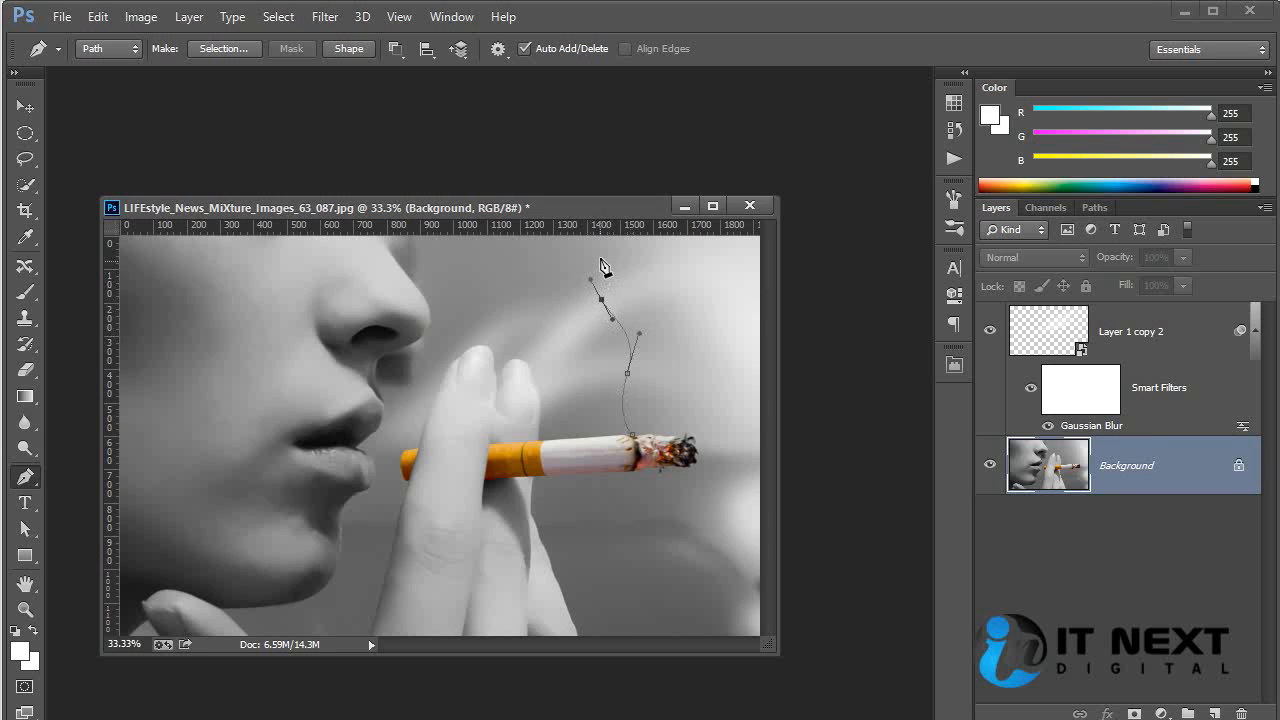
pyautogui.click(600, 261)
pyautogui.rightClick(627, 374)
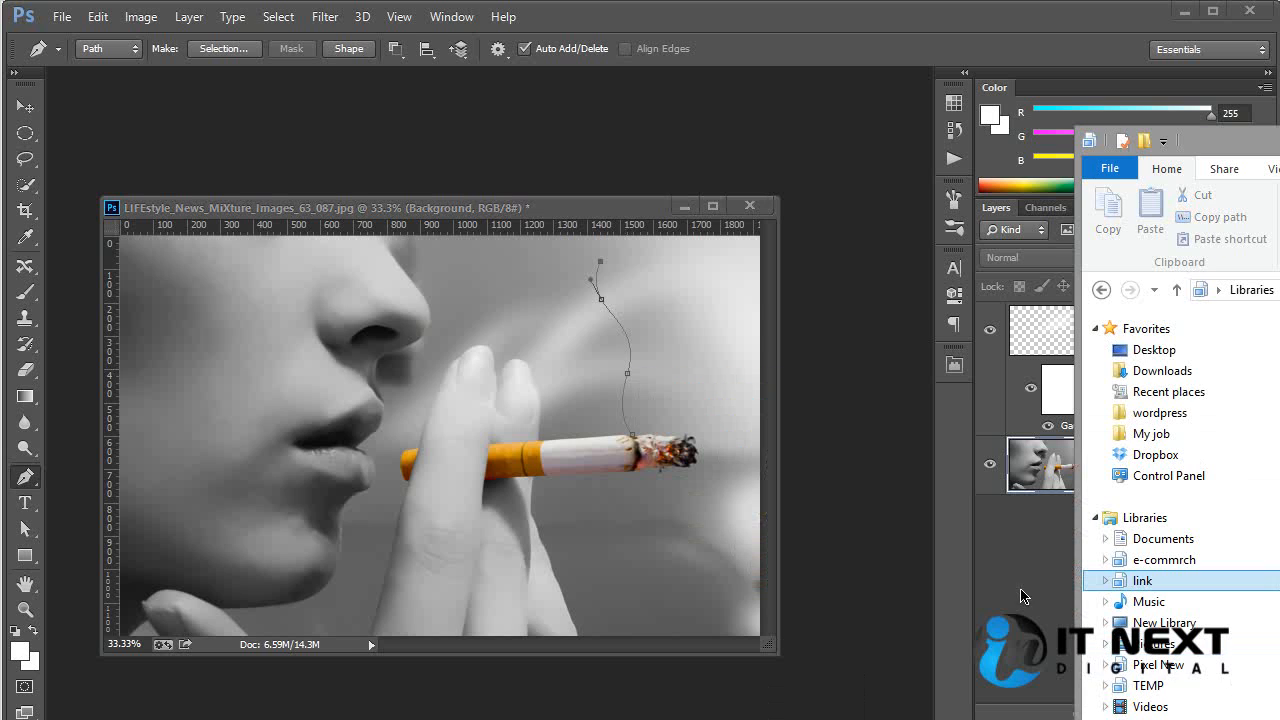
pyautogui.click(1170, 700)
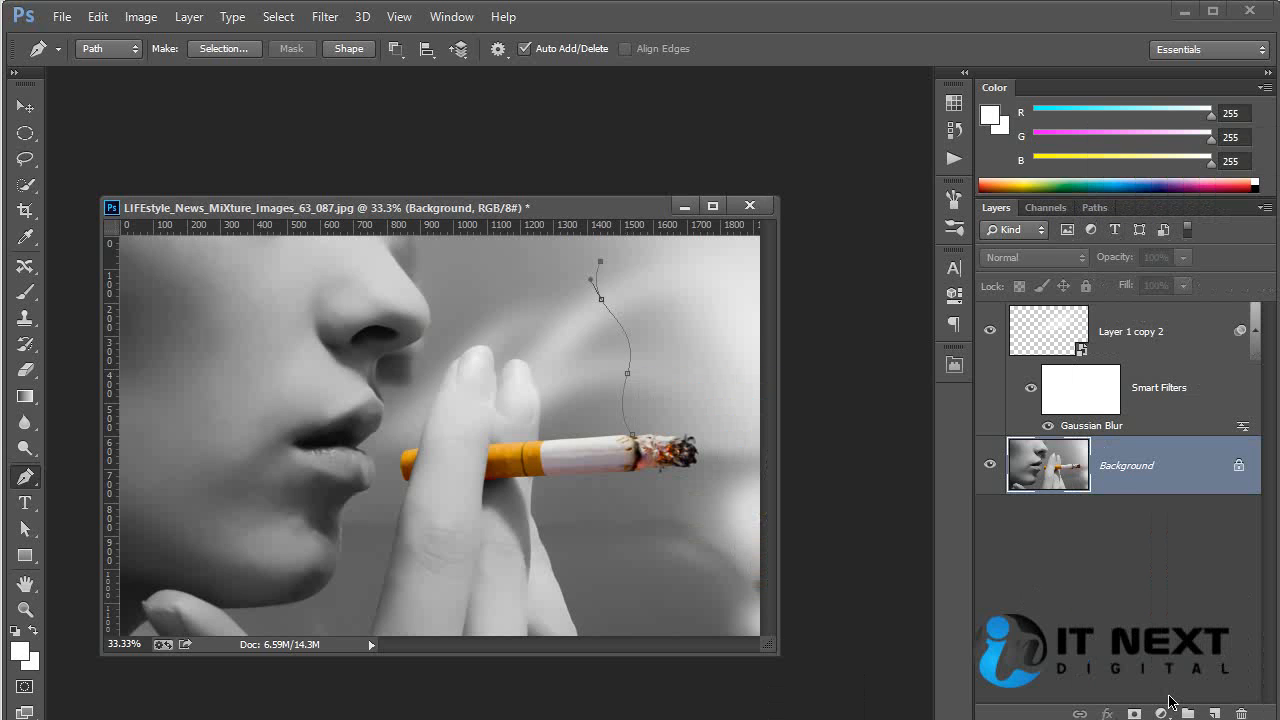
# Add a new layer above the Background and stroke the wavy path on it in white.
pyautogui.click(1214, 713)
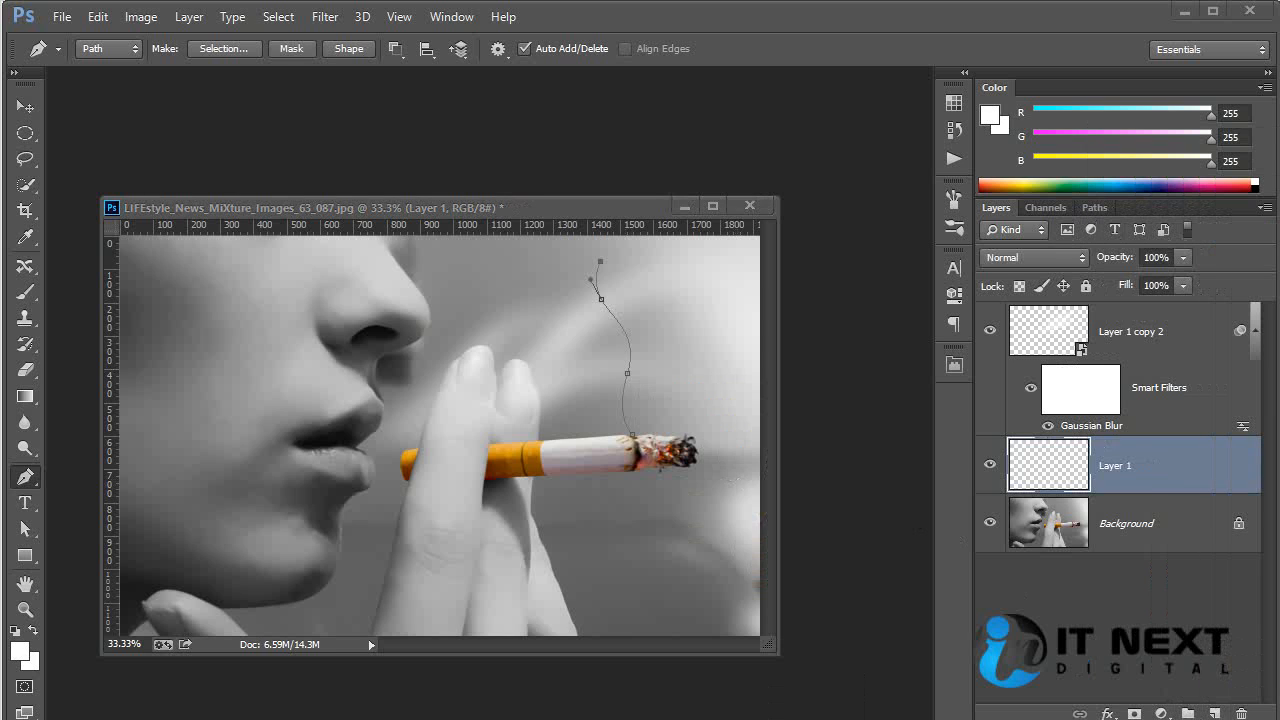
pyautogui.rightClick(628, 367)
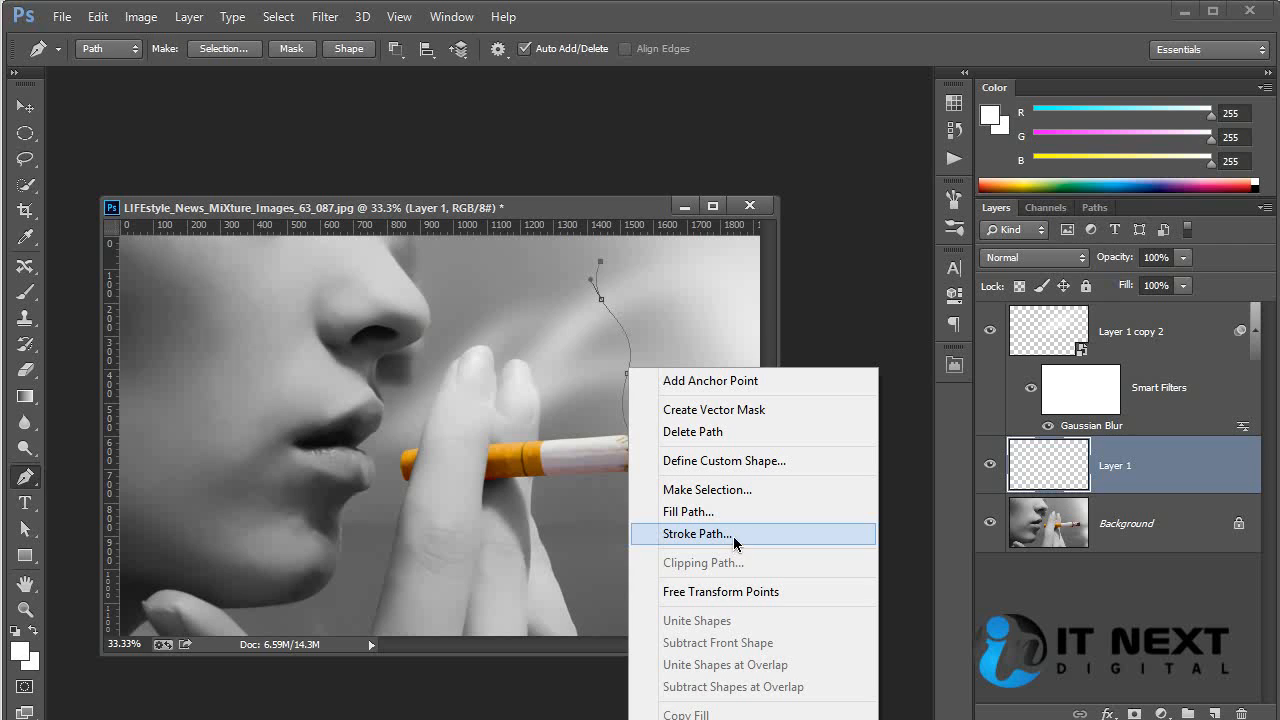
pyautogui.click(733, 536)
pyautogui.click(864, 330)
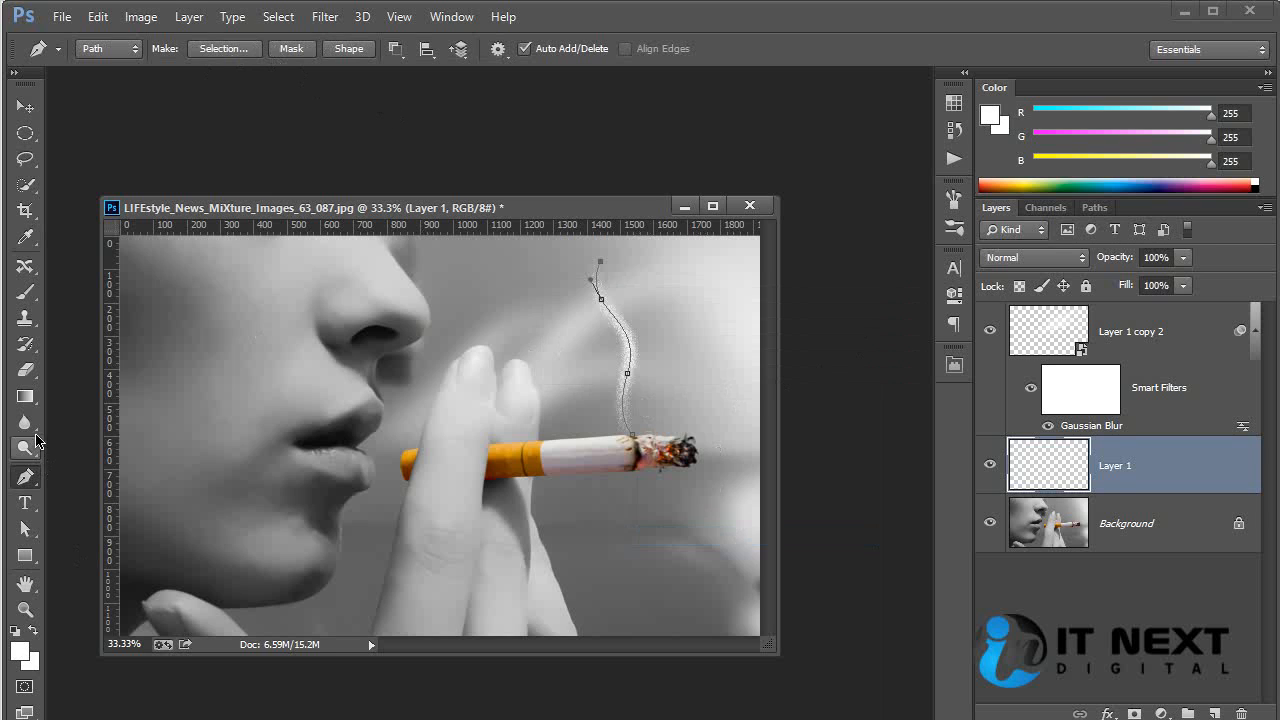
# Set the Brush tool's blending mode to Normal.
pyautogui.press('b')
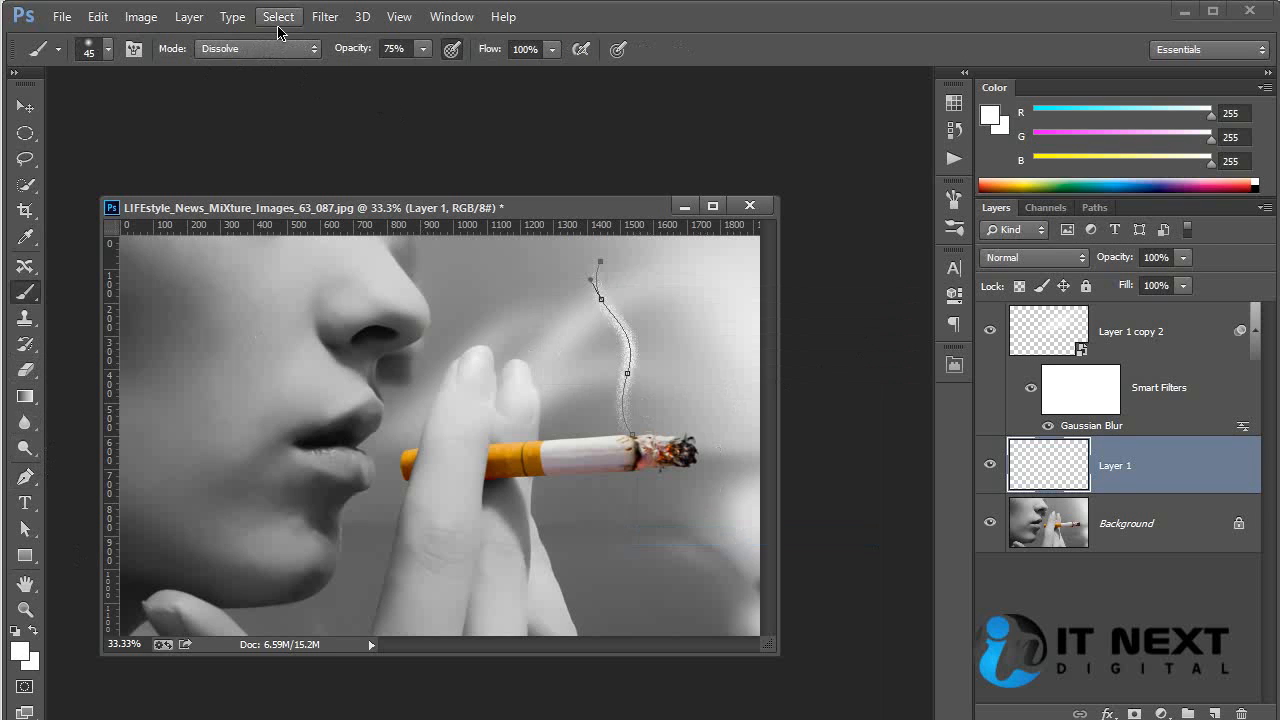
pyautogui.click(265, 48)
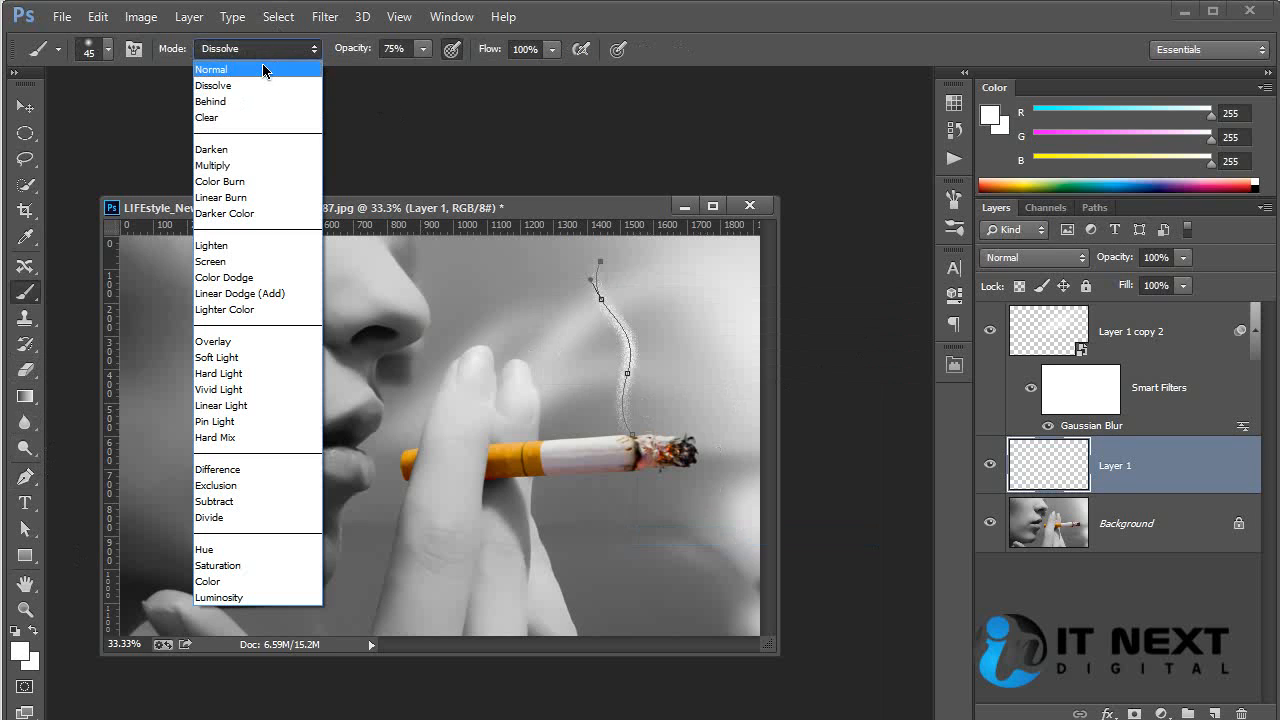
pyautogui.click(265, 69)
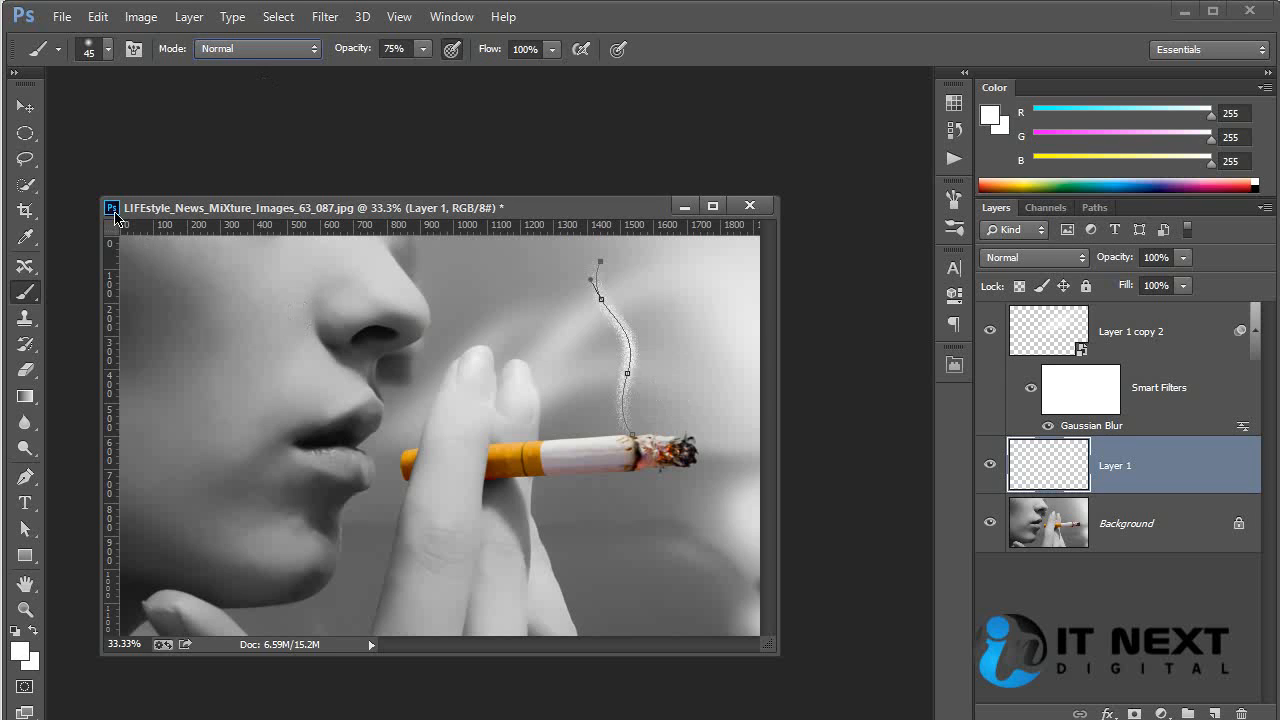
# Apply a light Gaussian Blur to the white wisp stroke on Layer 1.
pyautogui.click(27, 114)
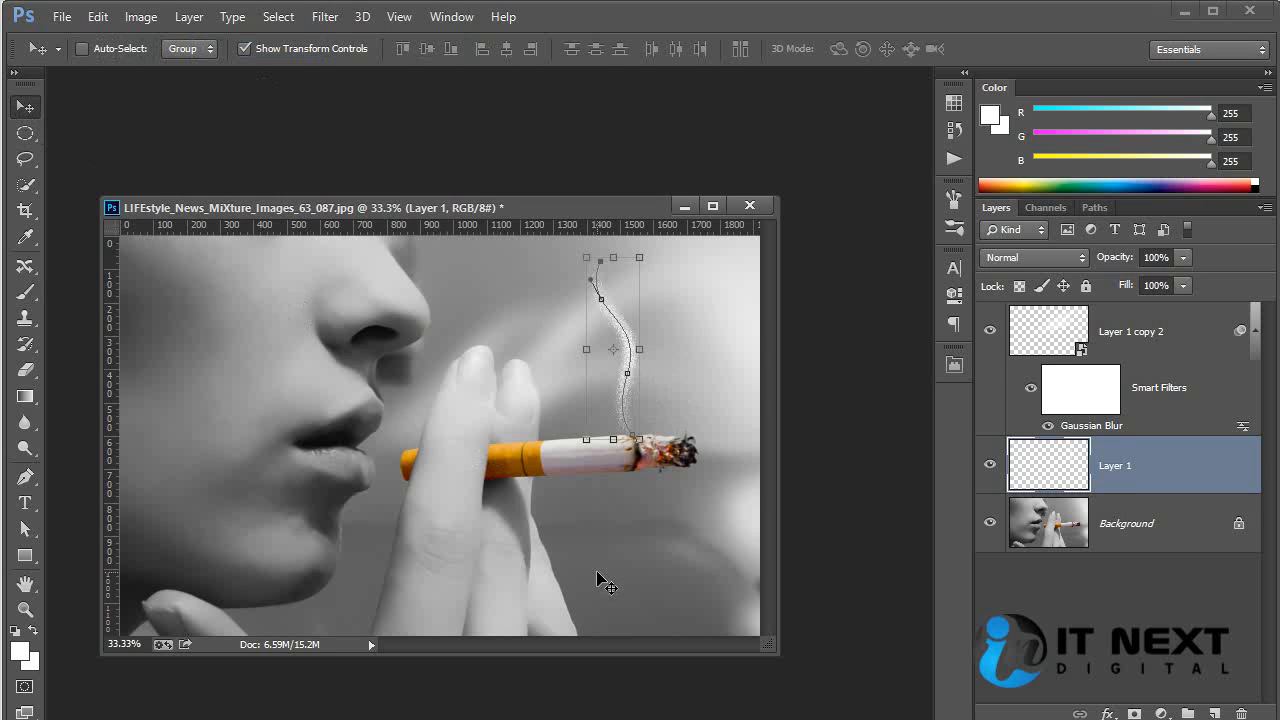
pyautogui.keyDown('ctrl'); pyautogui.click(740, 482); pyautogui.keyUp('ctrl')
pyautogui.click(1097, 468)
pyautogui.click(325, 16)
pyautogui.moveTo(408, 247)
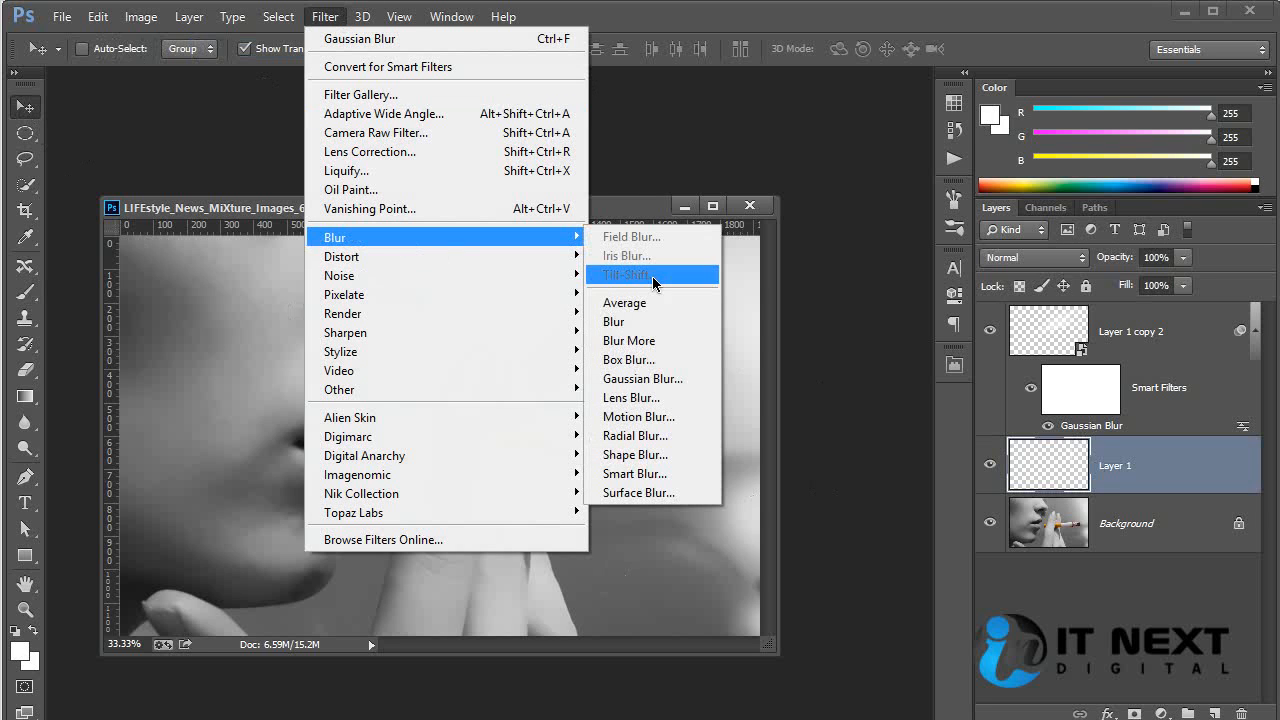
pyautogui.click(690, 378)
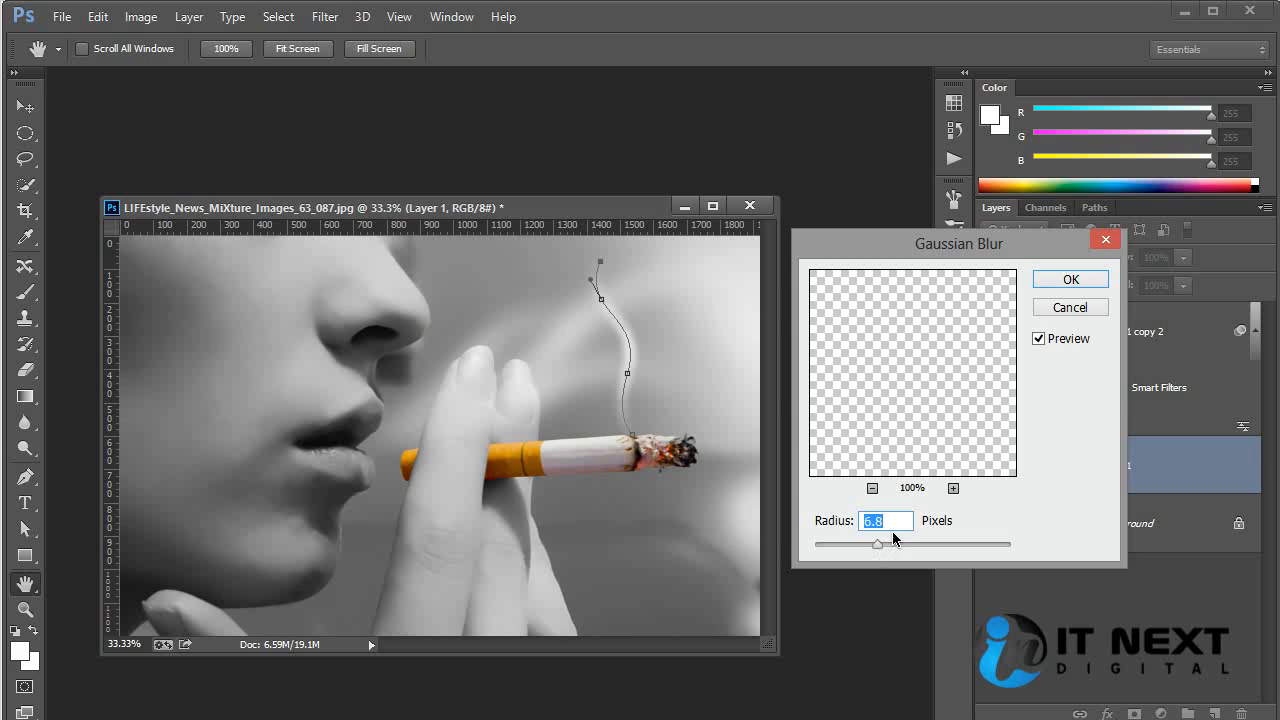
pyautogui.moveTo(888, 545)
pyautogui.mouseDown()
pyautogui.moveTo(868, 547)
pyautogui.moveTo(900, 551)
pyautogui.moveTo(885, 554)
pyautogui.mouseUp()
pyautogui.moveTo(860, 546); pyautogui.dragTo(871, 547)
pyautogui.click(1076, 283)
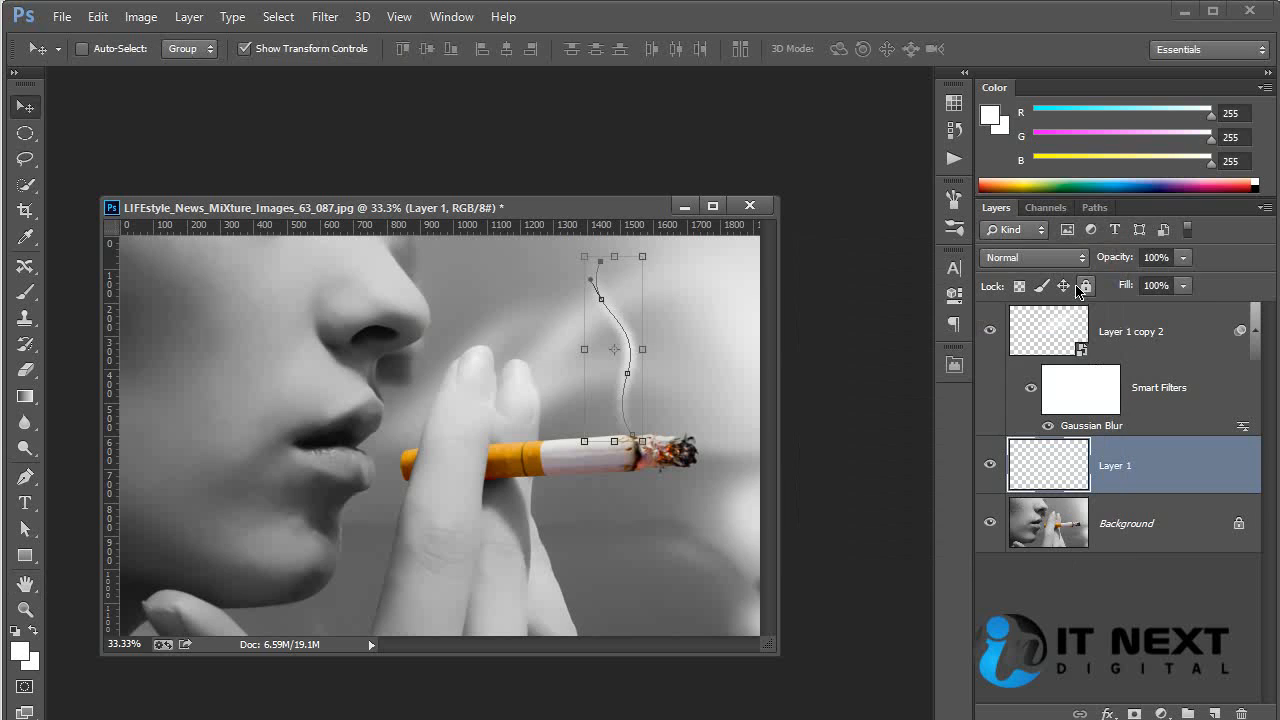
# Lower the opacity of the blurred wisp on Layer 1 to 58%.
pyautogui.click(1183, 257)
pyautogui.moveTo(1184, 284); pyautogui.dragTo(1143, 290)
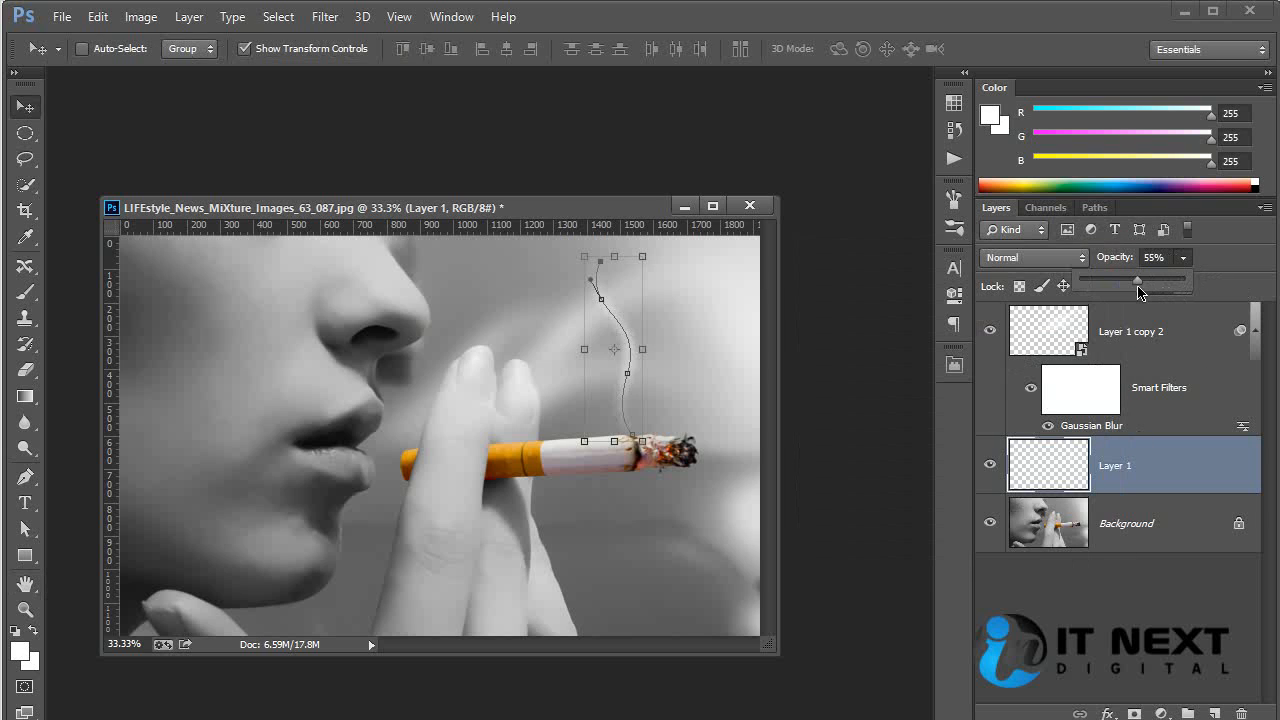
pyautogui.click(658, 478)
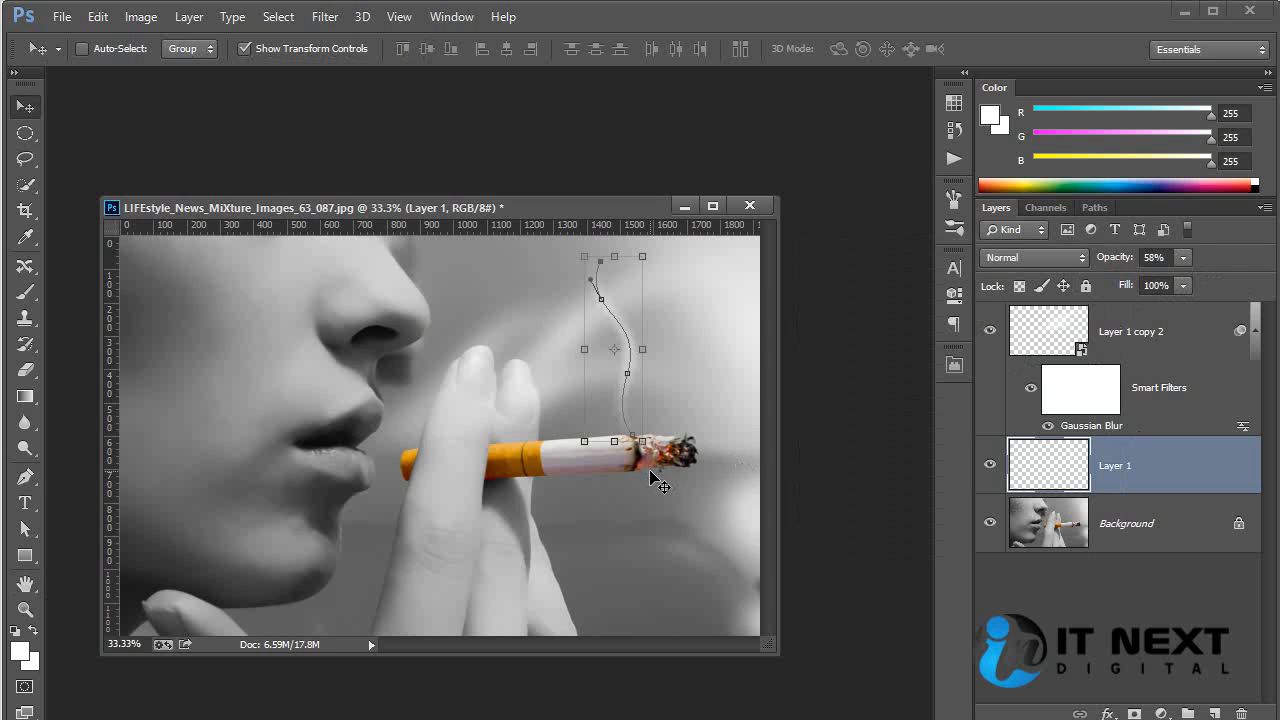
# Deselect the wisp layer and remove the wavy path outline and any selection from the canvas display.
pyautogui.keyDown('ctrl'); pyautogui.click(626, 524); pyautogui.keyUp('ctrl')
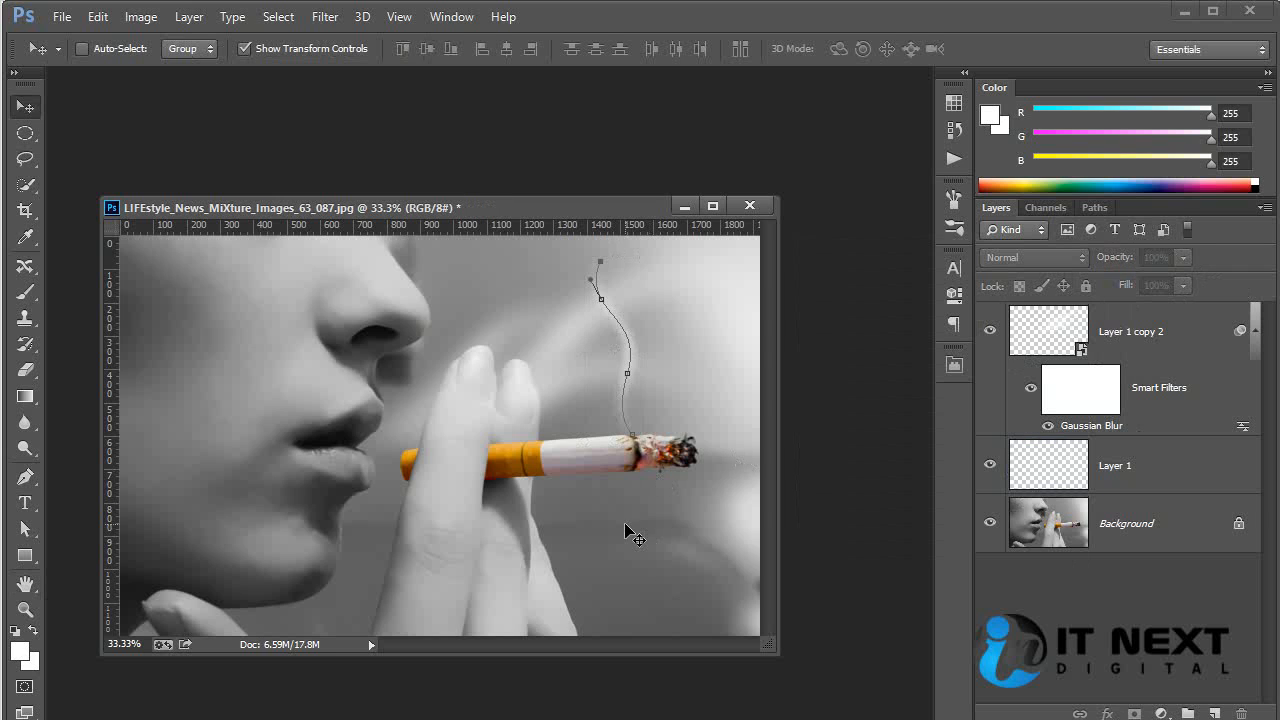
pyautogui.keyDown('ctrl'); pyautogui.click(1030, 482); pyautogui.keyUp('ctrl')
pyautogui.hotkey('ctrl', 'd')
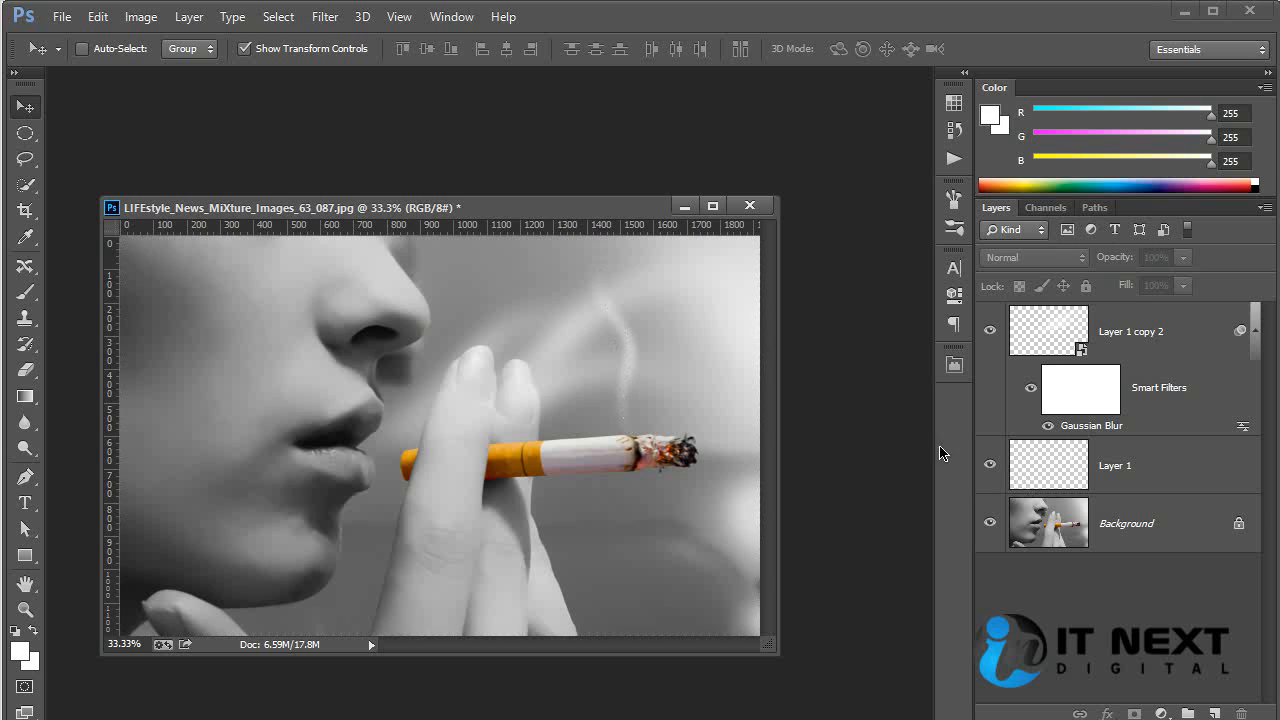